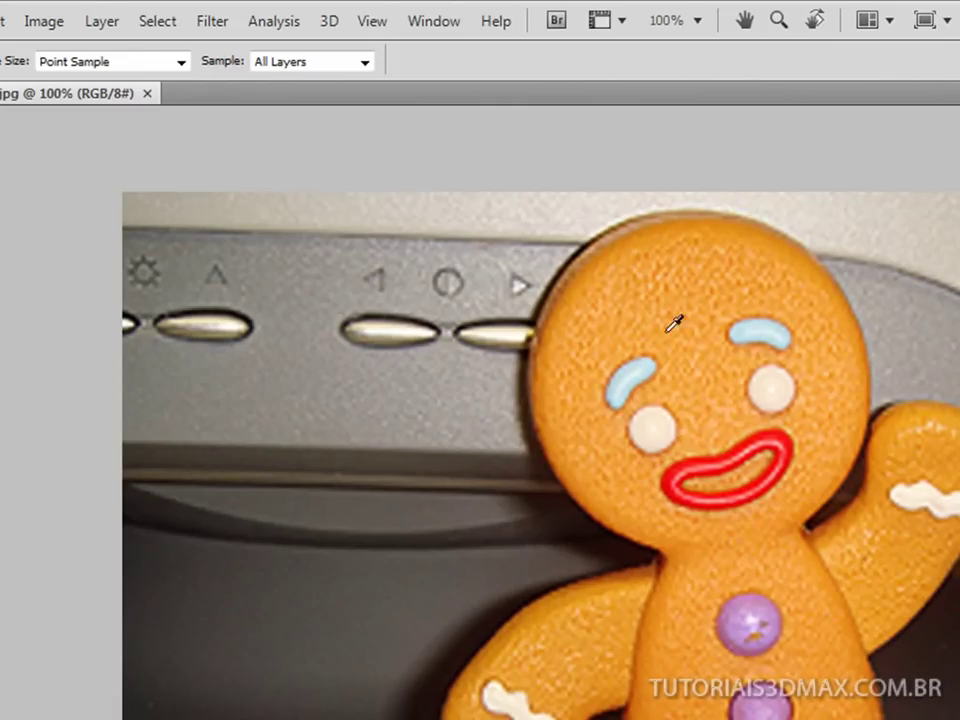
Switch to 3ds Max and move the mouth spline's upper-right vertex outward and slightly down to match the reference photo.
{"action": "key", "text": "alt+Tab"}
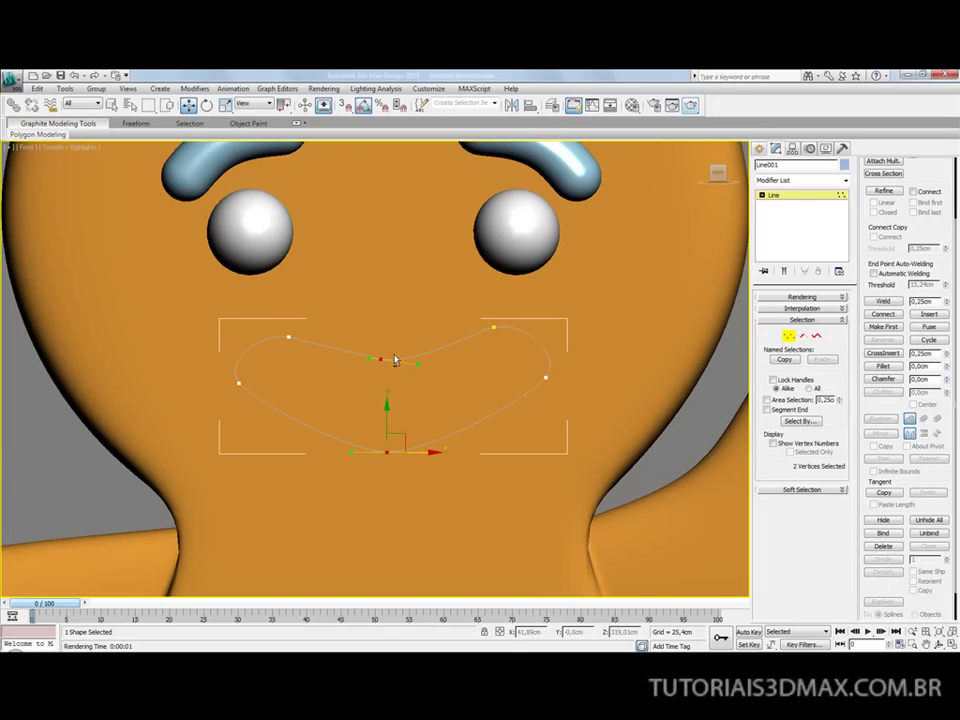
{"action": "key", "text": "alt+Tab"}
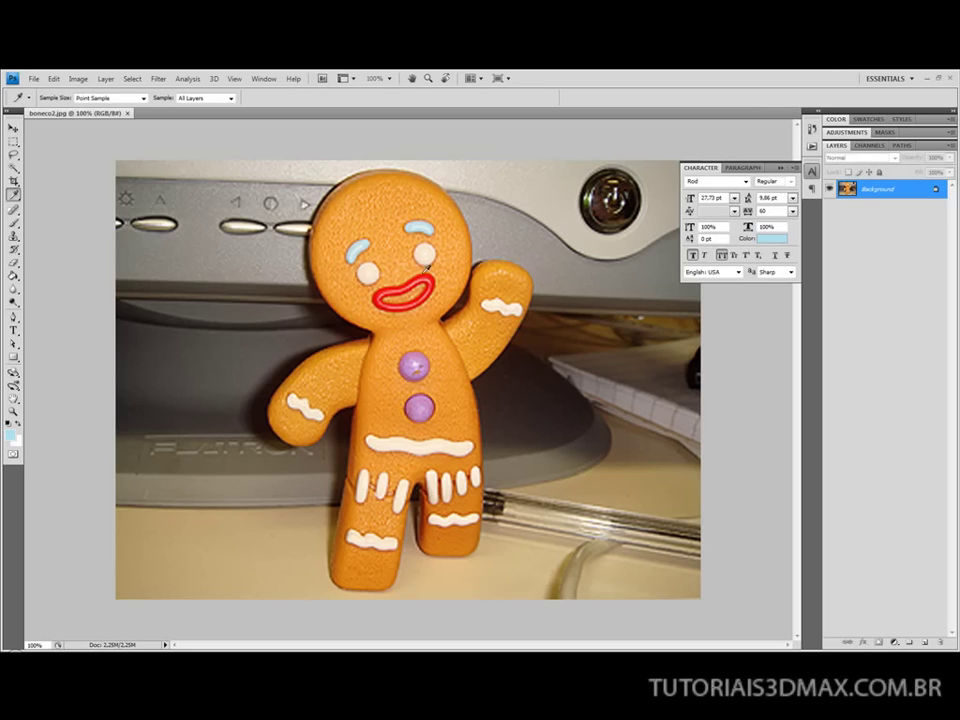
{"action": "key", "text": "alt+Tab"}
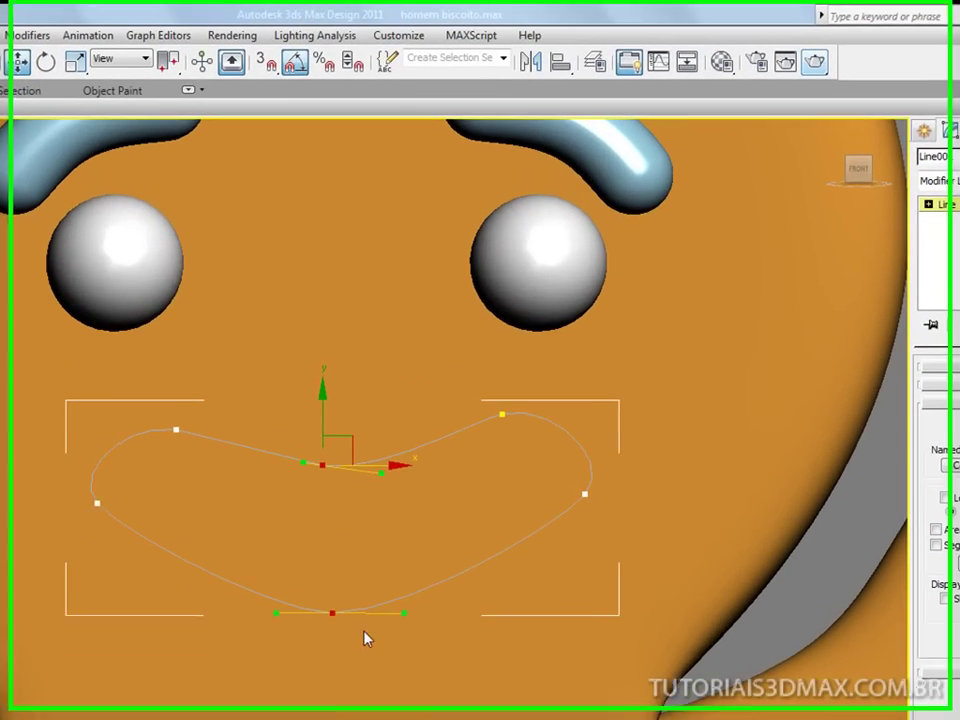
{"action": "left_click_drag", "start_coordinate": [366, 664], "coordinate": [304, 622]}
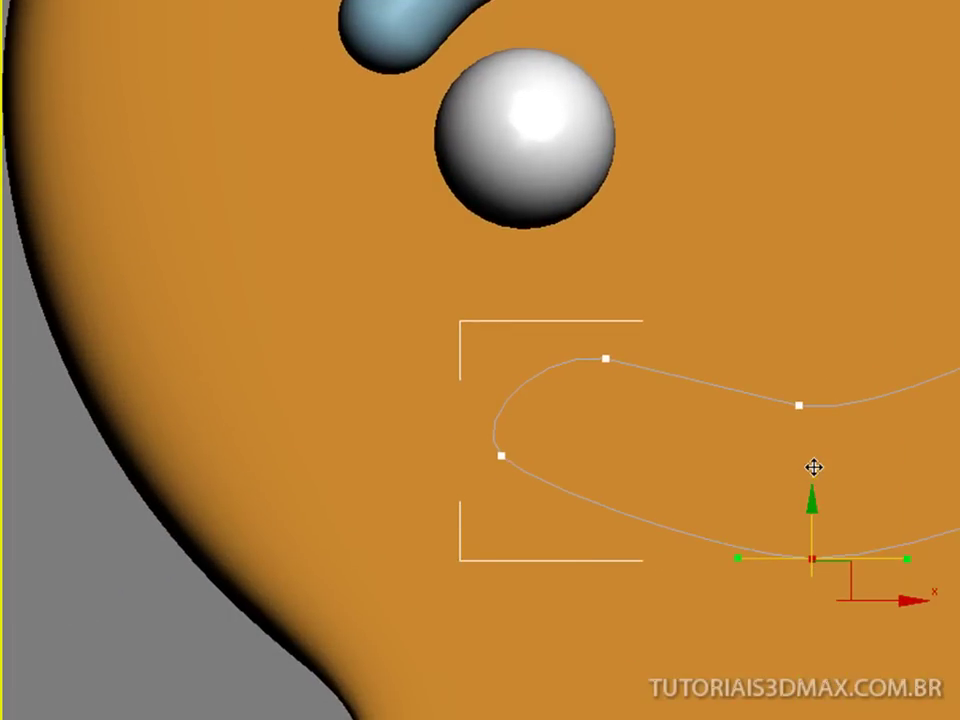
{"action": "left_click_drag", "start_coordinate": [568, 332], "coordinate": [606, 366]}
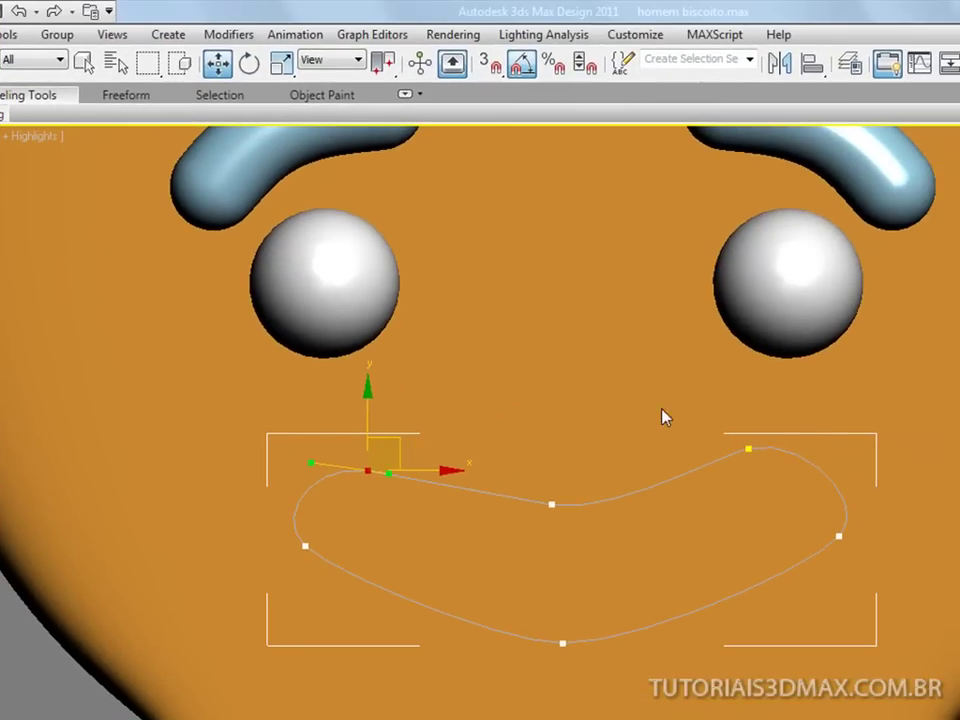
{"action": "left_click_drag", "start_coordinate": [690, 403], "coordinate": [803, 480]}
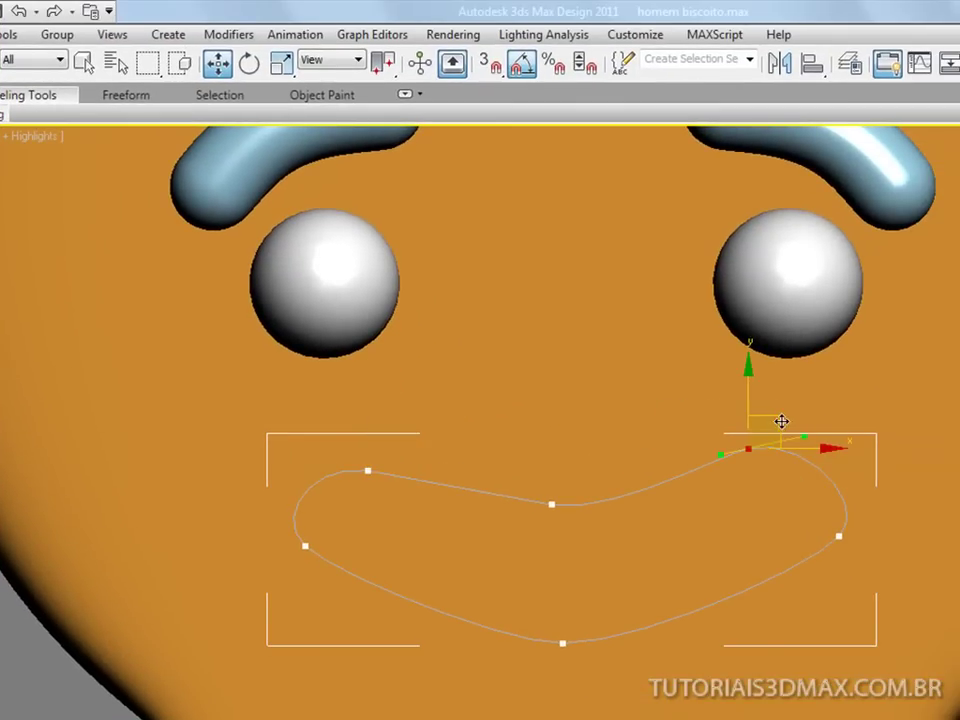
{"action": "left_click_drag", "start_coordinate": [814, 422], "coordinate": [849, 427]}
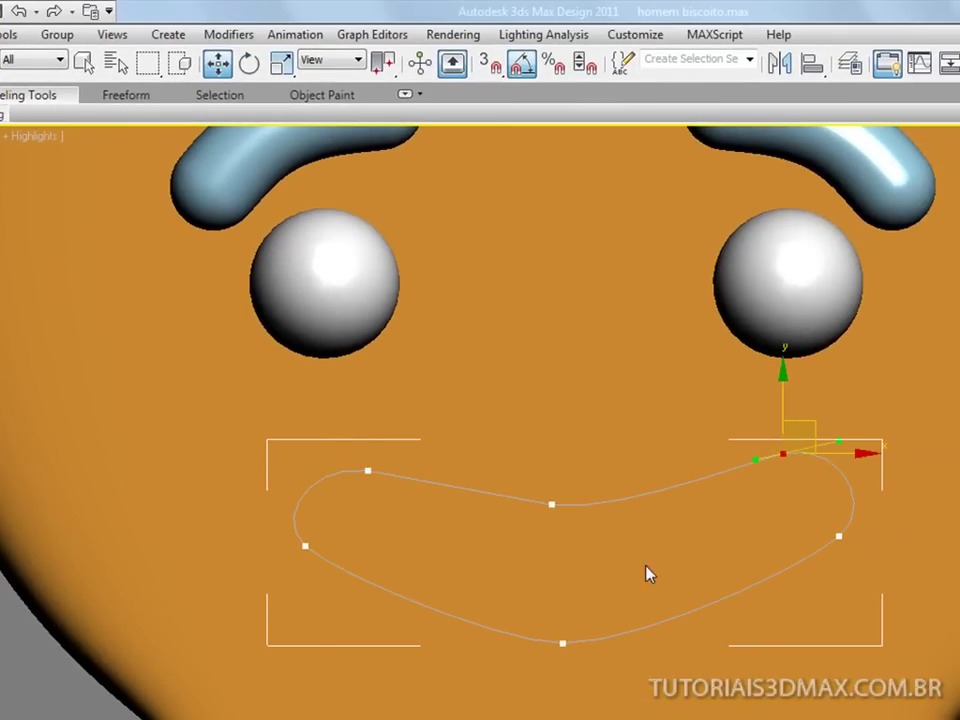
Lower the mouth spline's bottom-centre vertex and shift it slightly left, and lower the top-centre vertex a little.
{"action": "left_click_drag", "start_coordinate": [610, 672], "coordinate": [546, 621]}
{"action": "left_click_drag", "start_coordinate": [561, 561], "coordinate": [563, 575]}
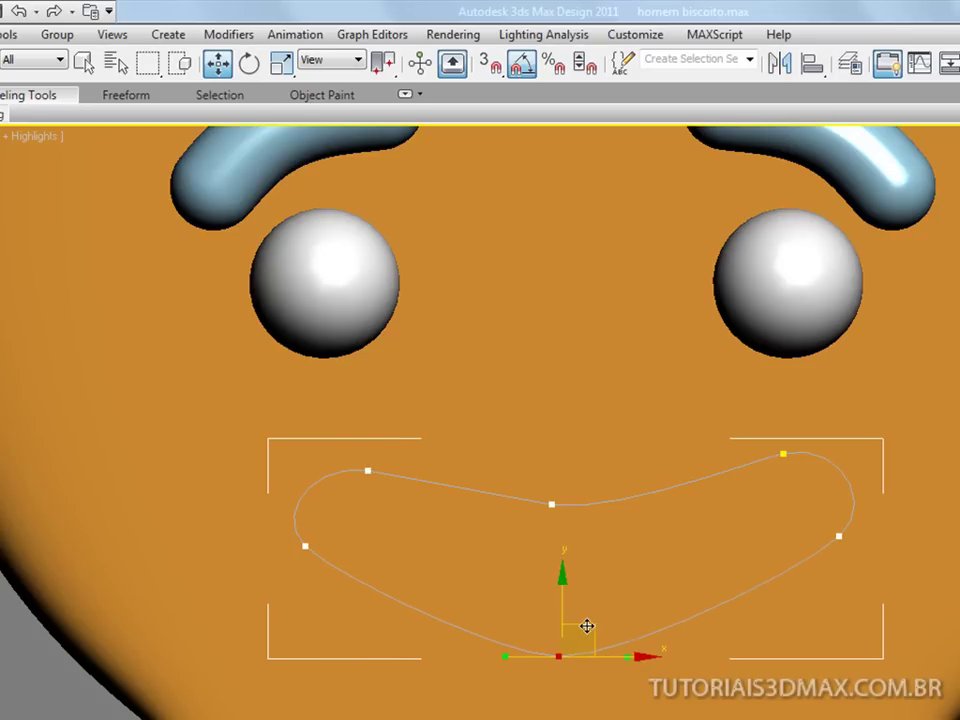
{"action": "left_click_drag", "start_coordinate": [583, 626], "coordinate": [575, 626]}
{"action": "left_click_drag", "start_coordinate": [528, 477], "coordinate": [596, 546]}
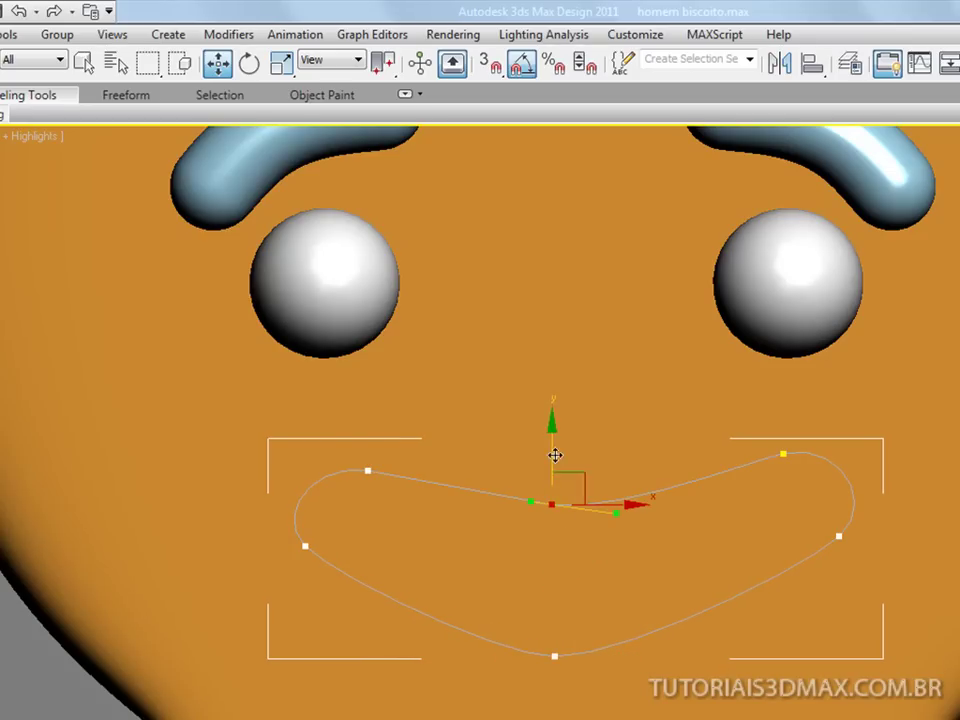
{"action": "left_click_drag", "start_coordinate": [553, 444], "coordinate": [553, 458]}
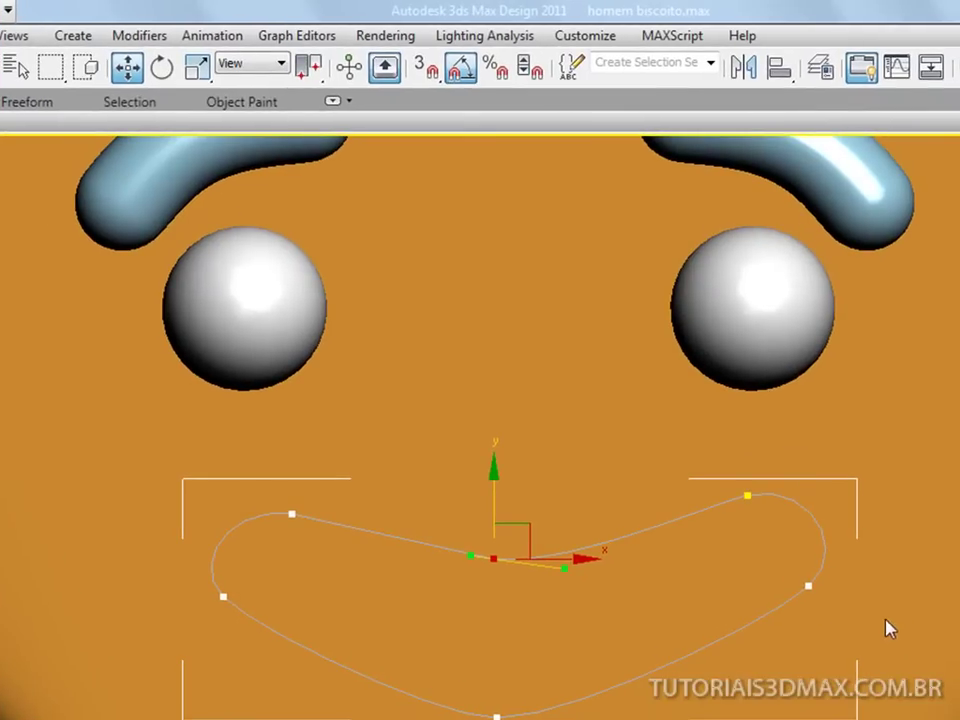
Narrow the mouth spline by moving the vertex pairs at its right and left ends inward and slightly down.
{"action": "left_click_drag", "start_coordinate": [912, 564], "coordinate": [728, 448]}
{"action": "left_click_drag", "start_coordinate": [686, 489], "coordinate": [684, 482]}
{"action": "left_click_drag", "start_coordinate": [831, 493], "coordinate": [772, 495]}
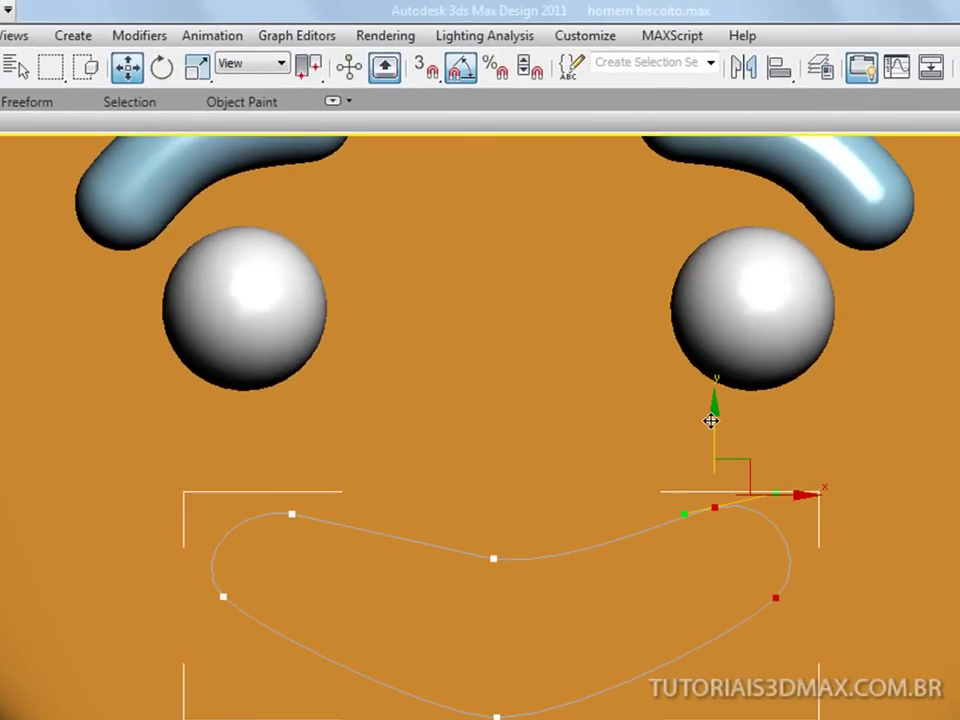
{"action": "left_click_drag", "start_coordinate": [113, 481], "coordinate": [356, 677]}
{"action": "left_click_drag", "start_coordinate": [289, 598], "coordinate": [301, 600]}
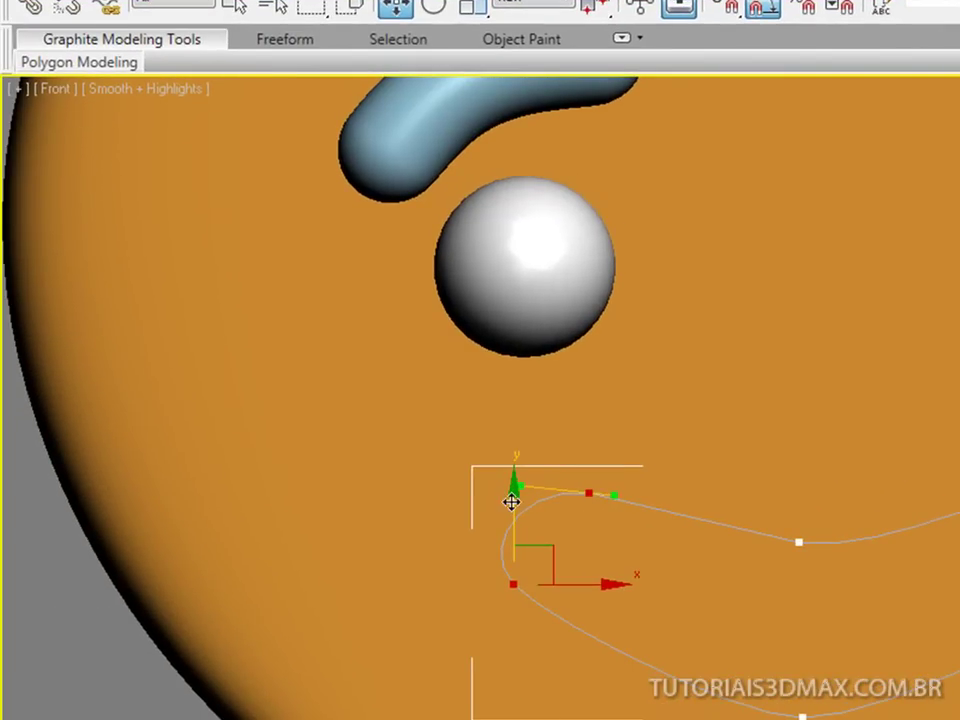
{"action": "left_click_drag", "start_coordinate": [511, 503], "coordinate": [511, 506]}
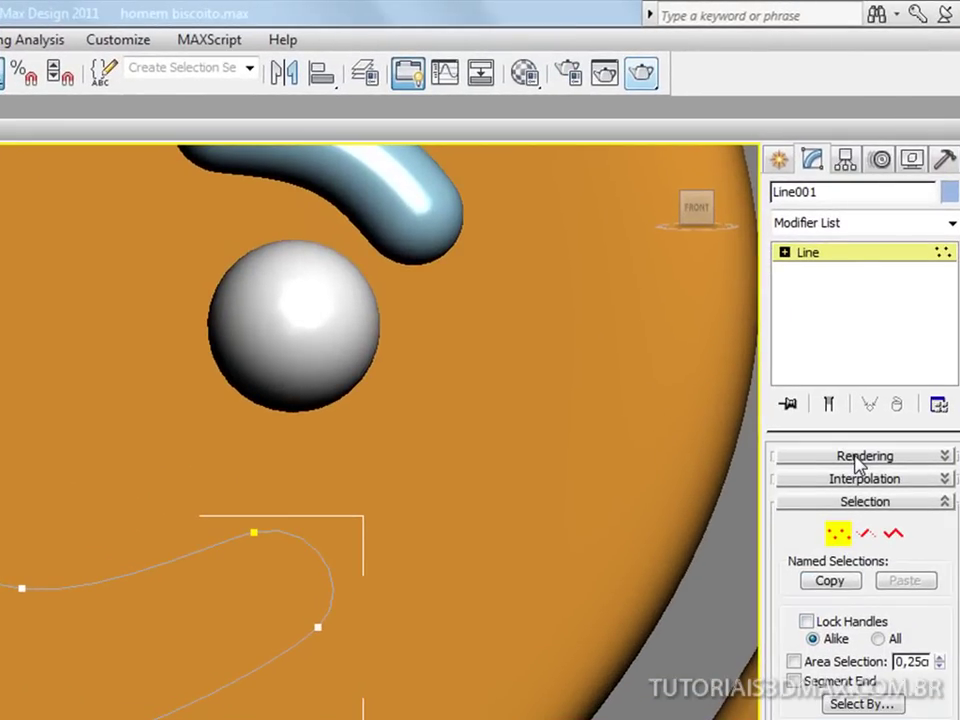
Make the mouth spline renderable in both the renderer and the viewport, with a radial cross-section of 24 sides.
{"action": "left_click", "coordinate": [857, 458]}
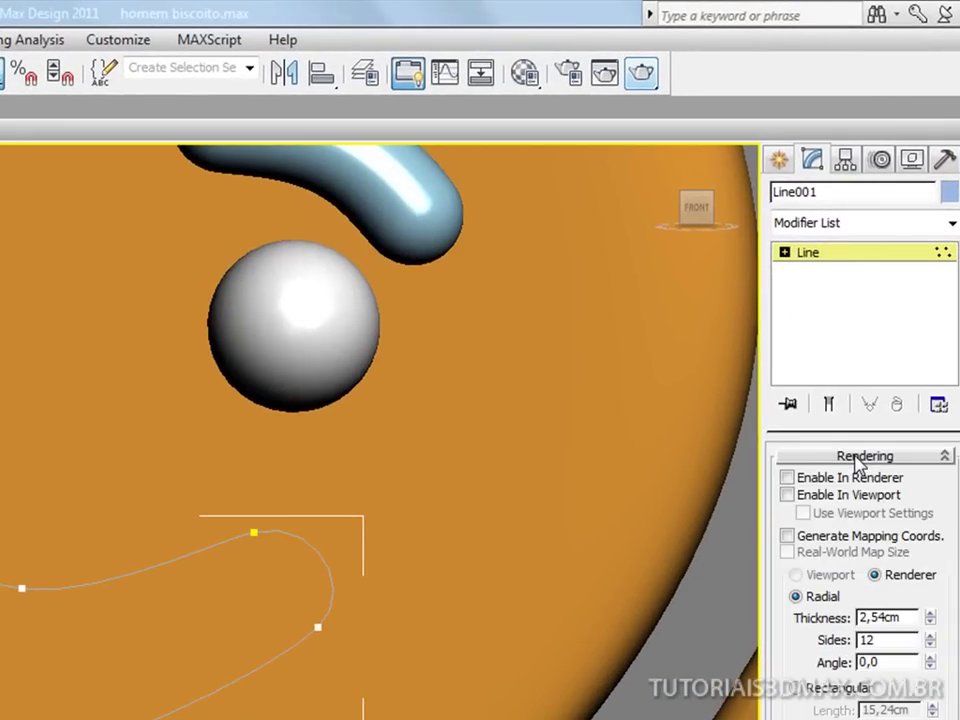
{"action": "left_click", "coordinate": [787, 495]}
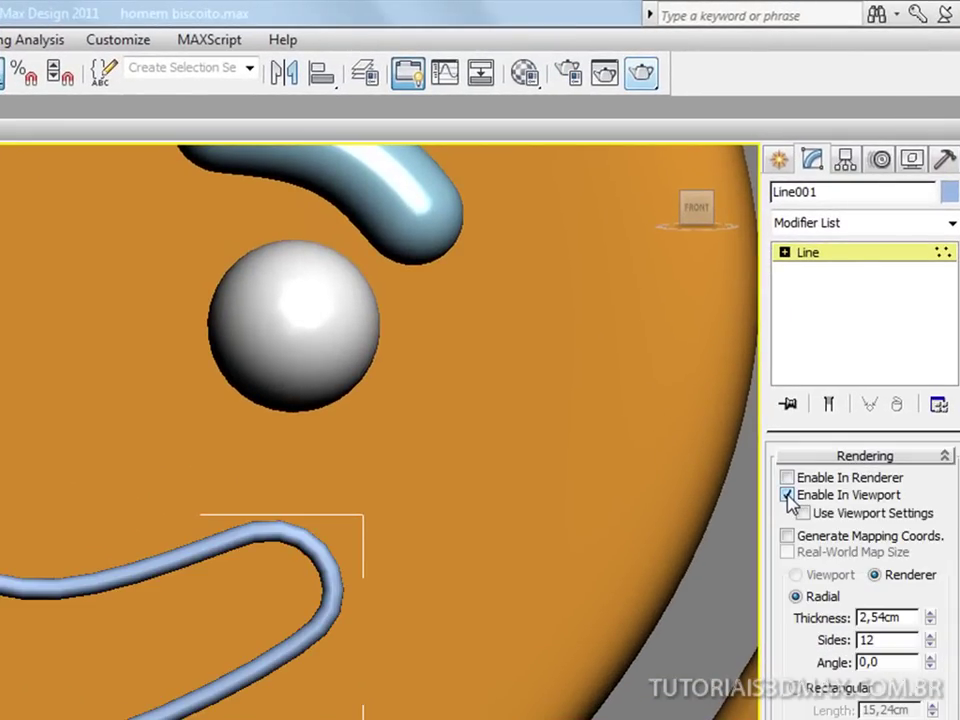
{"action": "double_click", "coordinate": [893, 641]}
{"action": "type", "text": "36"}
{"action": "key", "text": "Return"}
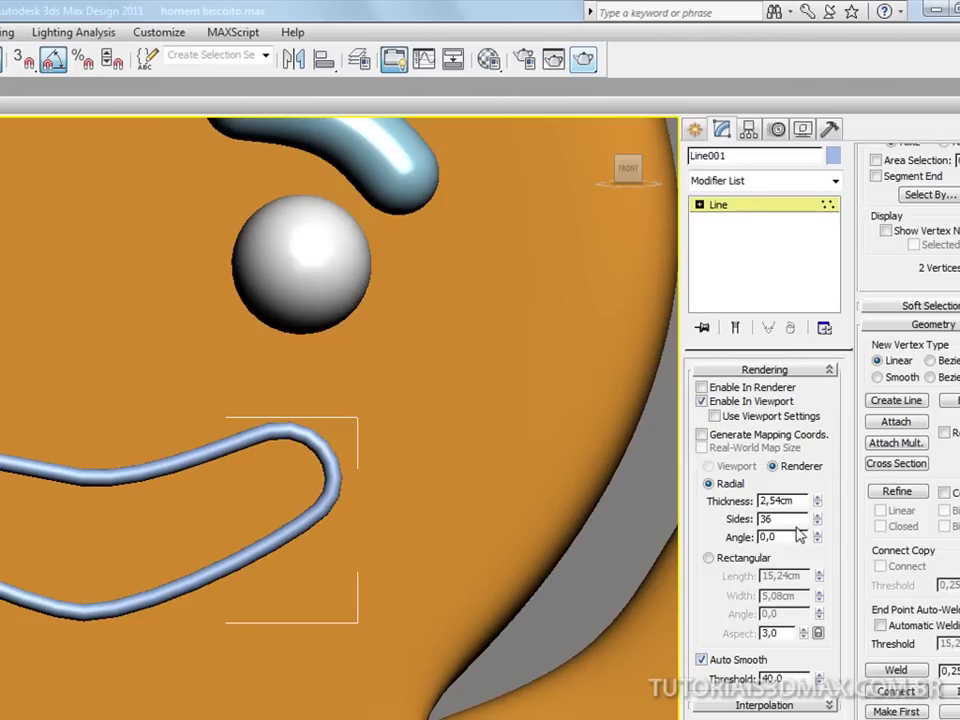
{"action": "type", "text": "24"}
{"action": "key", "text": "Return"}
{"action": "left_click", "coordinate": [716, 416]}
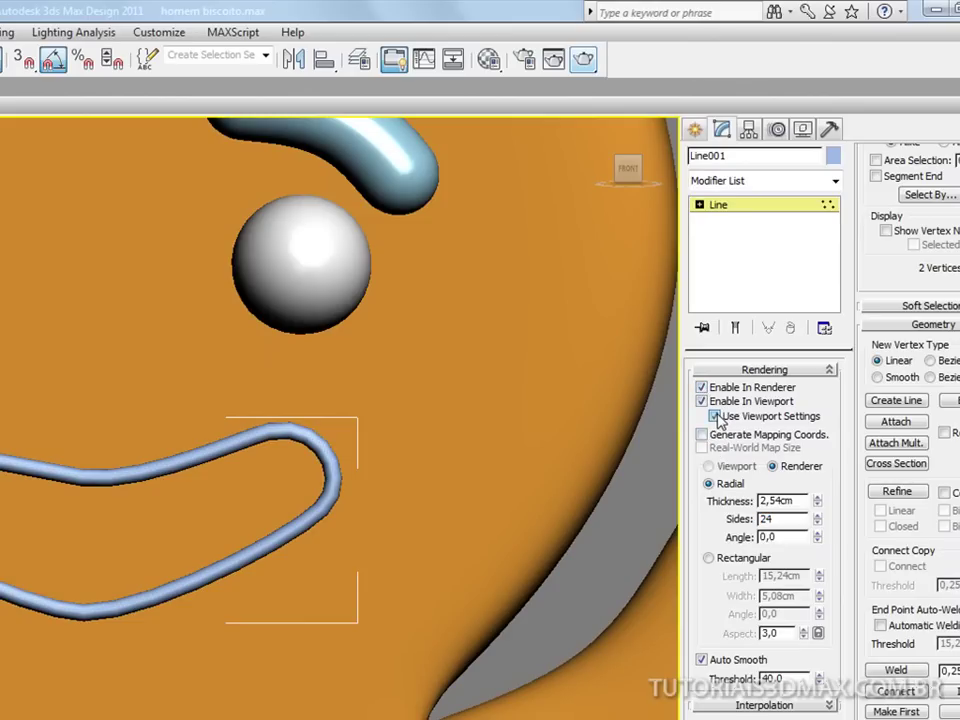
{"action": "left_click", "coordinate": [715, 417]}
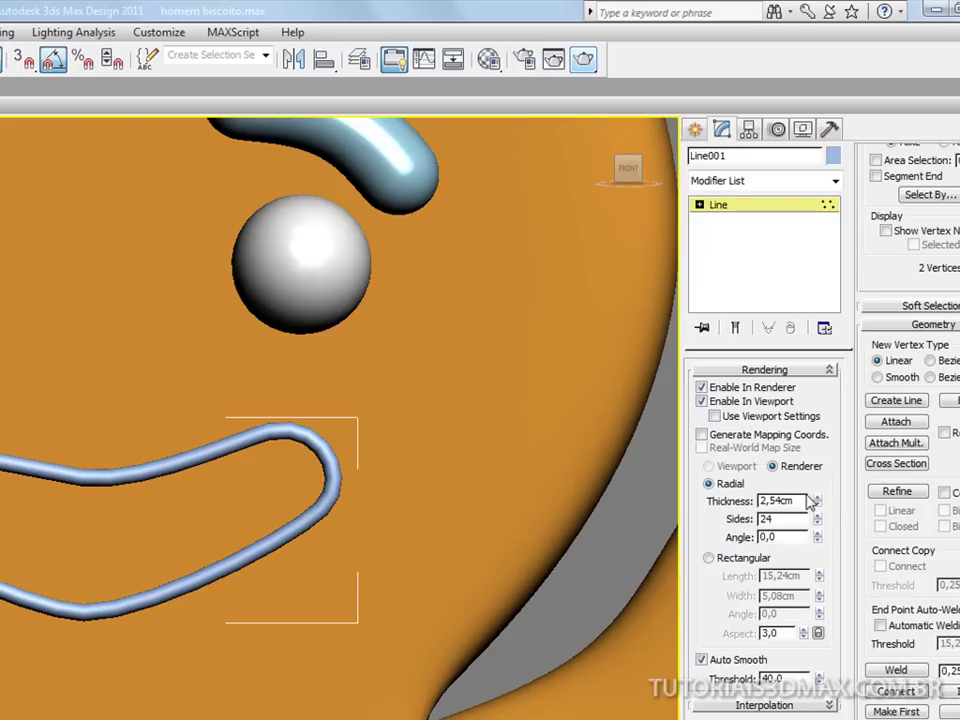
Increase the mouth spline's radial thickness to about 10,19 cm.
{"action": "left_click_drag", "start_coordinate": [817, 505], "coordinate": [802, 201]}
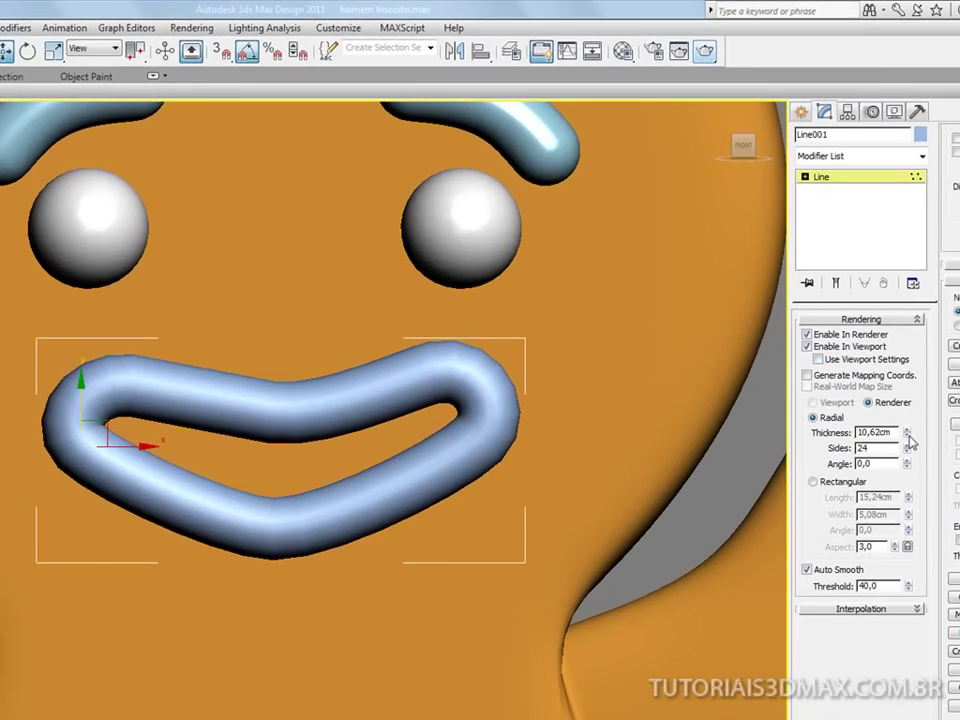
{"action": "left_click_drag", "start_coordinate": [911, 443], "coordinate": [908, 437]}
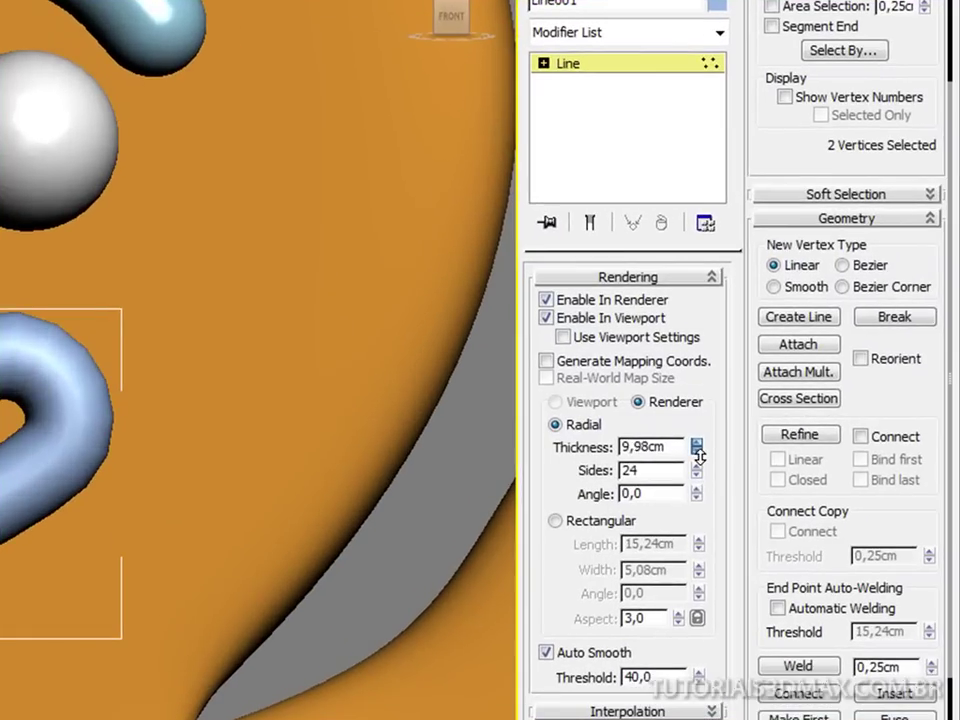
{"action": "left_click_drag", "start_coordinate": [698, 455], "coordinate": [703, 458]}
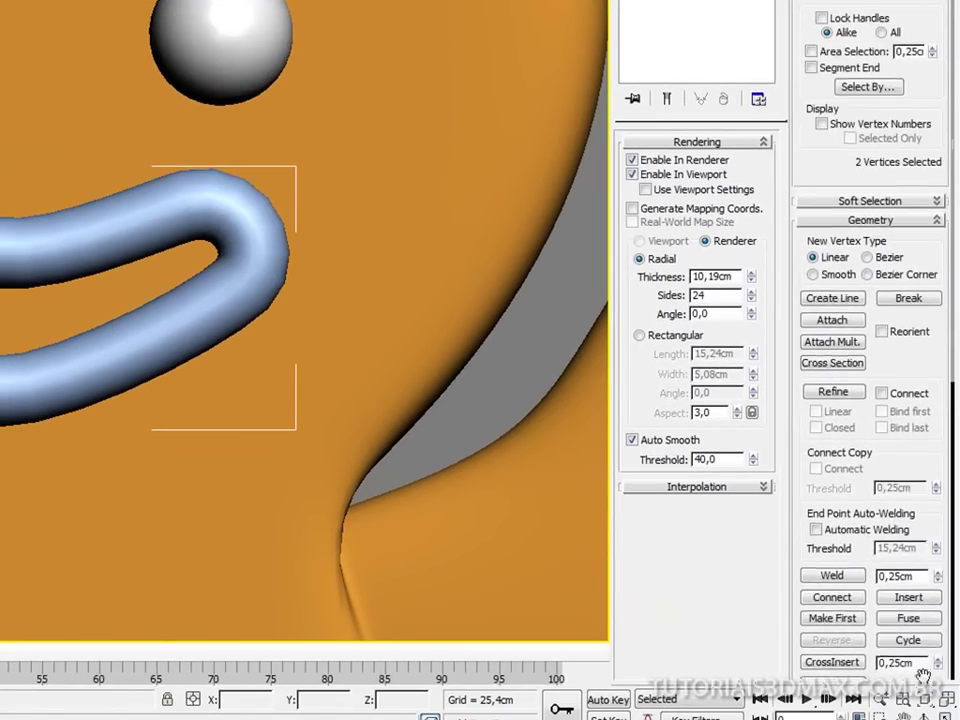
{"action": "left_click_drag", "start_coordinate": [923, 679], "coordinate": [912, 261]}
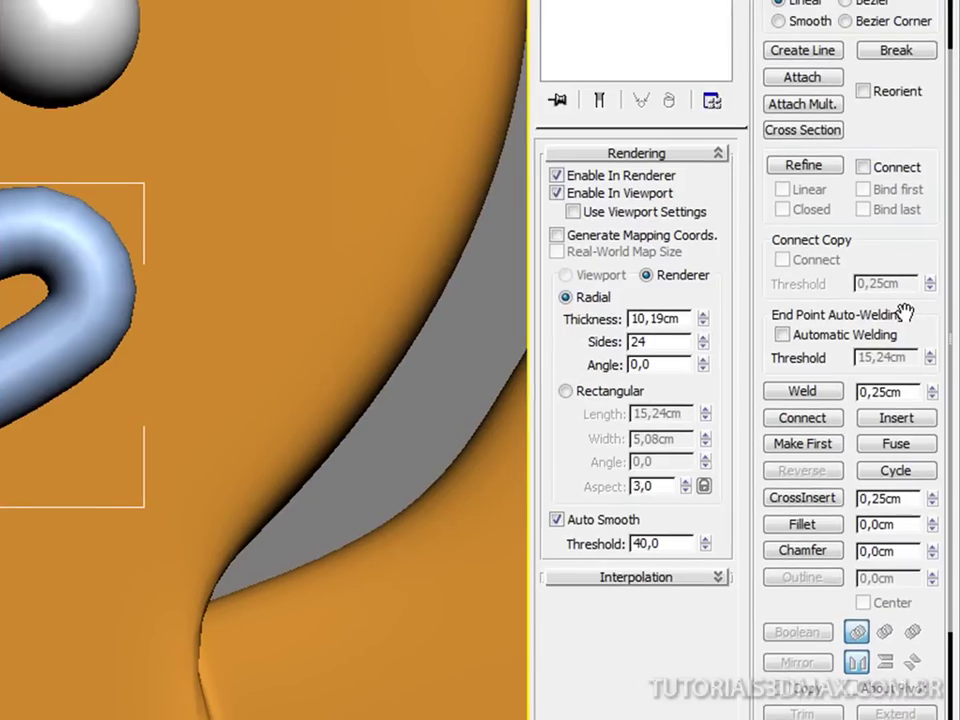
{"action": "left_click_drag", "start_coordinate": [905, 316], "coordinate": [936, 612]}
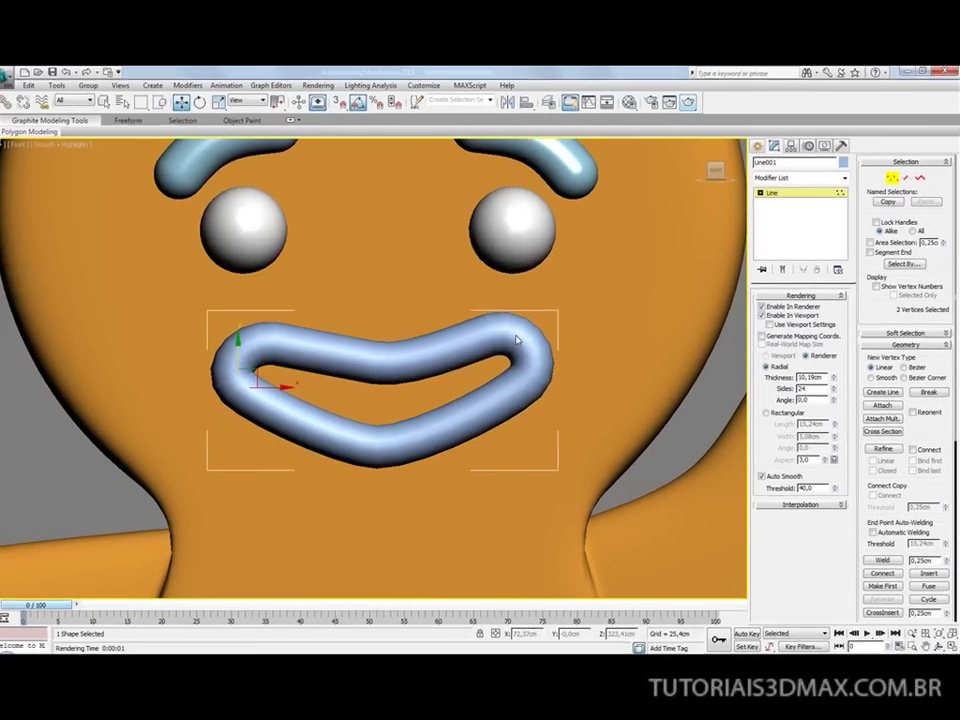
{"action": "right_click", "coordinate": [521, 340]}
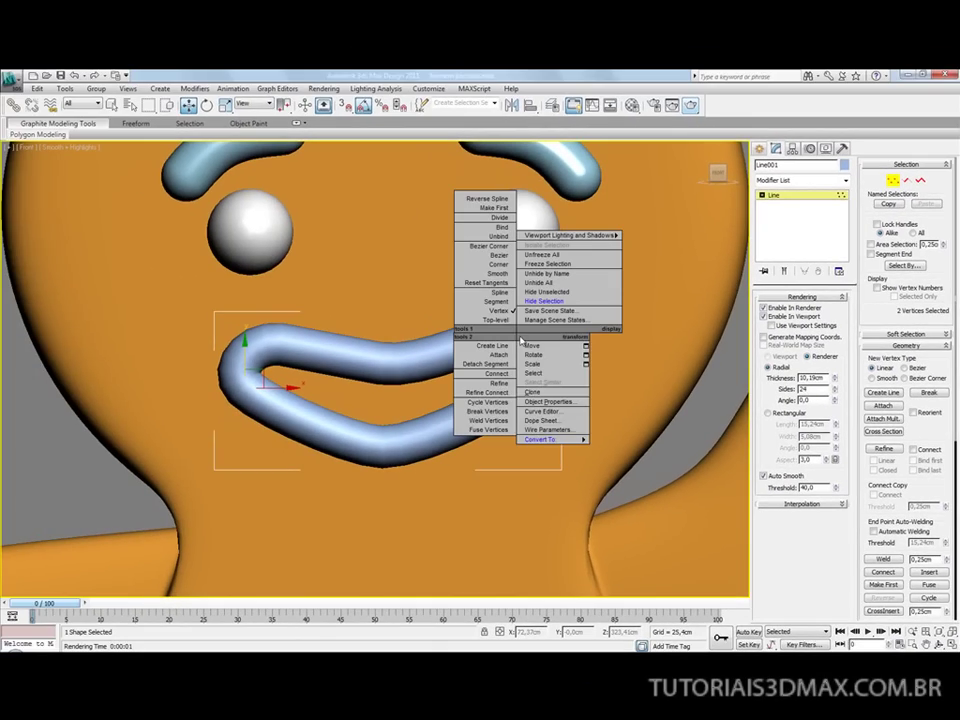
{"action": "mouse_move", "coordinate": [547, 443]}
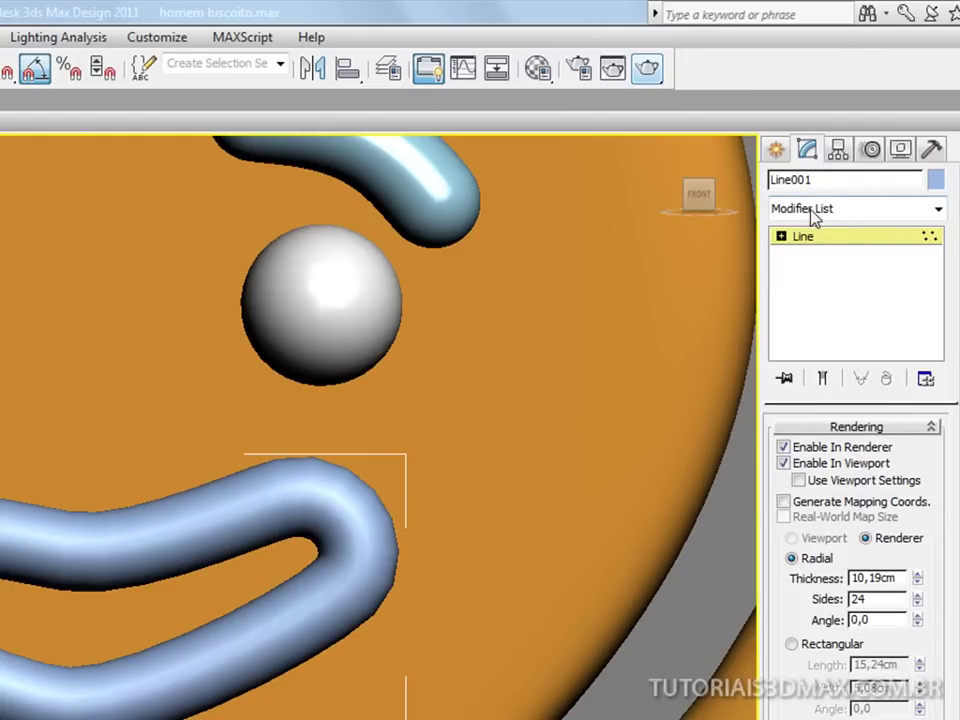
Apply a MeshSmooth modifier to the mouth spline with 2 subdivision iterations.
{"action": "left_click", "coordinate": [809, 210]}
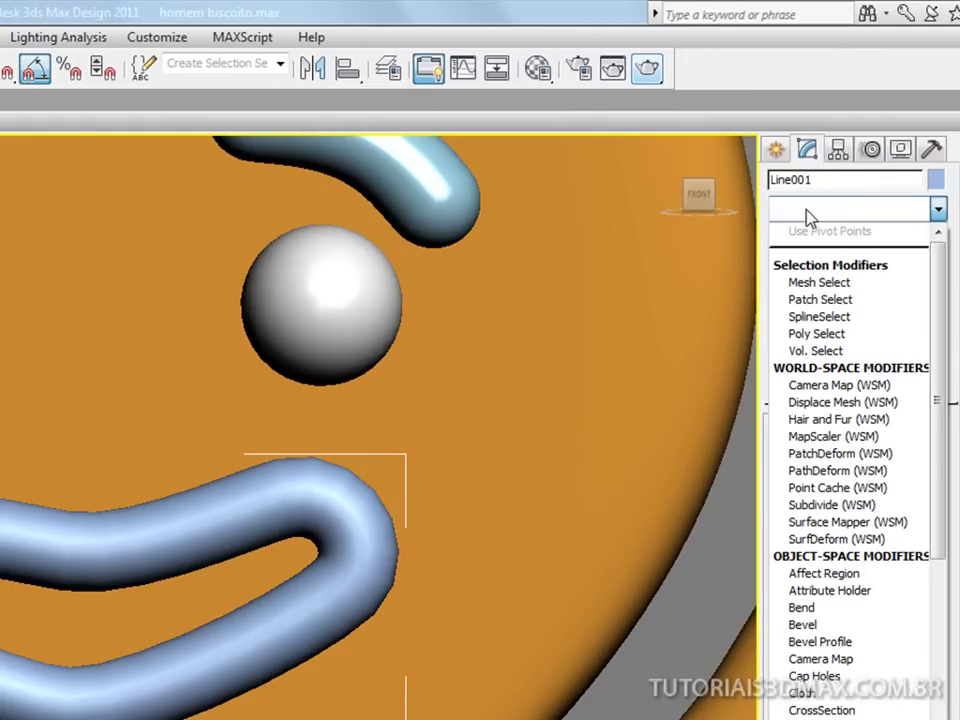
{"action": "key", "text": "m"}
{"action": "key", "text": "m"}
{"action": "key", "text": "m"}
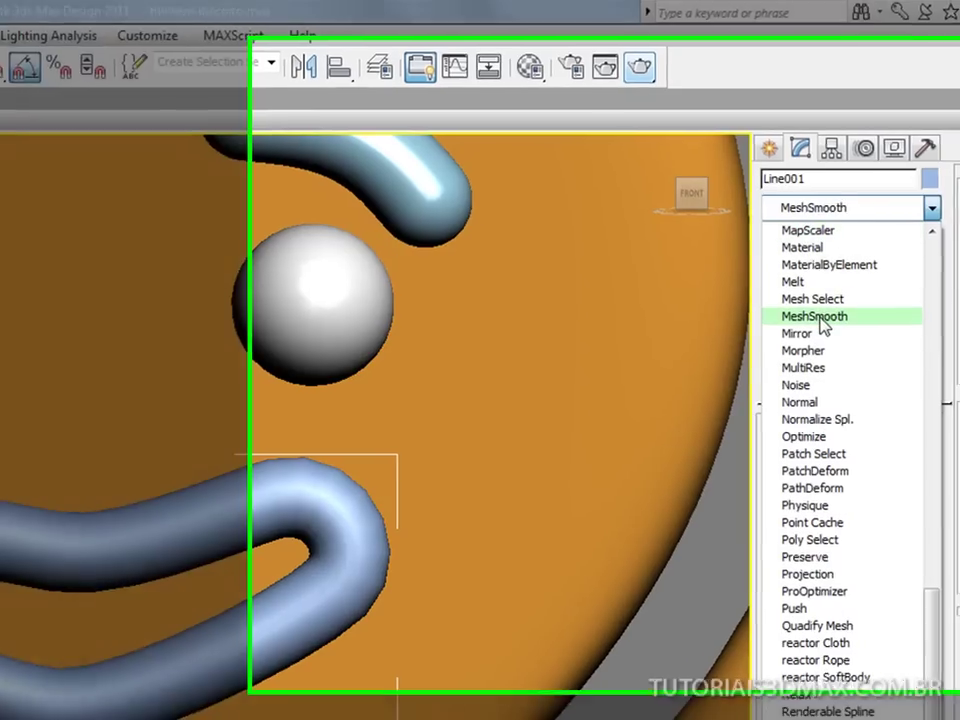
{"action": "left_click", "coordinate": [827, 318]}
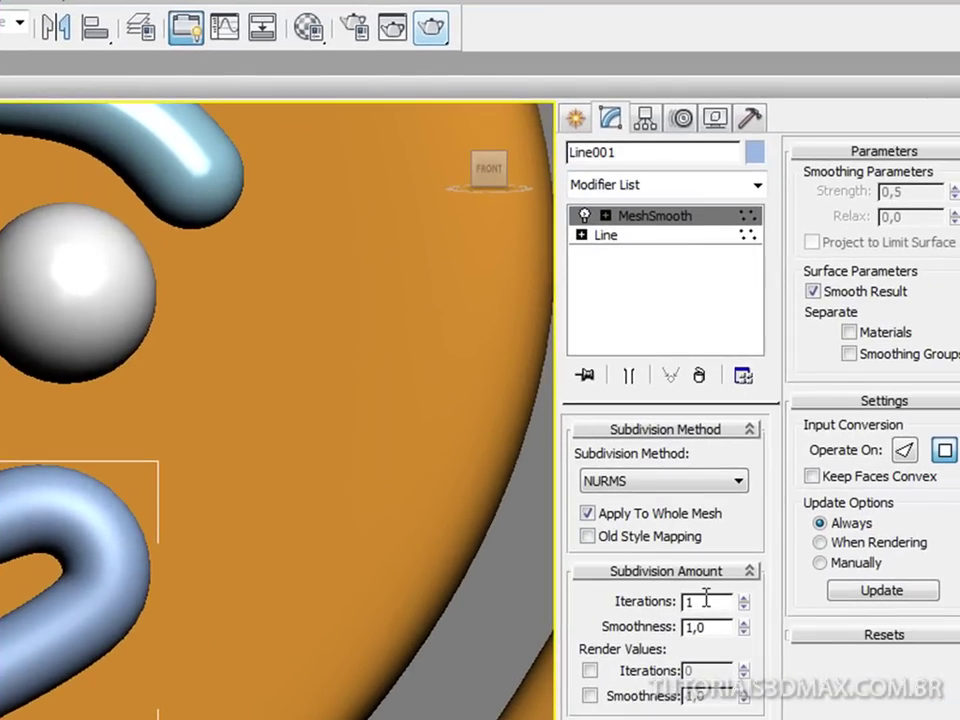
{"action": "double_click", "coordinate": [706, 600]}
{"action": "type", "text": "2"}
{"action": "key", "text": "Return"}
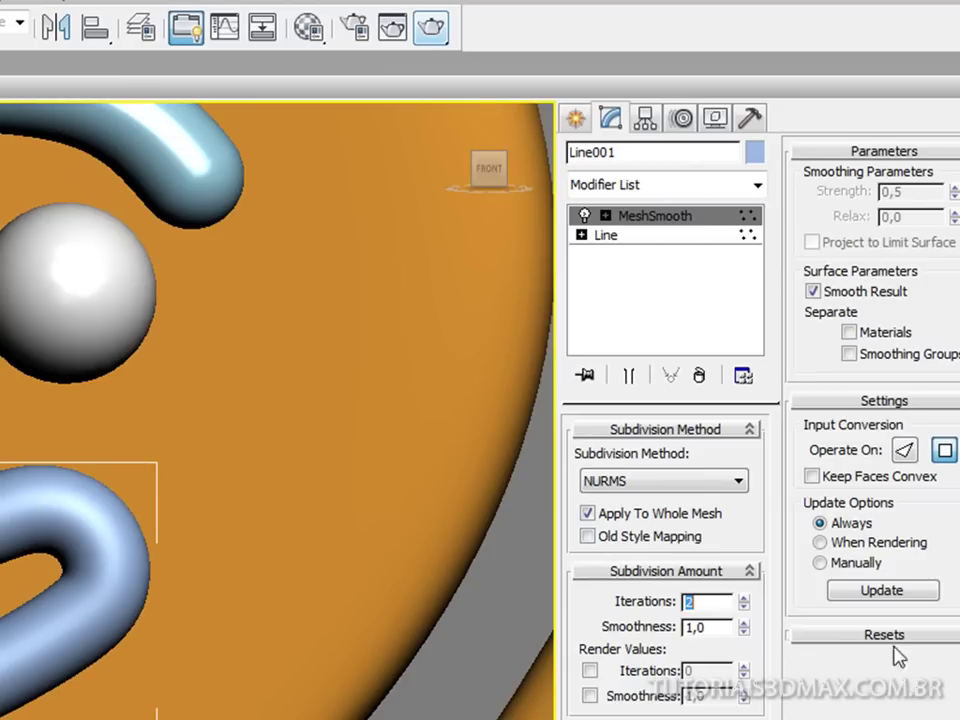
Compare the mouth with MeshSmooth and the line's render and viewport thickness switched off, restoring all of them.
{"action": "left_click", "coordinate": [584, 216]}
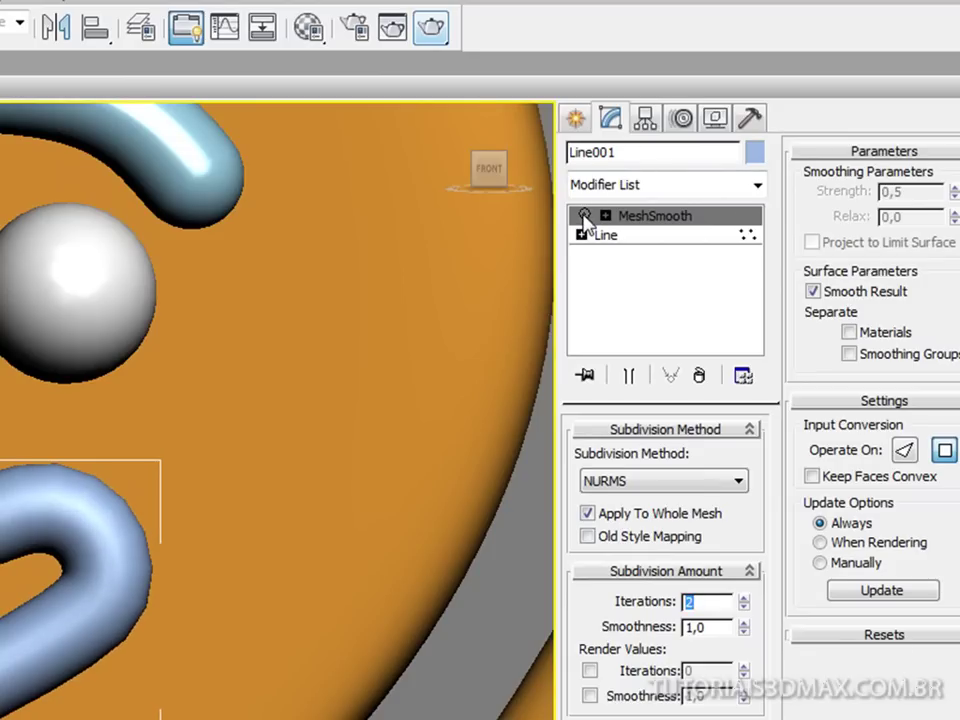
{"action": "left_click", "coordinate": [606, 236]}
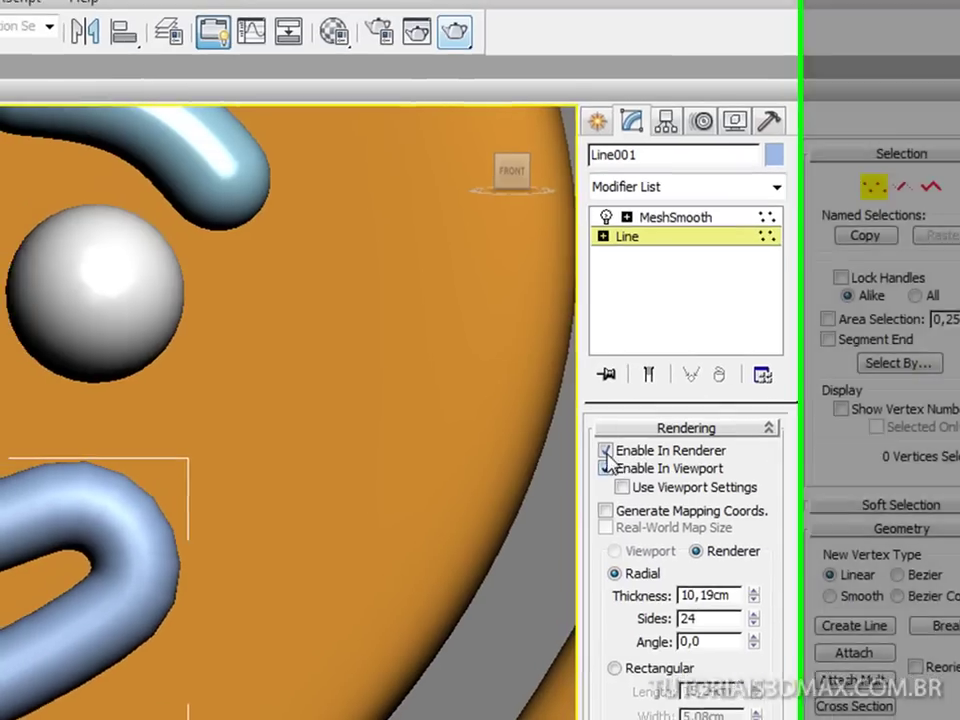
{"action": "left_click", "coordinate": [583, 452]}
{"action": "left_click", "coordinate": [583, 470]}
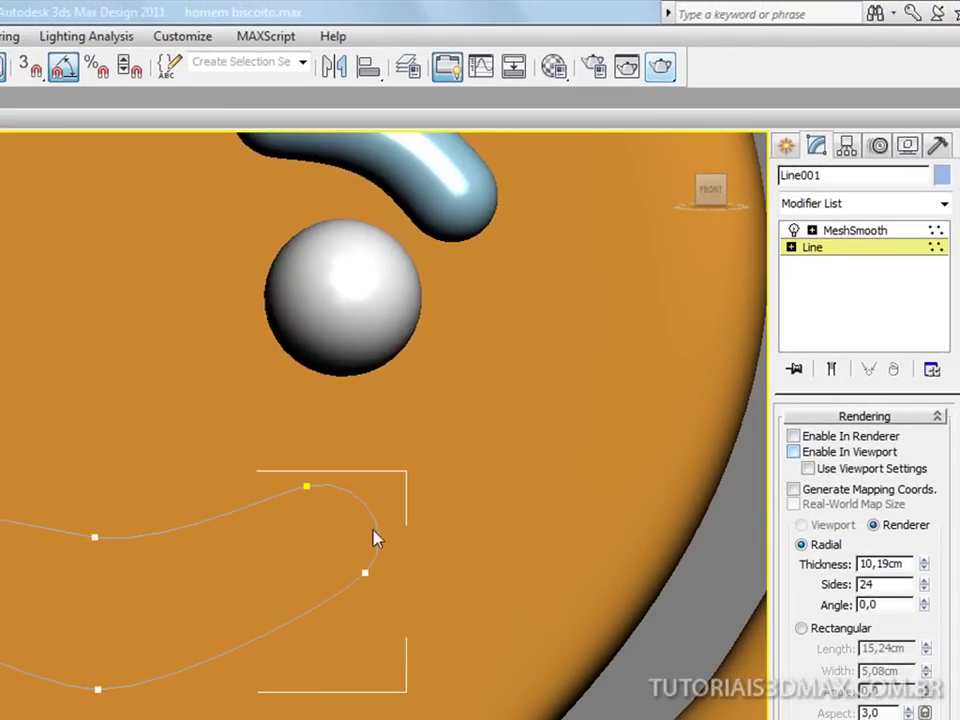
{"action": "left_click", "coordinate": [794, 451]}
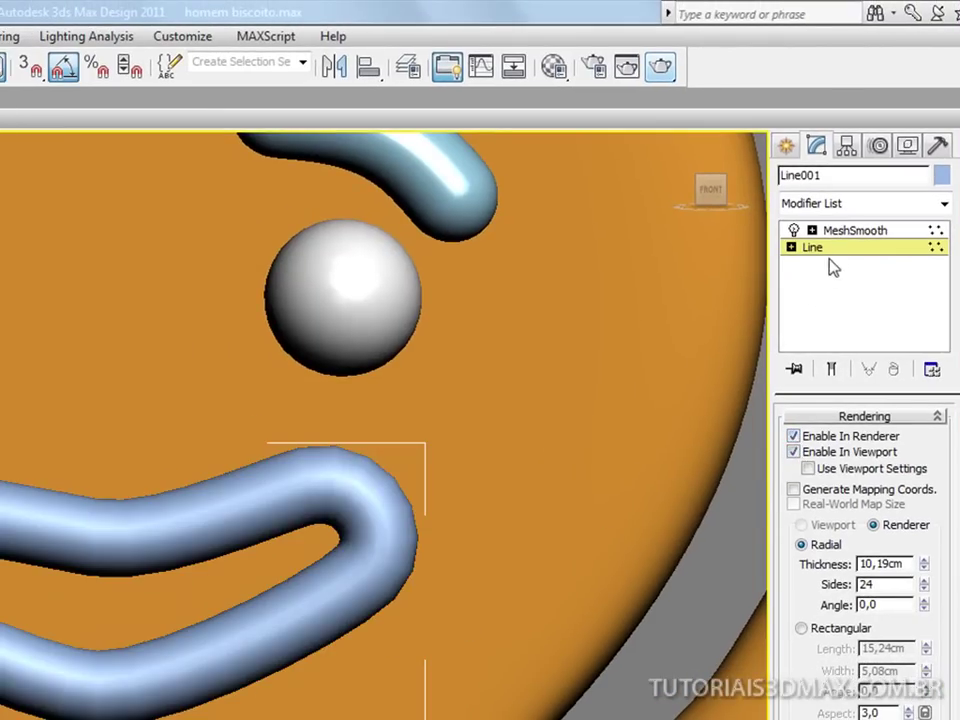
{"action": "left_click", "coordinate": [846, 233]}
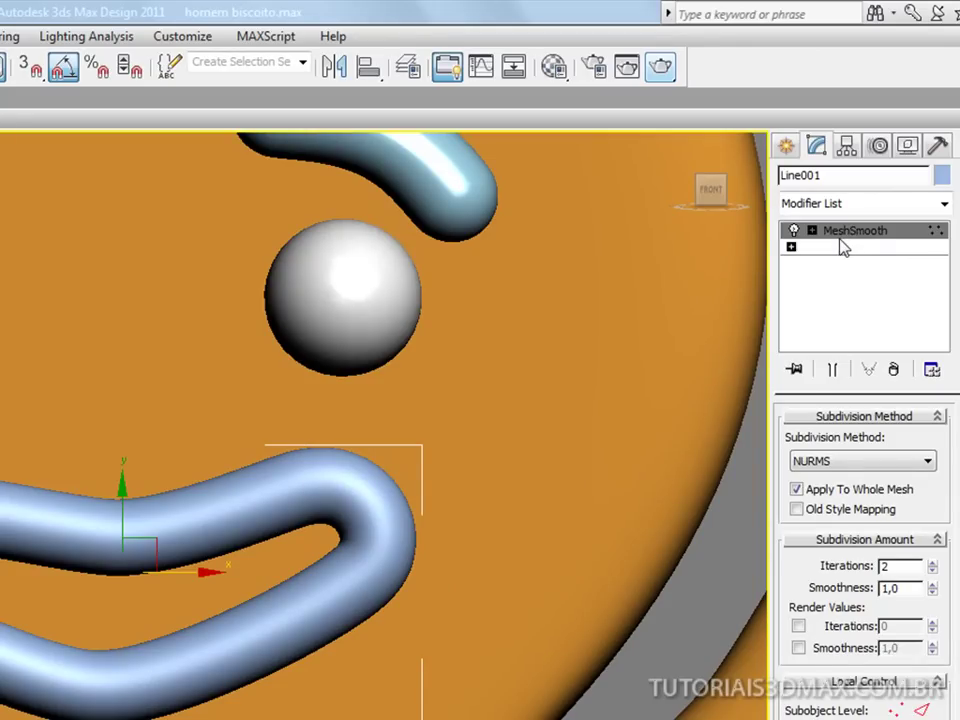
Switch to Photoshop, sample the red of the mouth in the reference photo and open the foreground colour's RGB values.
{"action": "key", "text": "alt+Tab"}
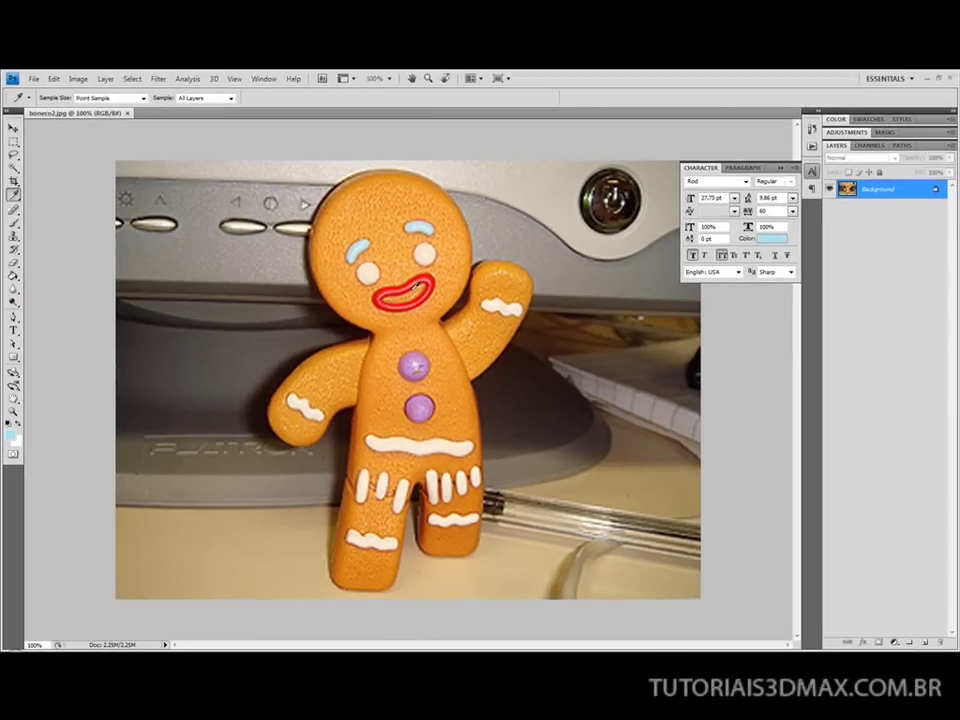
{"action": "left_click", "coordinate": [429, 271]}
{"action": "left_click", "coordinate": [11, 436]}
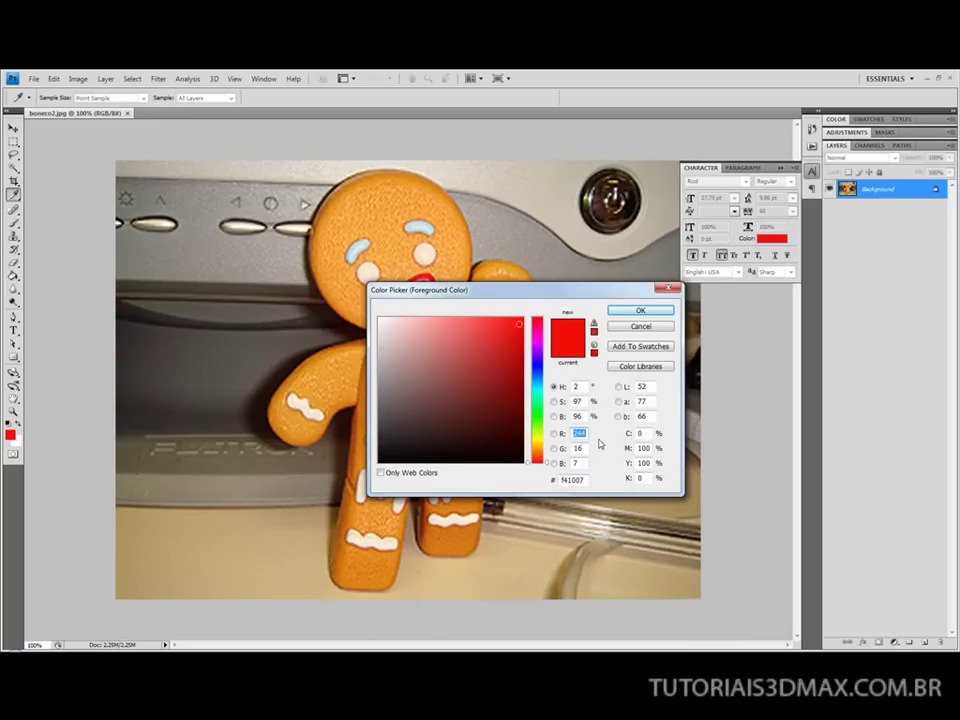
Back in 3ds Max, set the fourth material's ambient and diffuse colour to red with RGB 244, 16, 7.
{"action": "key", "text": "alt+Tab"}
{"action": "key", "text": "alt+Tab"}
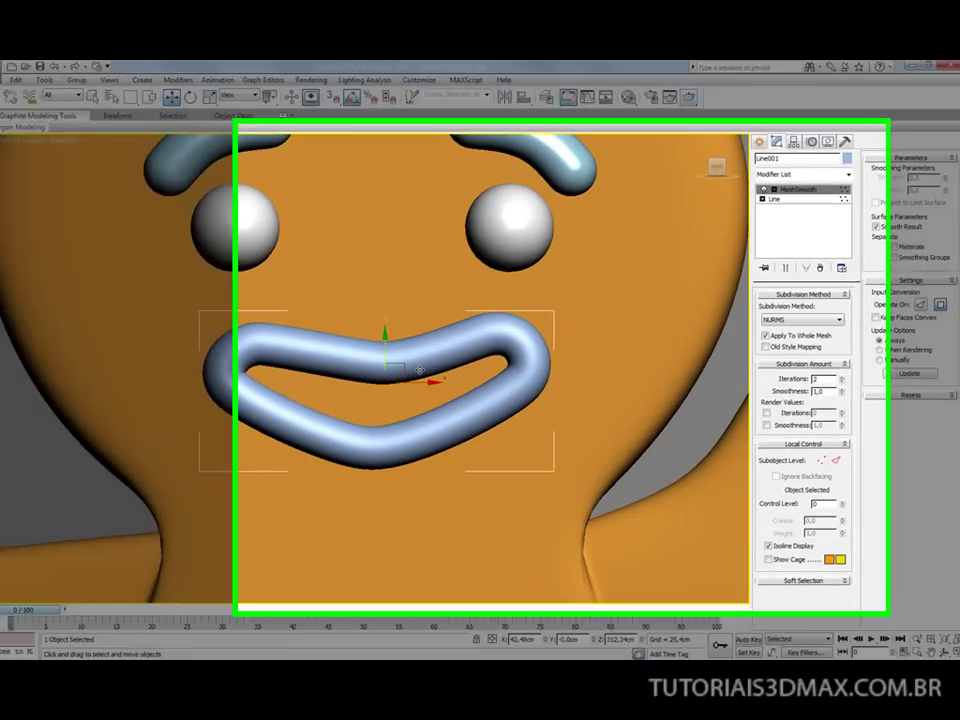
{"action": "key", "text": "m"}
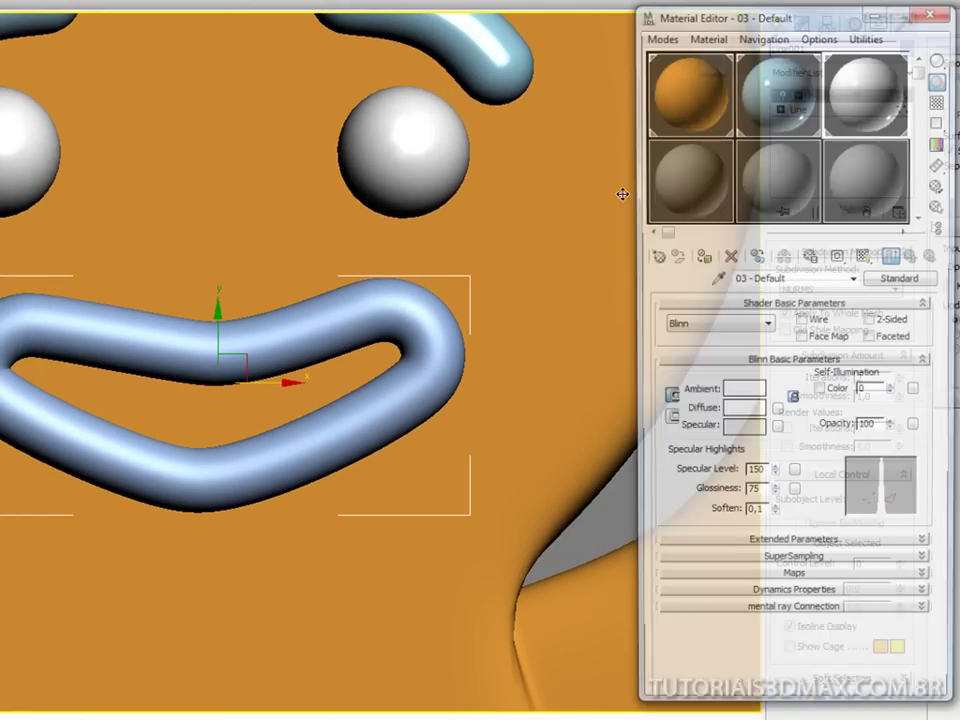
{"action": "left_click", "coordinate": [700, 200]}
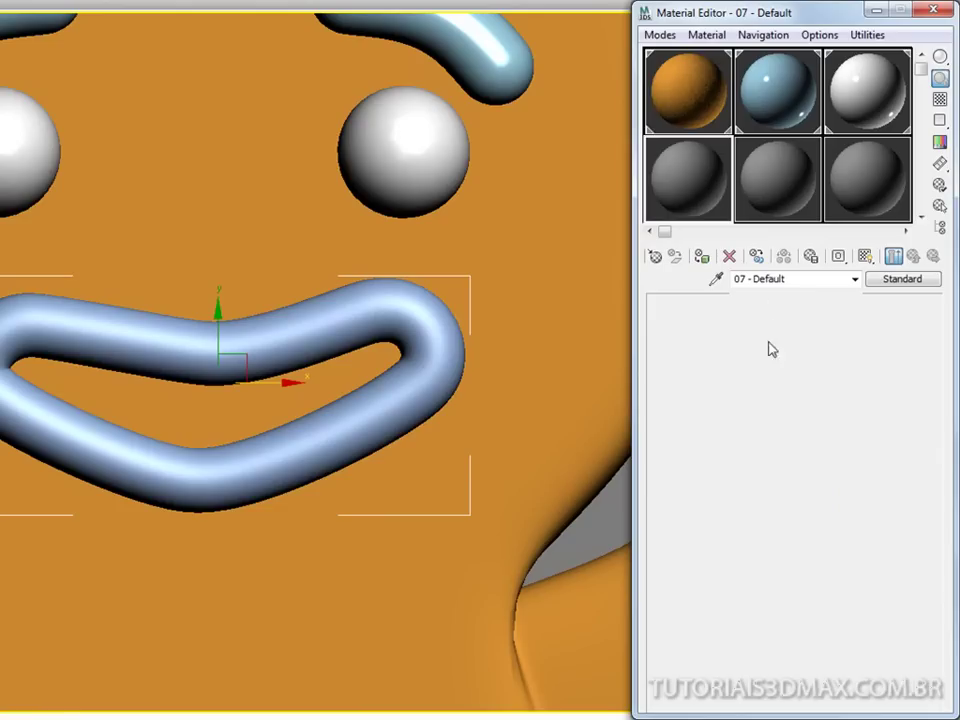
{"action": "left_click", "coordinate": [742, 392]}
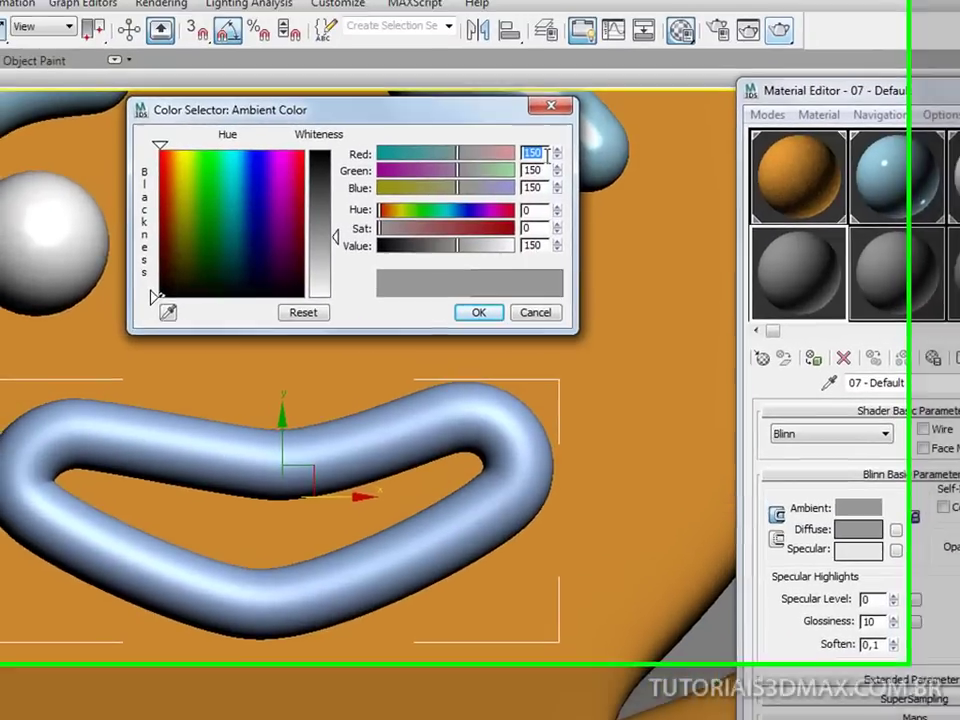
{"action": "type", "text": "244"}
{"action": "key", "text": "Tab"}
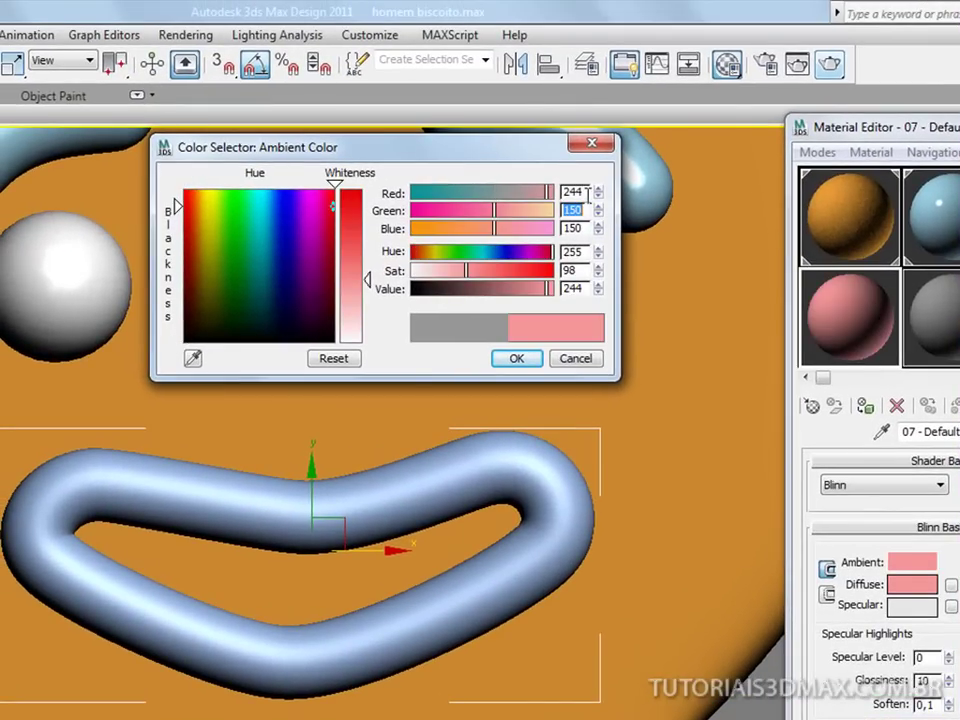
{"action": "type", "text": "16"}
{"action": "key", "text": "Tab"}
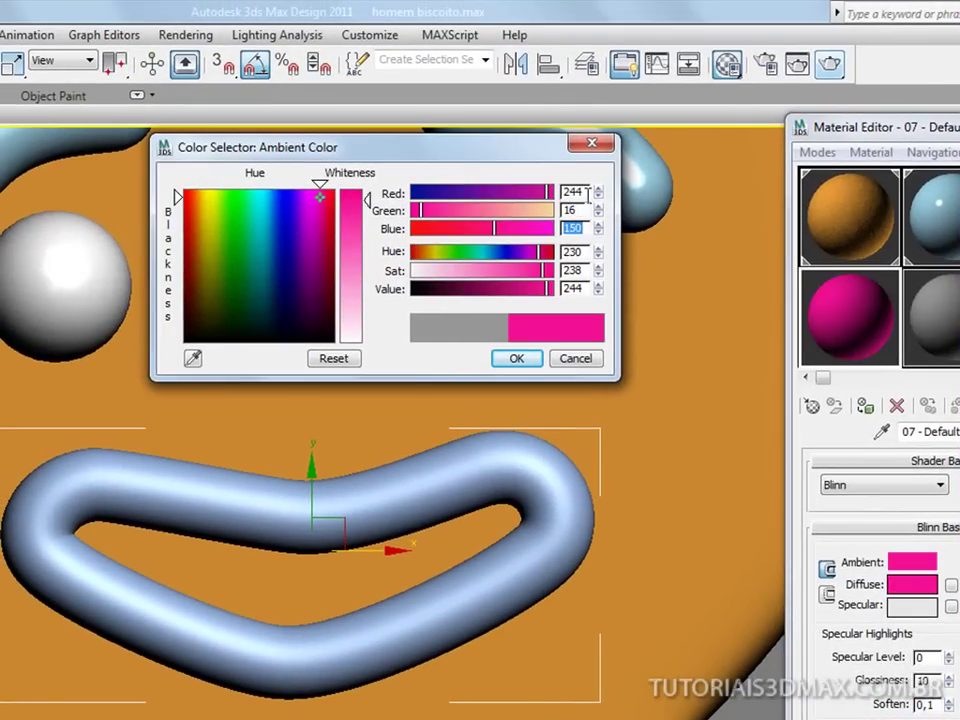
{"action": "type", "text": "7"}
{"action": "key", "text": "Tab"}
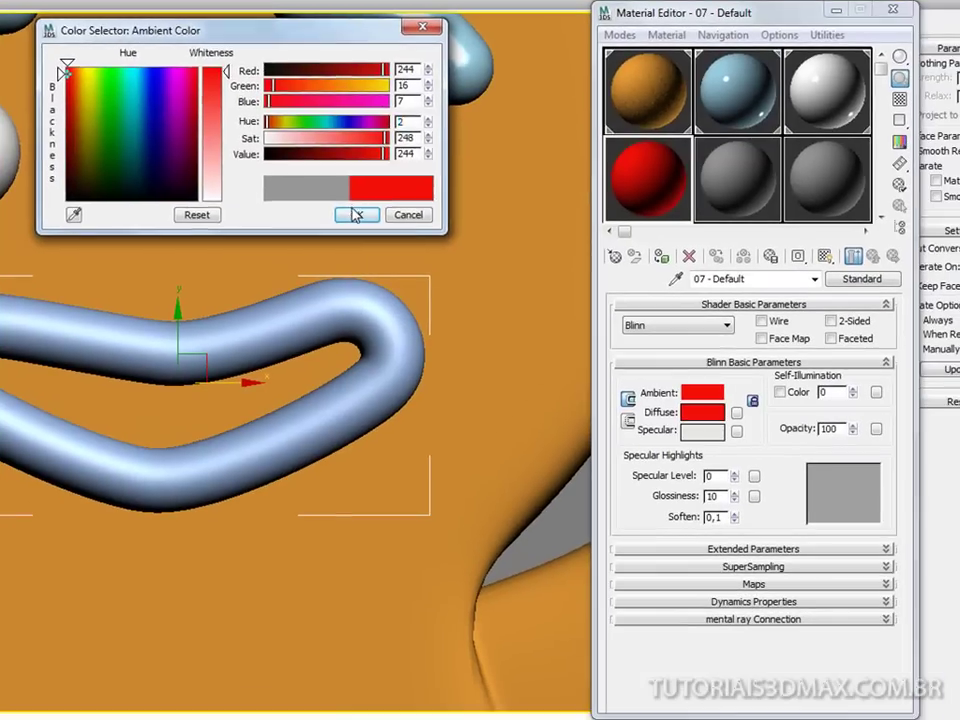
{"action": "left_click", "coordinate": [408, 260]}
Rename the red material as boca.
{"action": "left_click", "coordinate": [815, 327]}
{"action": "type", "text": "b"}
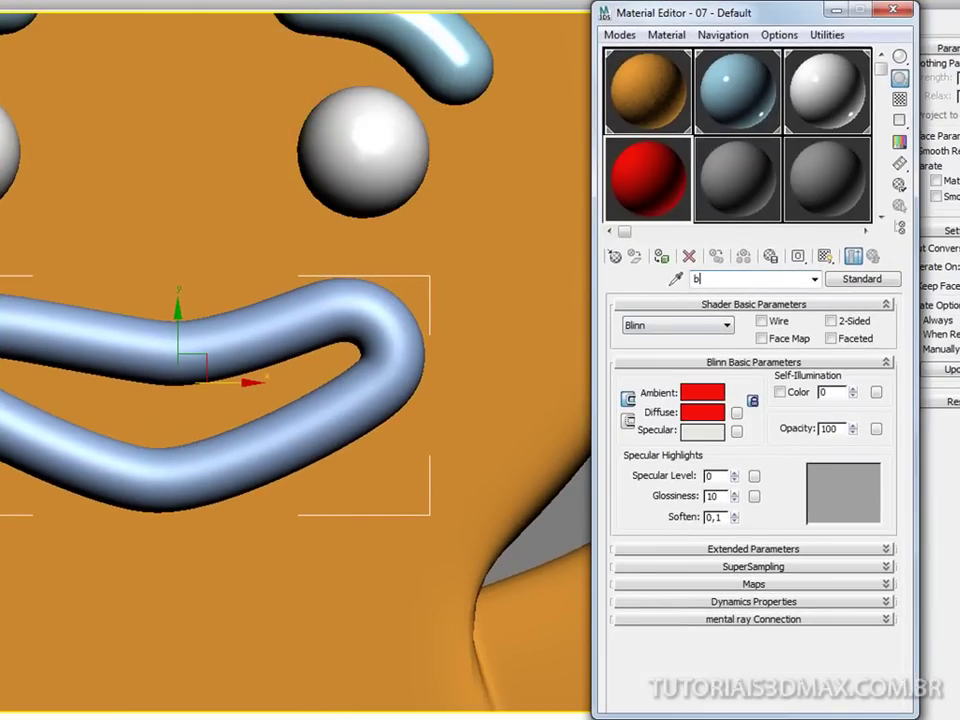
{"action": "key", "text": "Return"}
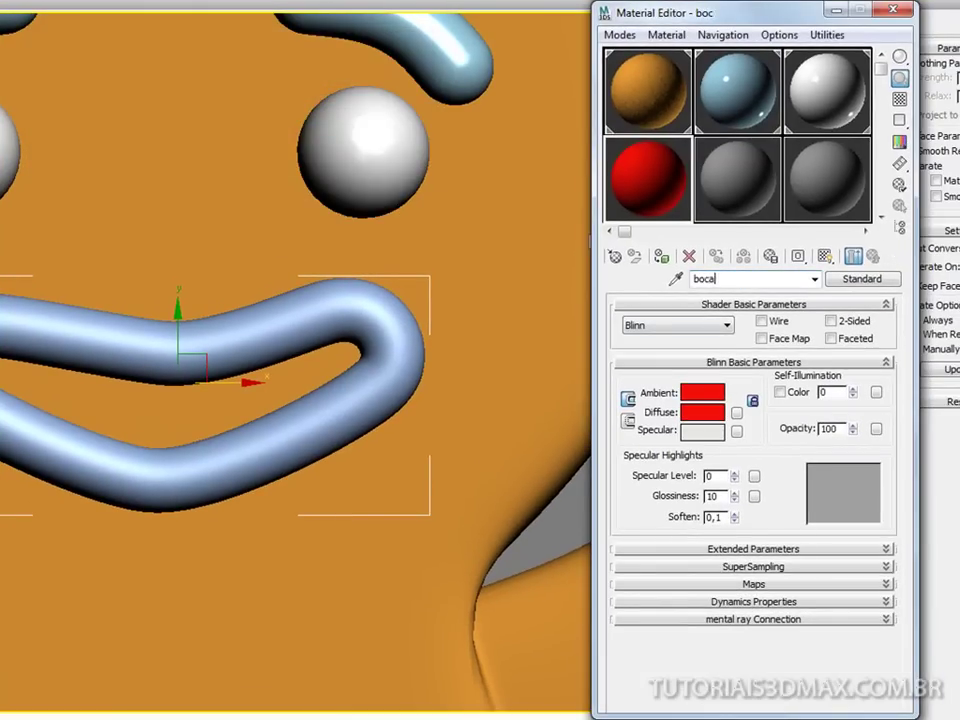
{"action": "type", "text": "oca"}
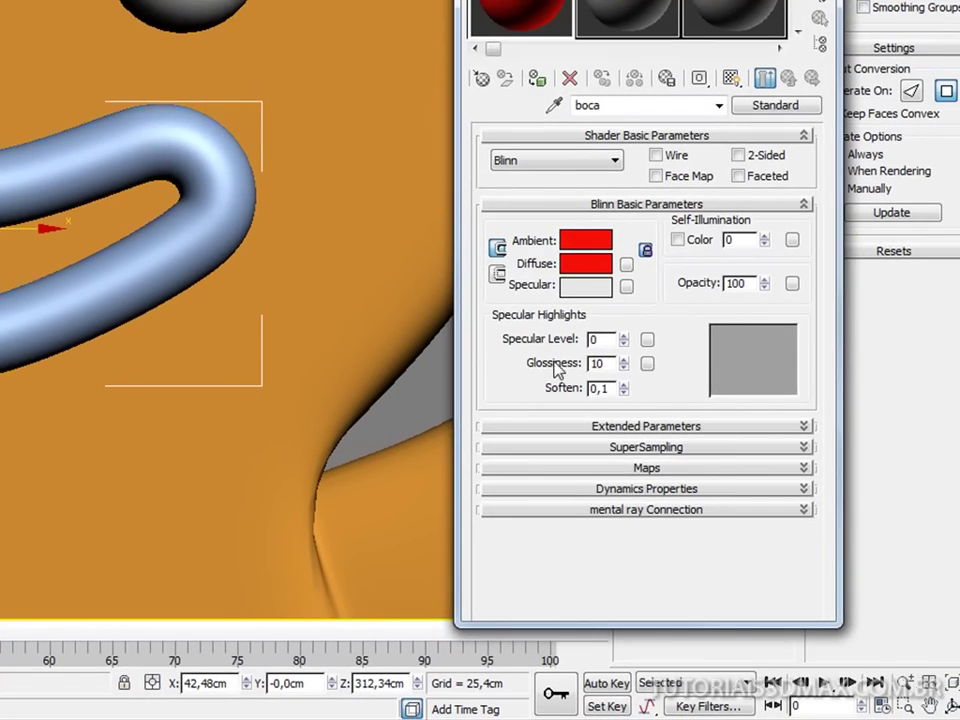
Set the boca material's specular level to 150 and glossiness to 75, and assign it to the mouth.
{"action": "type", "text": "150"}
{"action": "key", "text": "Return"}
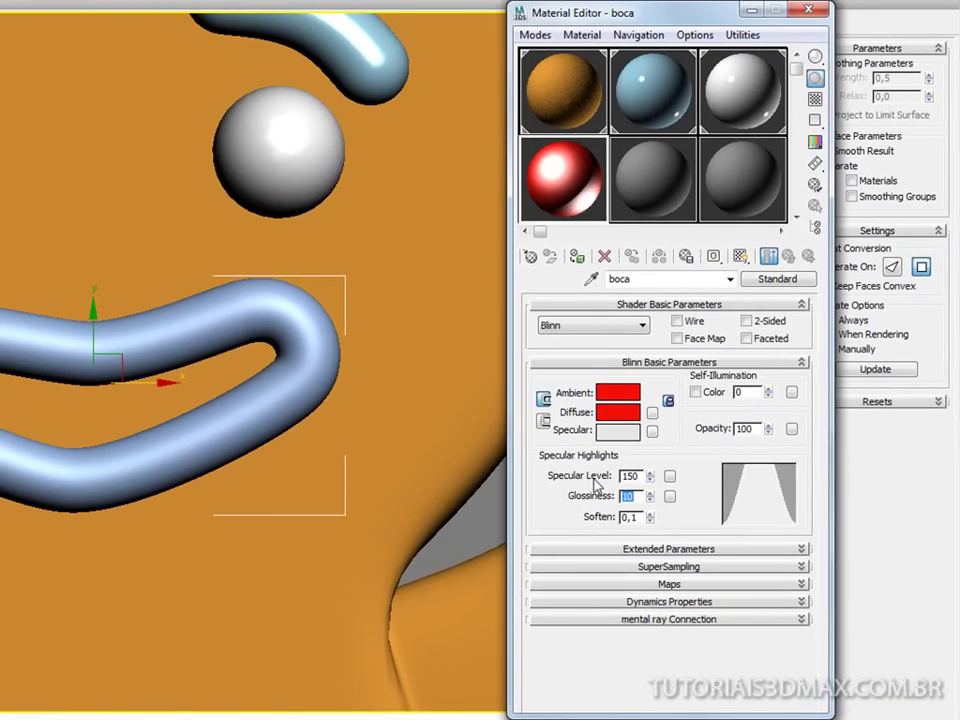
{"action": "type", "text": "75"}
{"action": "key", "text": "Return"}
{"action": "left_click_drag", "start_coordinate": [670, 187], "coordinate": [296, 459]}
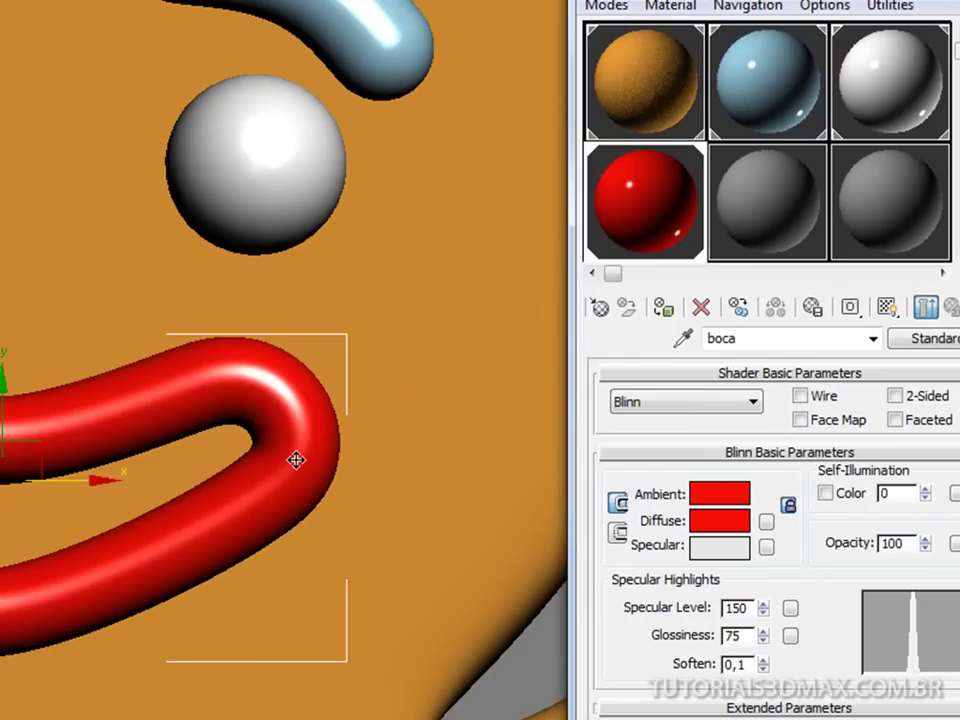
Examine the red mouth on the whole character in perspective and compare it with the reference photo in Photoshop.
{"action": "middle_click_drag", "start_coordinate": [75, 474], "coordinate": [68, 331]}
{"action": "scroll", "coordinate": [68, 331], "scroll_direction": "down", "scroll_amount": 5}
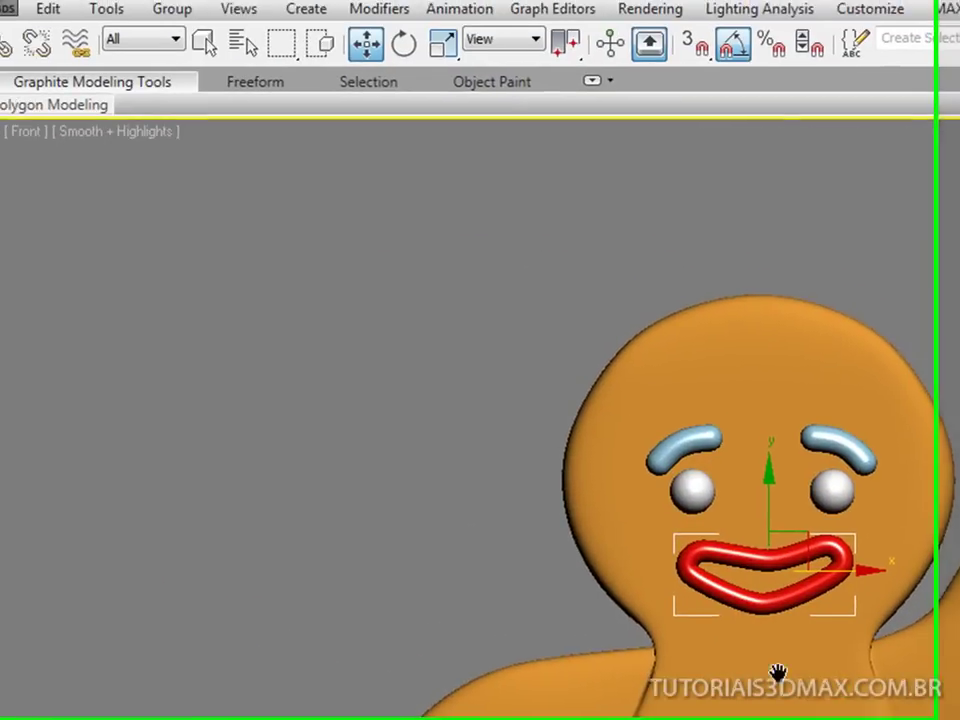
{"action": "middle_click_drag", "start_coordinate": [777, 674], "coordinate": [813, 568]}
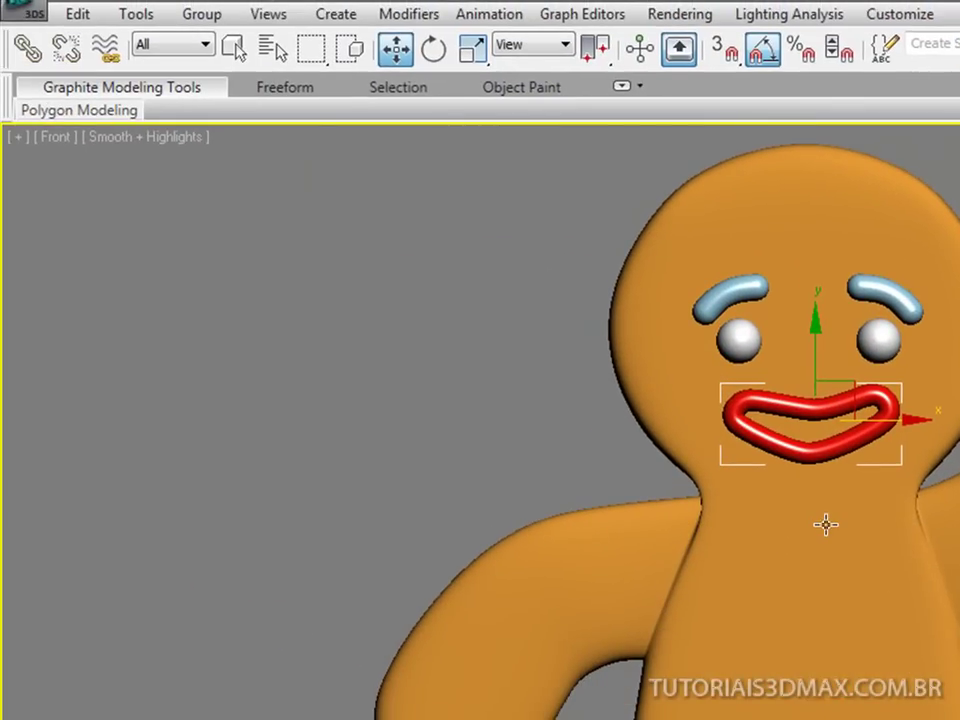
{"action": "middle_click_drag", "start_coordinate": [838, 506], "coordinate": [874, 551], "text": "alt"}
{"action": "key", "text": "p"}
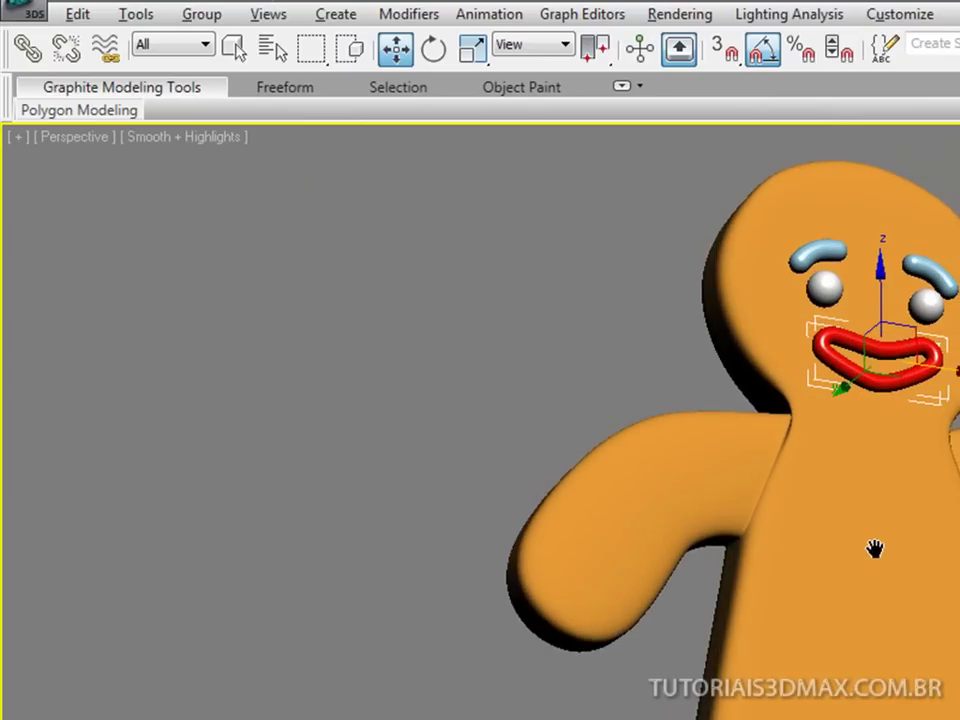
{"action": "middle_click_drag", "start_coordinate": [838, 596], "coordinate": [840, 573]}
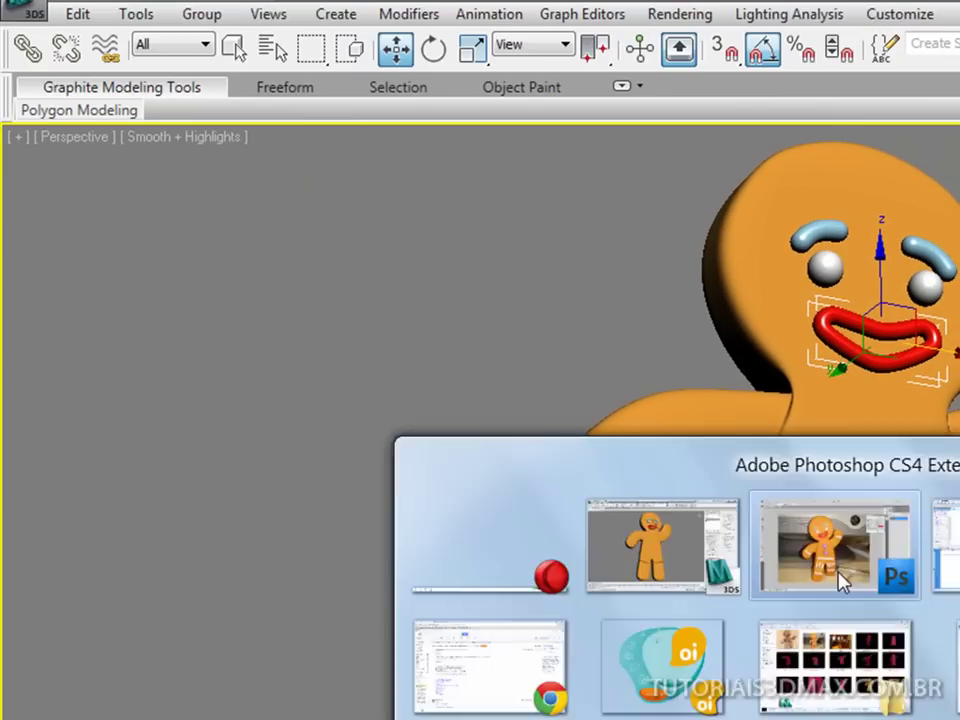
{"action": "left_click", "coordinate": [842, 579]}
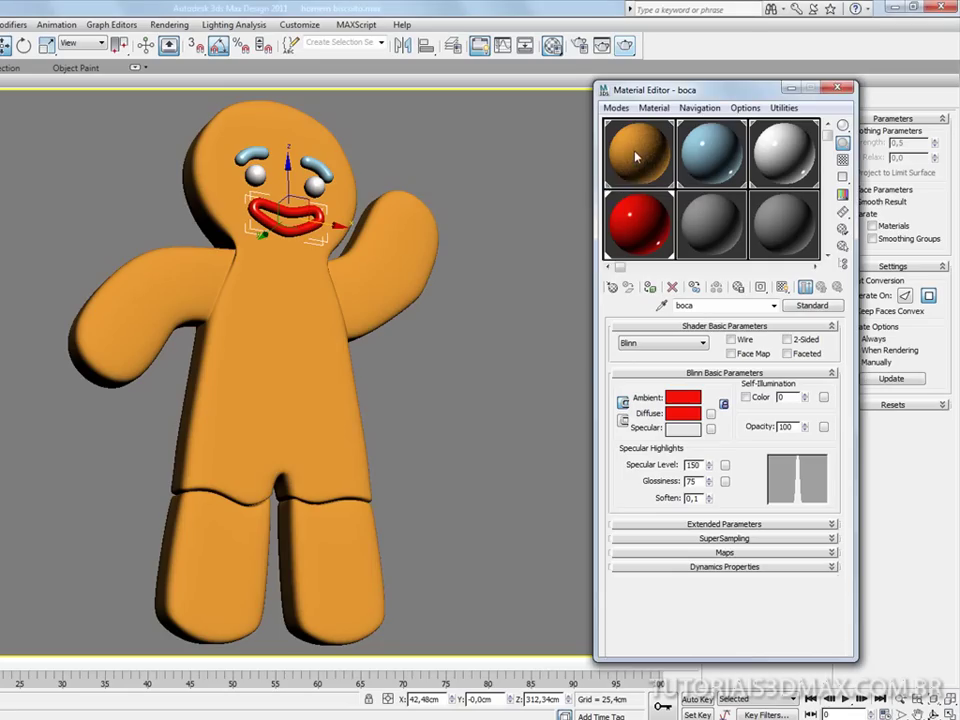
Try a specular level of 40 and glossiness of 20 on the body material, and render the perspective view.
{"action": "left_click", "coordinate": [636, 156]}
{"action": "scroll", "coordinate": [695, 385], "scroll_direction": "down", "scroll_amount": 3}
{"action": "left_click_drag", "start_coordinate": [730, 337], "coordinate": [747, 569]}
{"action": "left_click", "coordinate": [690, 465]}
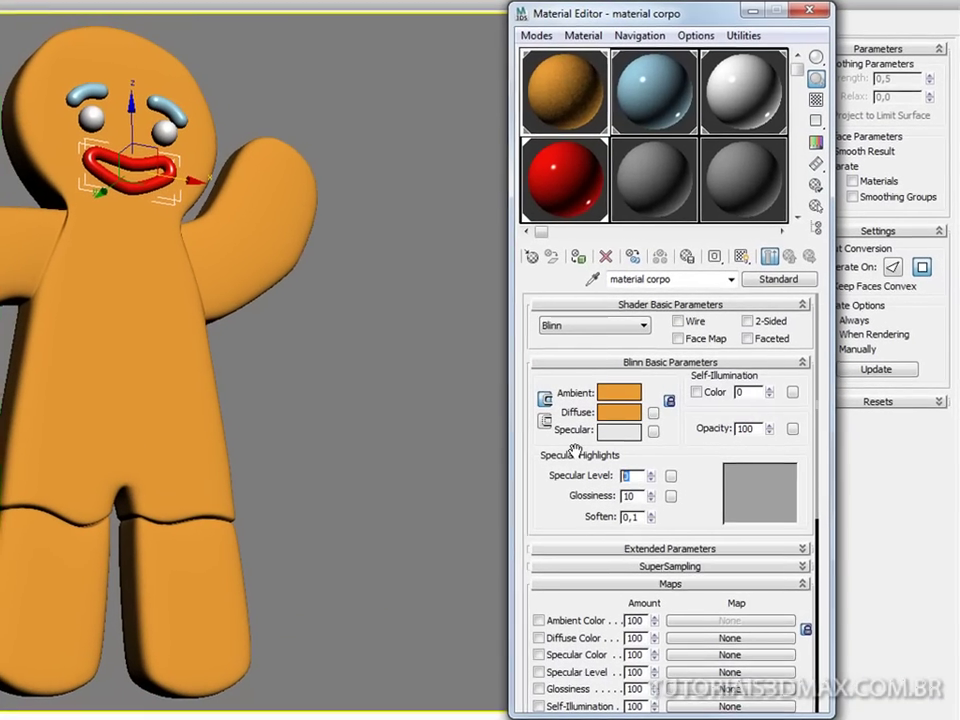
{"action": "type", "text": "40"}
{"action": "key", "text": "Return"}
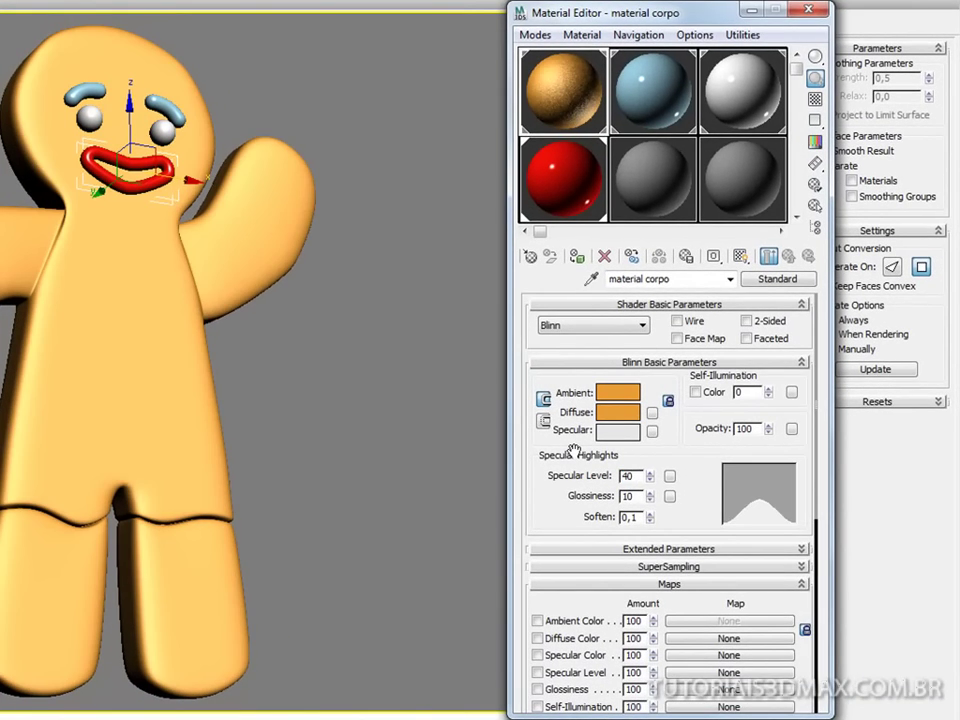
{"action": "type", "text": "20"}
{"action": "key", "text": "Return"}
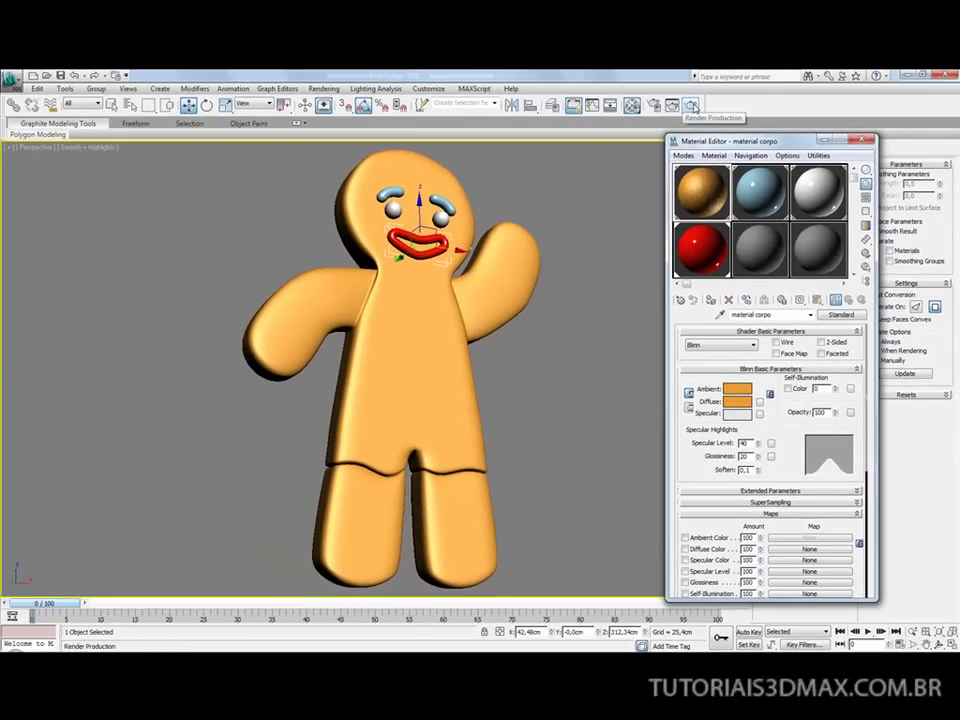
{"action": "left_click", "coordinate": [691, 105]}
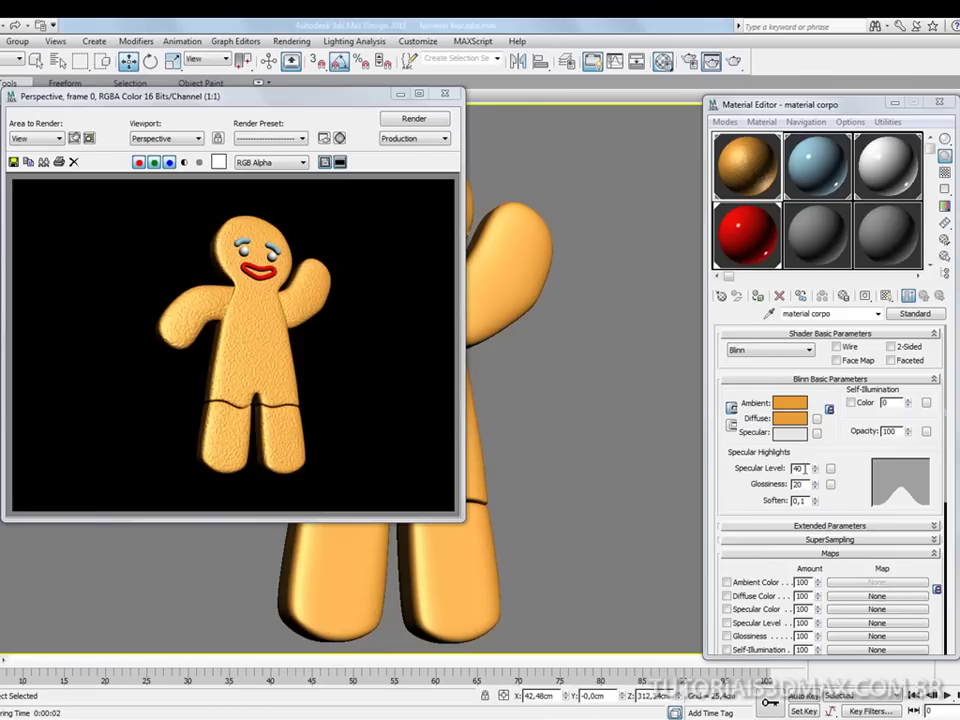
Set the body material's specular level to 10 and glossiness to 5, and render the view again.
{"action": "left_click_drag", "start_coordinate": [803, 468], "coordinate": [760, 468]}
{"action": "type", "text": "10"}
{"action": "key", "text": "Tab"}
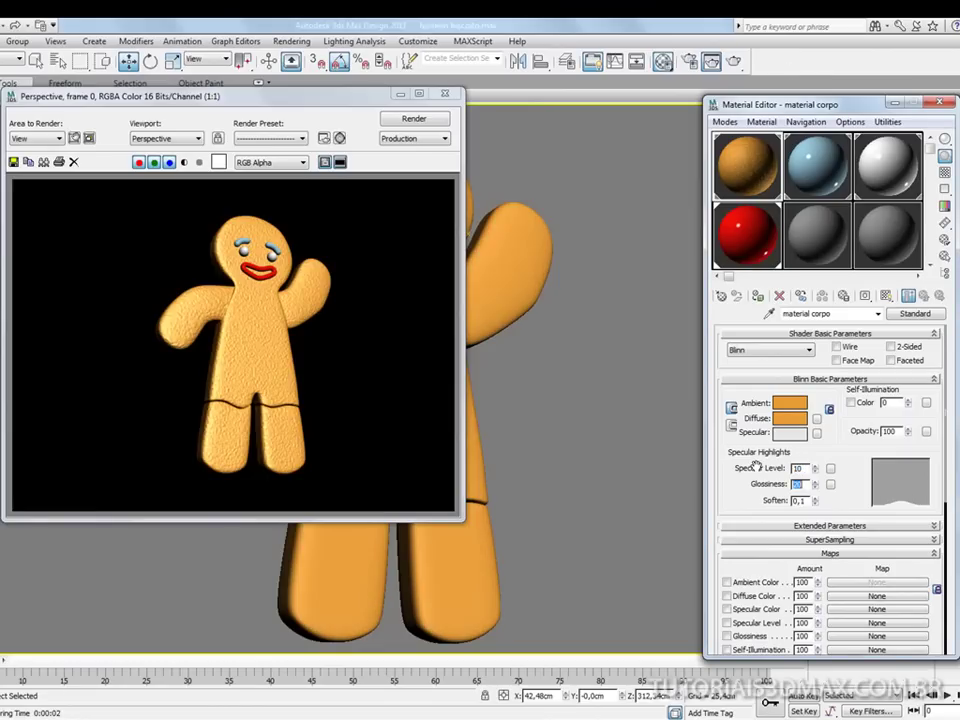
{"action": "type", "text": "5"}
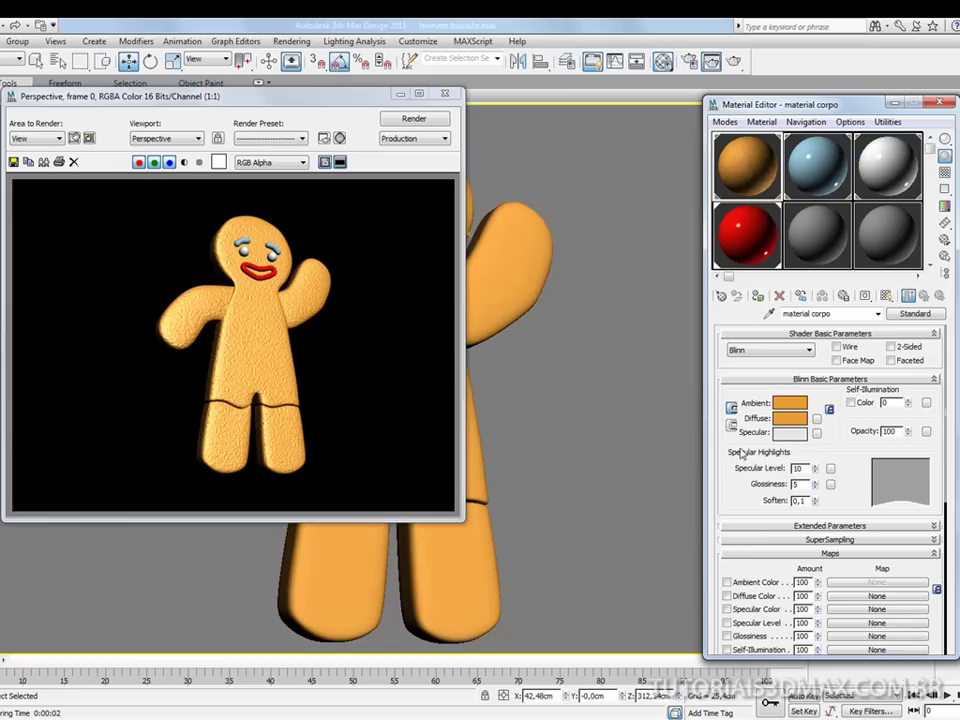
{"action": "left_click", "coordinate": [410, 120]}
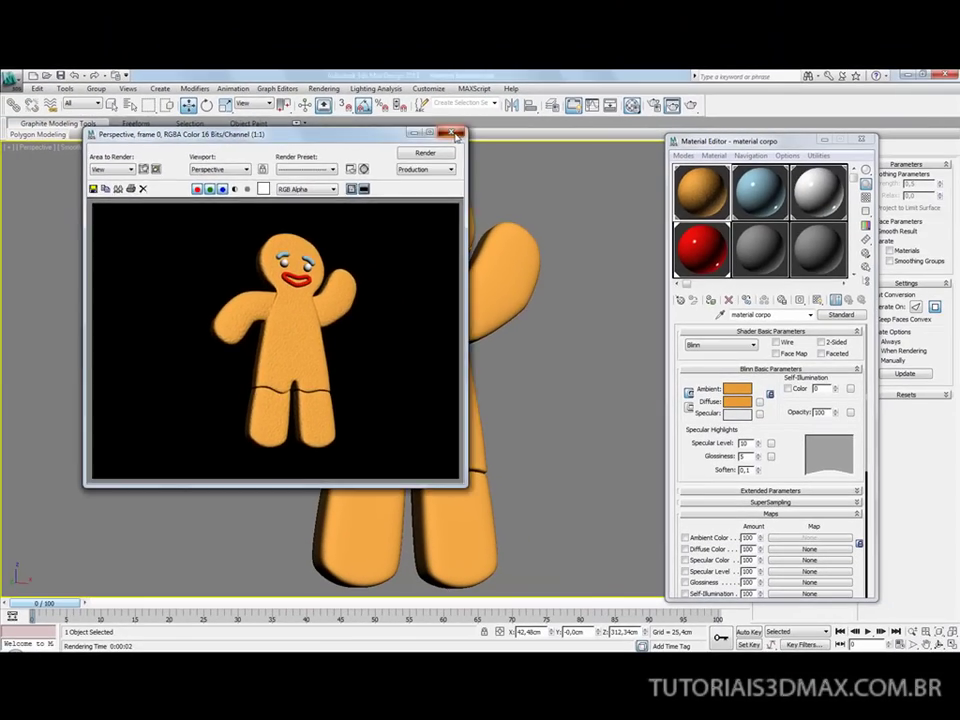
Dismiss the colour picker in Photoshop and examine the purple buttons on the reference photo before returning to 3ds Max.
{"action": "left_click", "coordinate": [879, 132]}
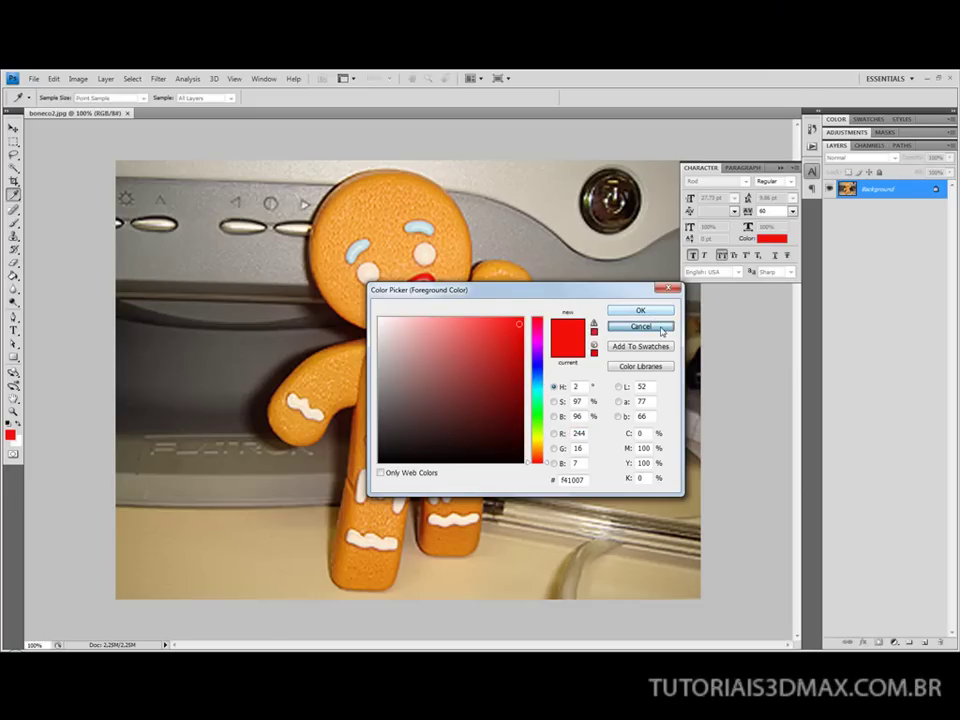
{"action": "left_click", "coordinate": [640, 326]}
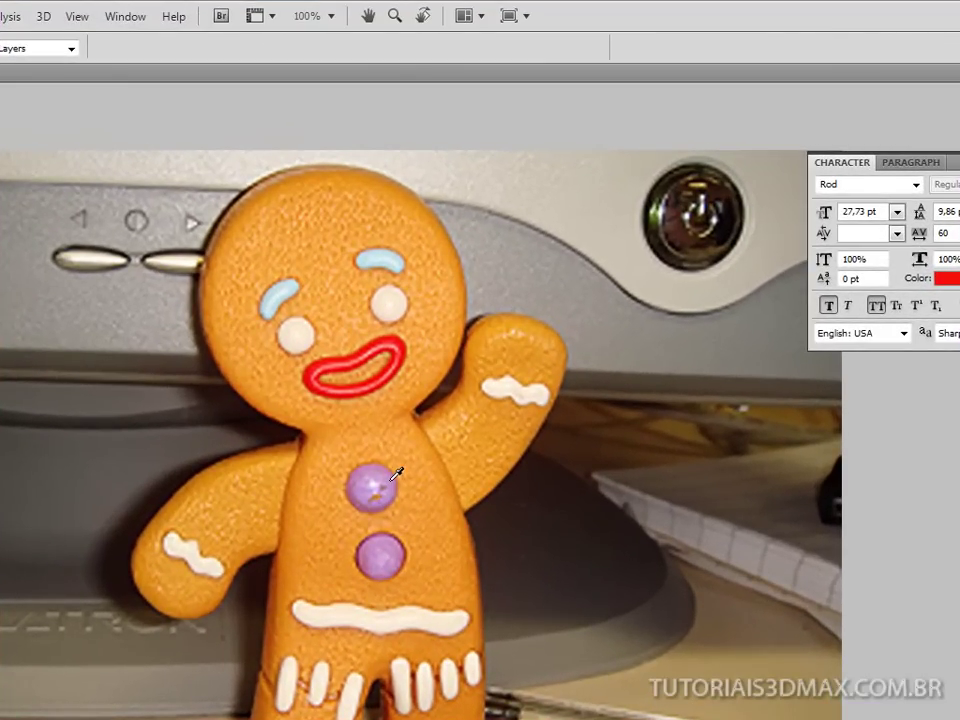
{"action": "key", "text": "alt+Tab"}
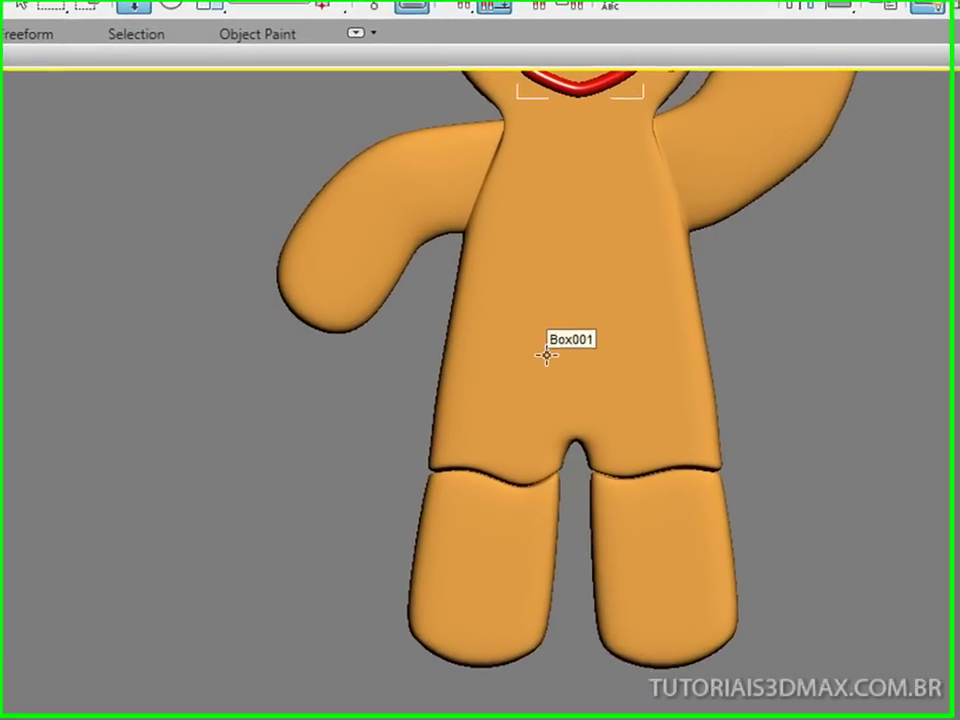
Clone one eye sphere as a single copy in the front view, placing it centred on the upper chest.
{"action": "middle_click_drag", "start_coordinate": [386, 277], "coordinate": [395, 328]}
{"action": "left_click", "coordinate": [855, 175]}
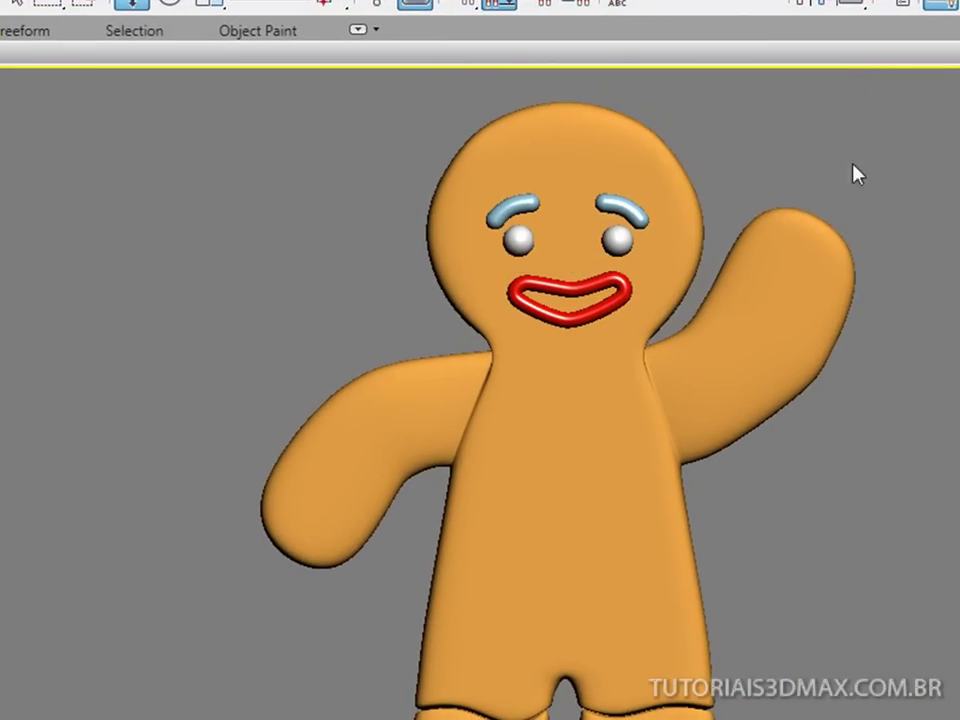
{"action": "left_click", "coordinate": [525, 236]}
{"action": "mouse_move", "coordinate": [556, 205]}
{"action": "left_mouse_down", "text": "shift"}
{"action": "mouse_move", "coordinate": [596, 306]}
{"action": "mouse_move", "coordinate": [605, 420]}
{"action": "left_mouse_up", "text": "shift"}
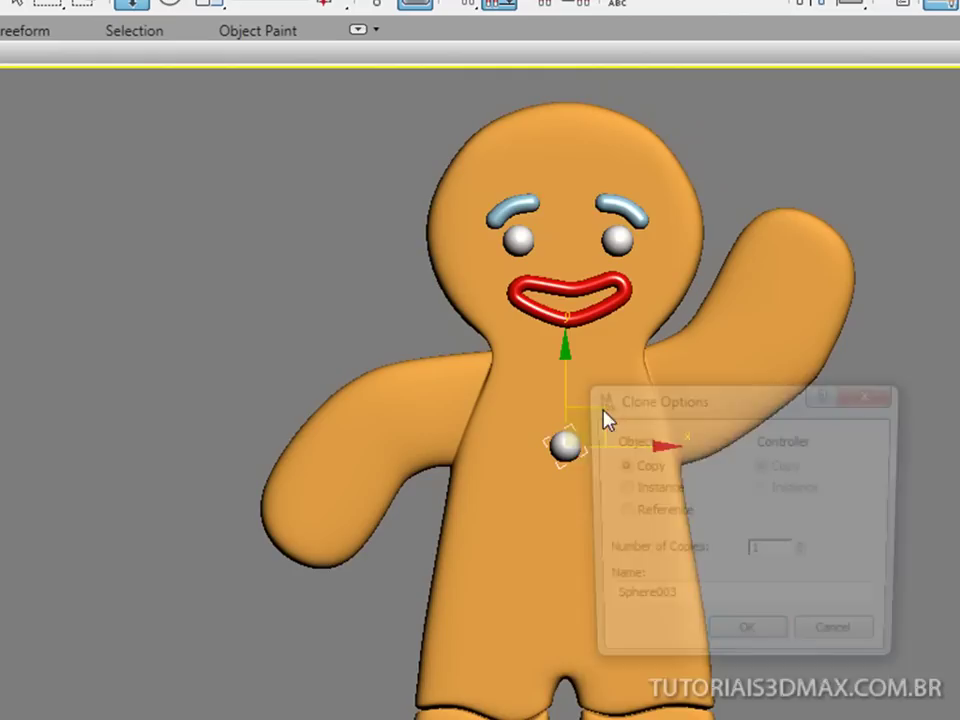
{"action": "left_click", "coordinate": [747, 642]}
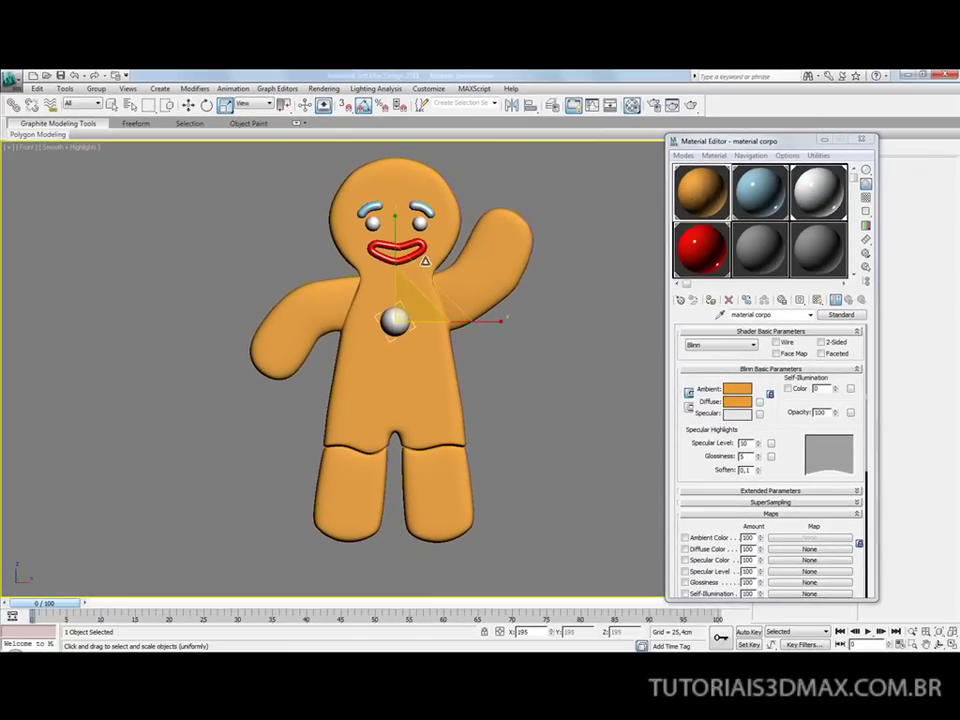
Scale the chest sphere up uniformly to about 227 percent, comparing it with the buttons in the Photoshop reference photo.
{"action": "key", "text": "alt+Tab"}
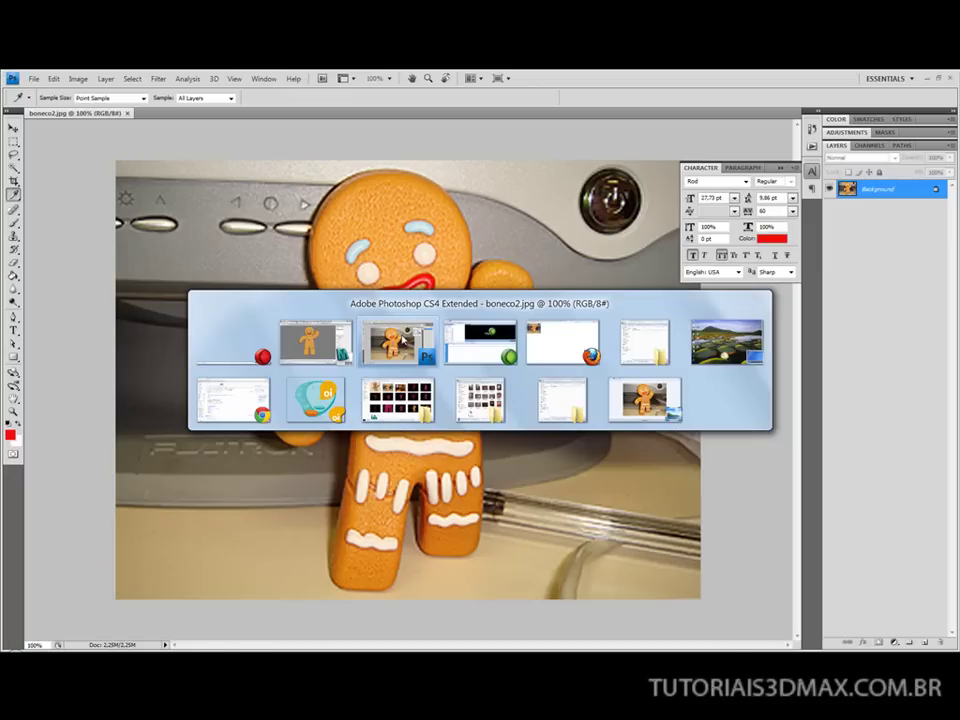
{"action": "key", "text": "alt+Tab"}
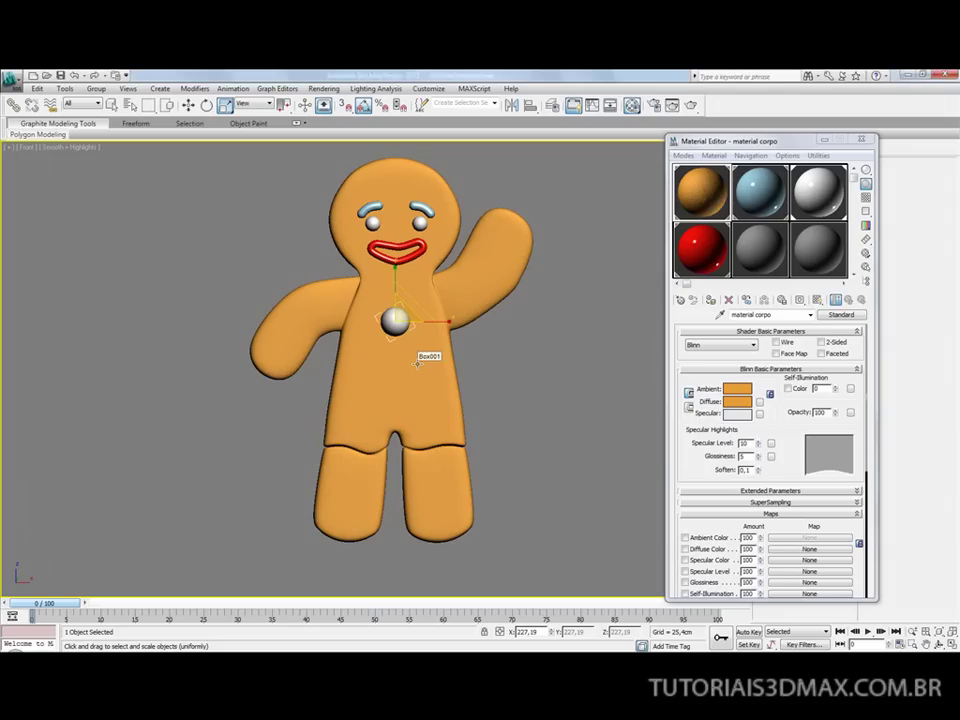
{"action": "key", "text": "alt+Tab"}
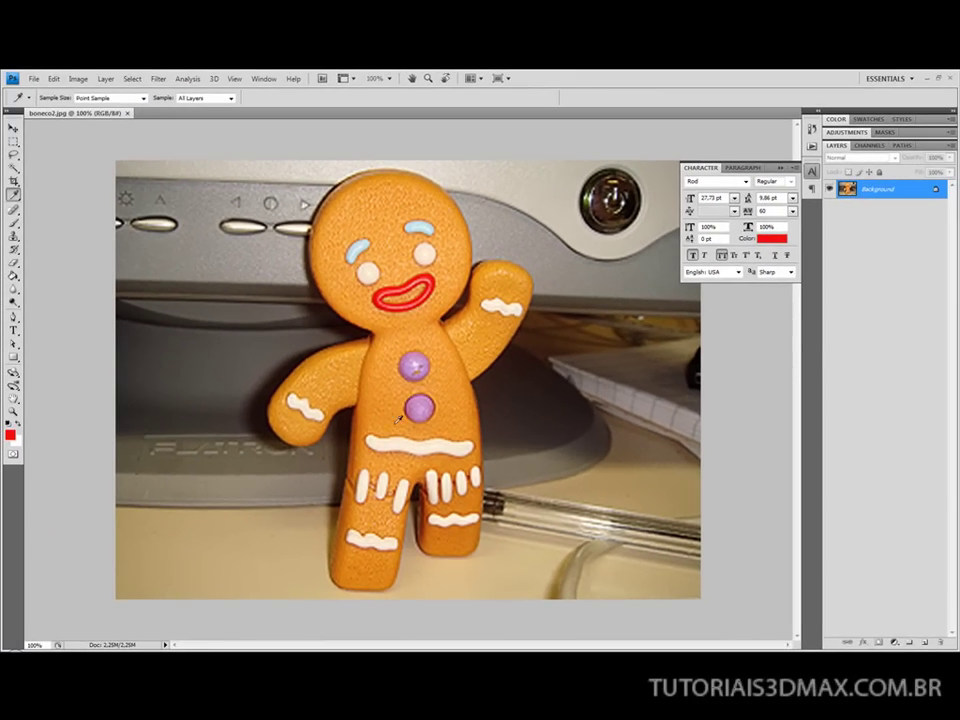
Check the button spacing on the Photoshop reference photo, and clone the chest sphere straight down as a single copy in 3ds Max.
{"action": "key", "text": "alt+Tab"}
{"action": "key", "text": "alt+Tab"}
{"action": "key", "text": "alt+Tab"}
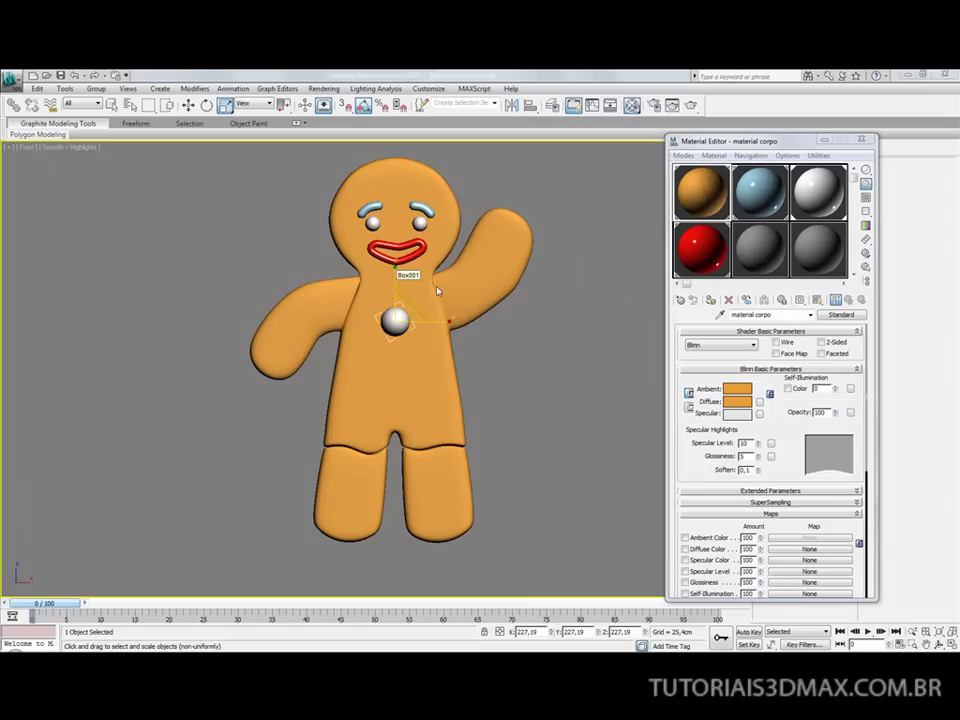
{"action": "key", "text": "alt+Tab"}
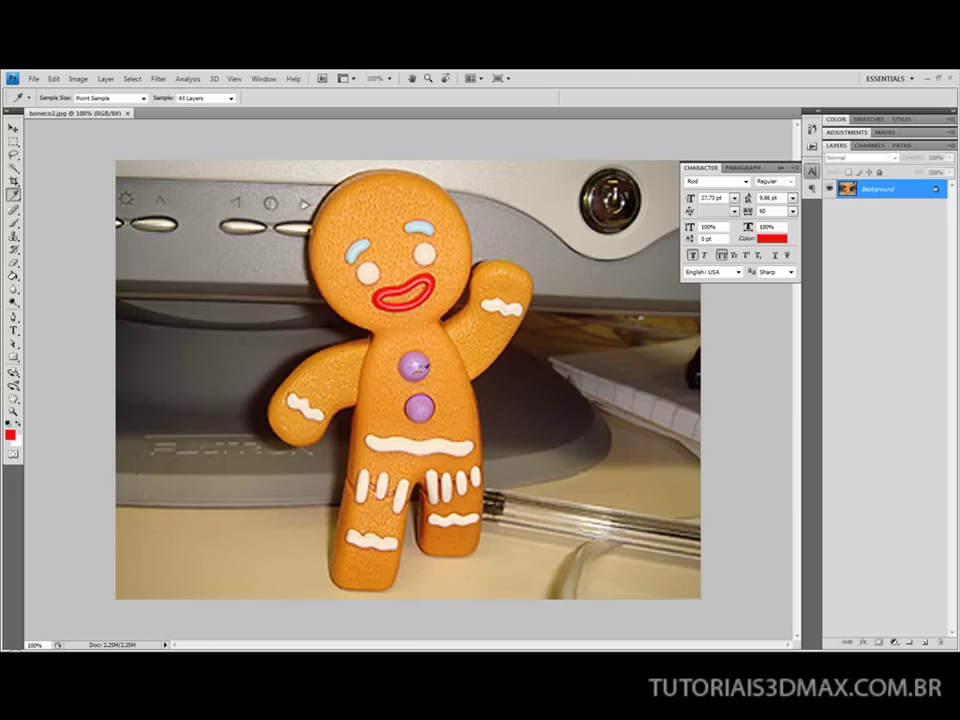
{"action": "key", "text": "alt+Tab"}
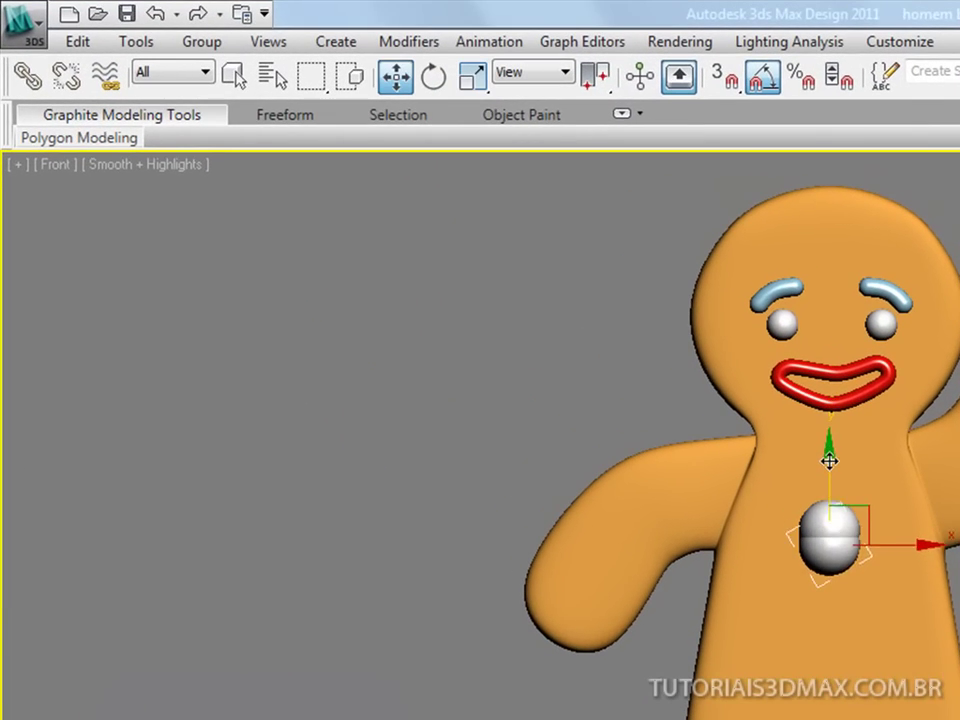
{"action": "left_click_drag", "start_coordinate": [394, 288], "coordinate": [393, 322], "text": "shift"}
{"action": "left_click_drag", "start_coordinate": [824, 532], "coordinate": [824, 566], "text": "shift"}
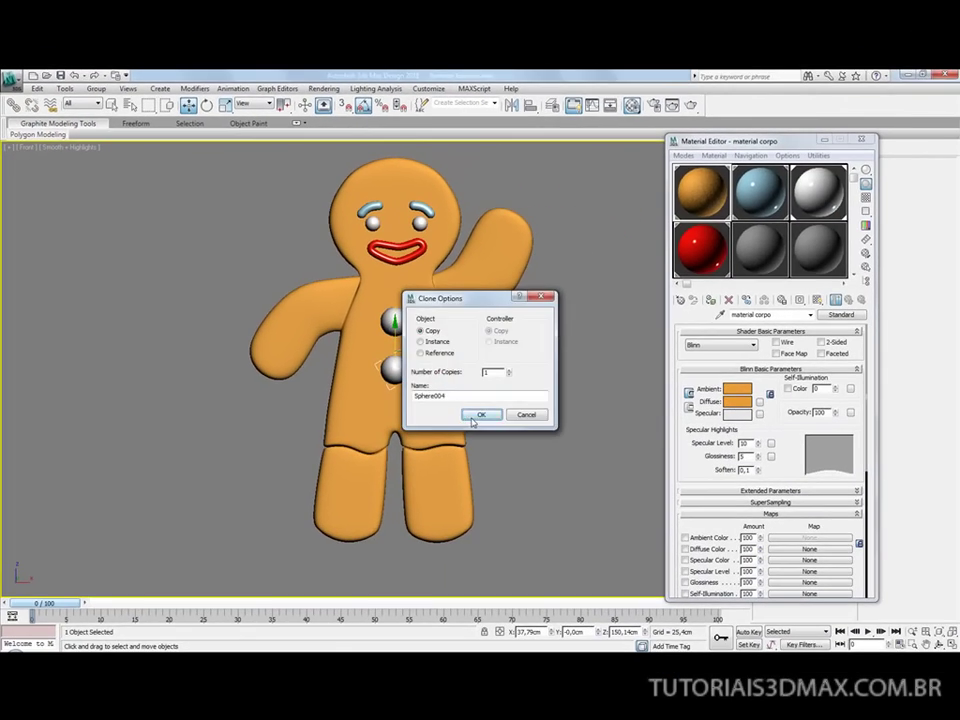
{"action": "left_click", "coordinate": [476, 416]}
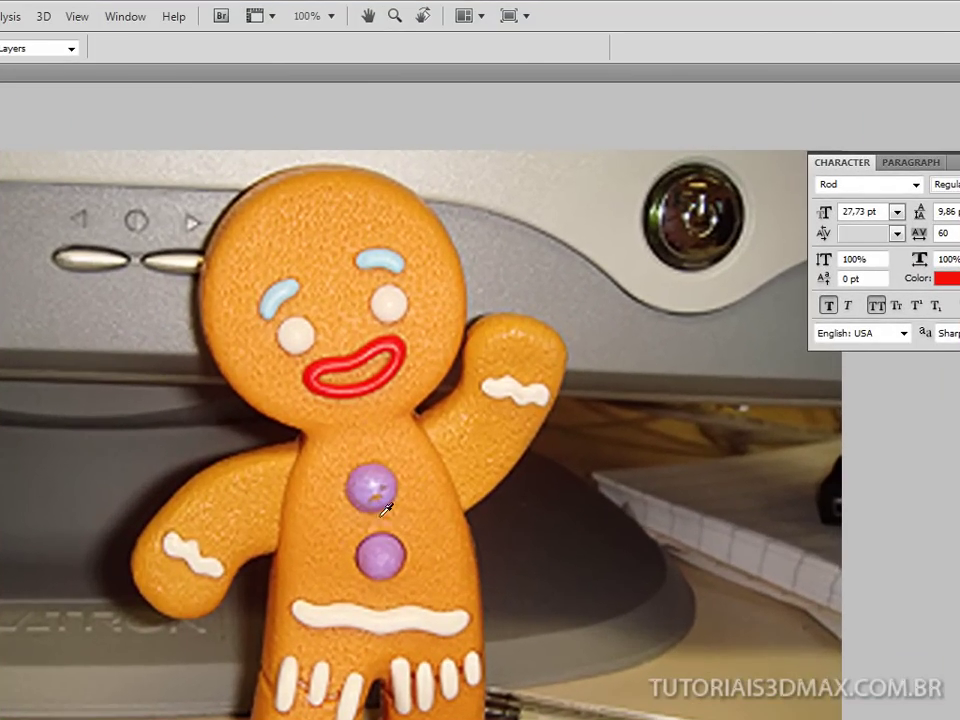
Try to rescale the lower chest sphere uniformly after comparing it with the reference photo.
{"action": "key", "text": "alt+Tab"}
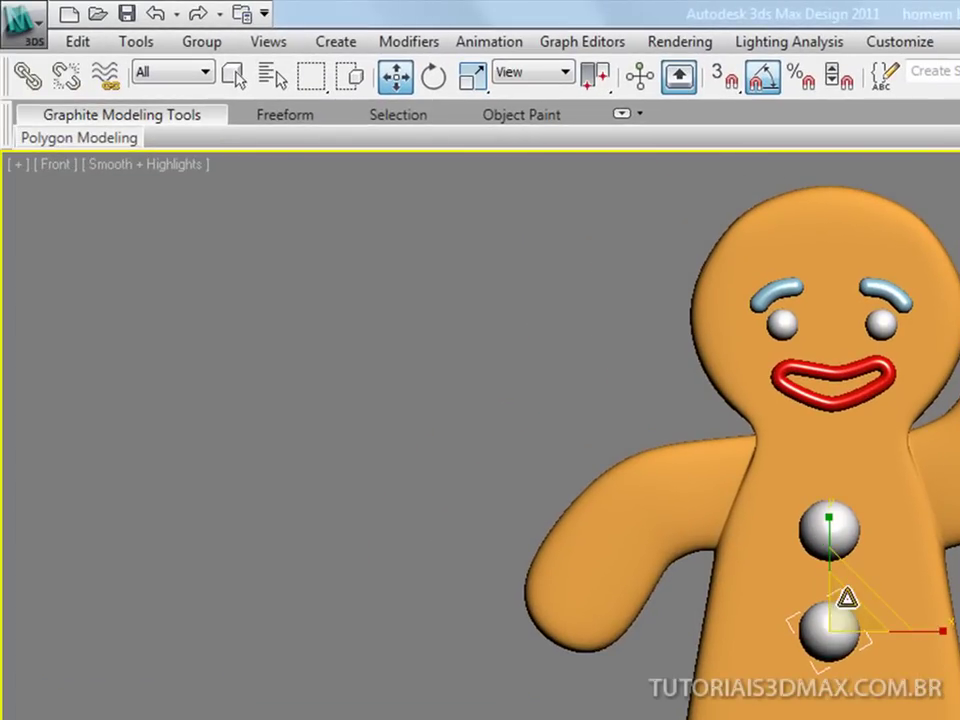
{"action": "key", "text": "r"}
{"action": "left_click_drag", "start_coordinate": [847, 597], "coordinate": [854, 557]}
{"action": "left_click", "coordinate": [840, 532]}
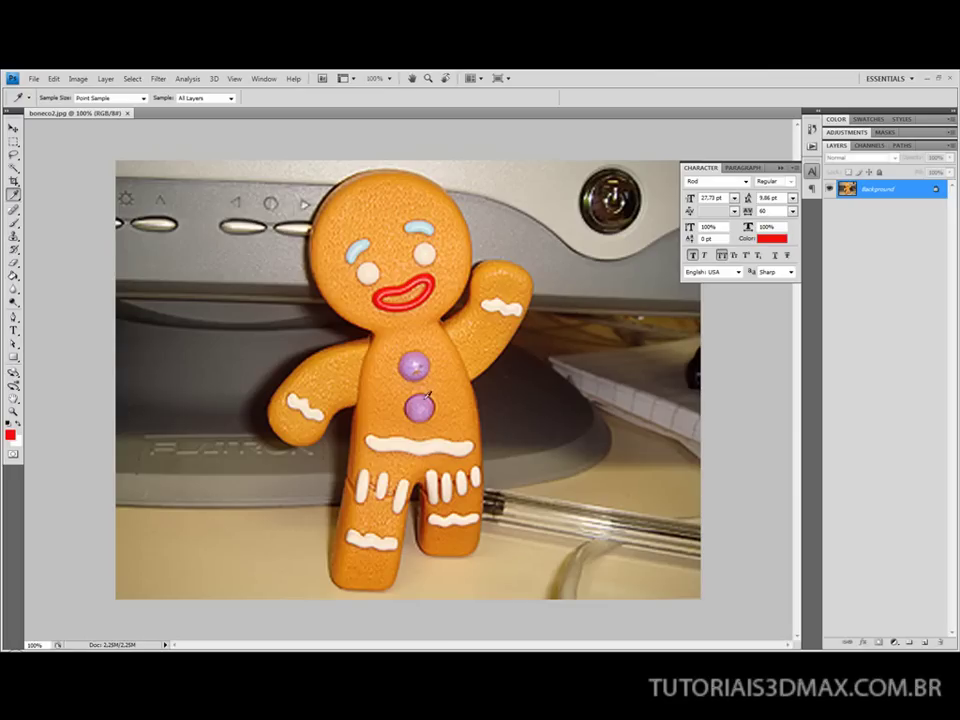
In Photoshop, sample the purple of the lower button on the reference photo and display the foreground colour's RGB values.
{"action": "left_click", "coordinate": [426, 398]}
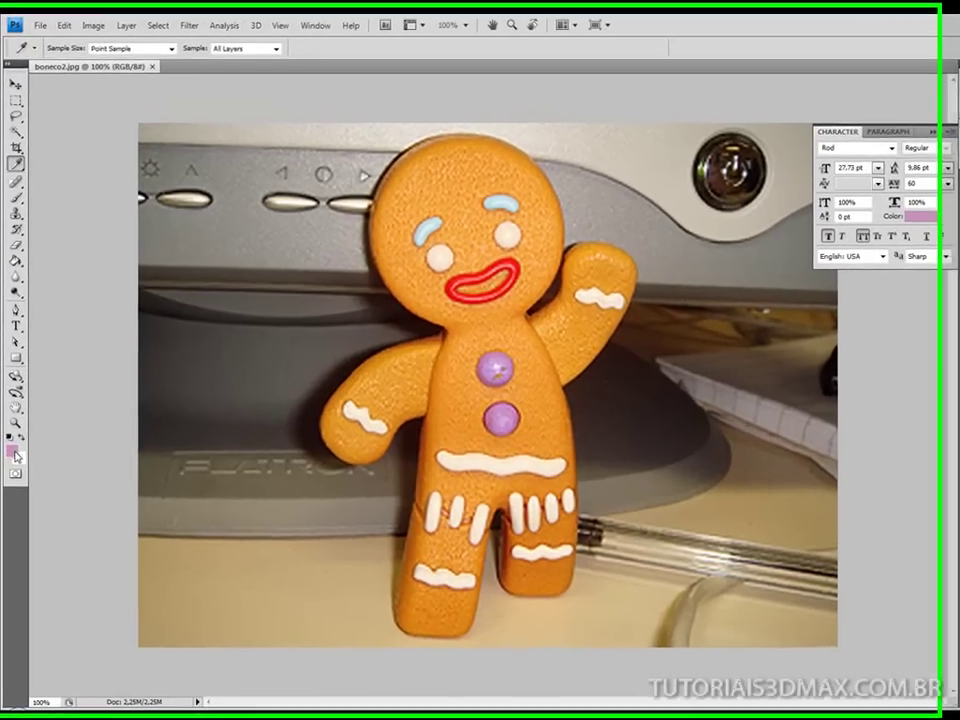
{"action": "left_click", "coordinate": [10, 434]}
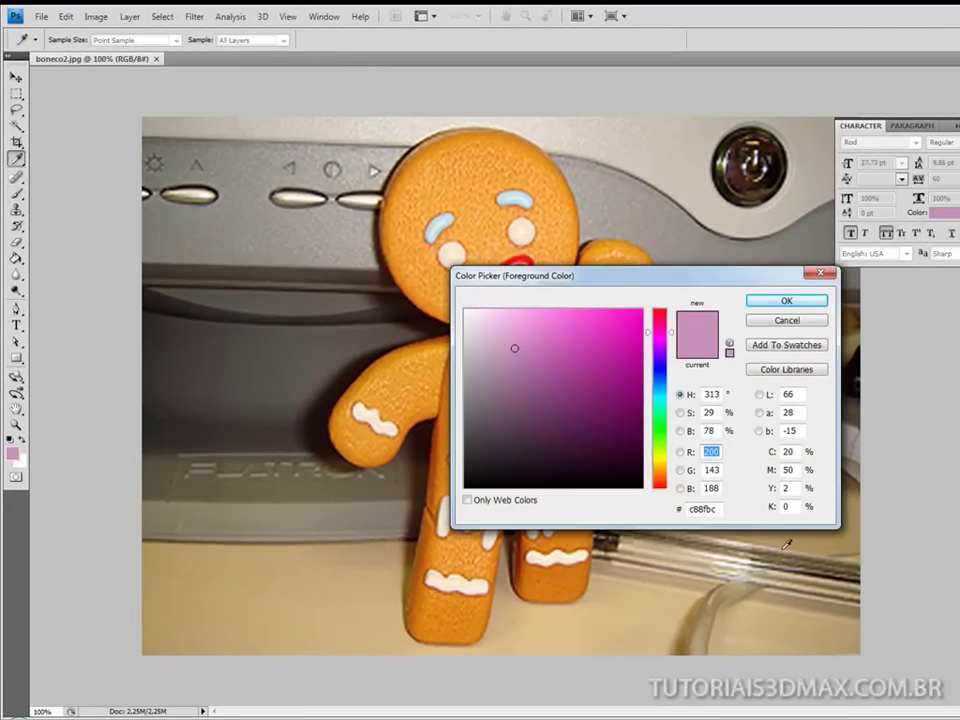
Back in 3ds Max, set the ambient and diffuse colour of the first unused grey material to RGB 200, 143, 188.
{"action": "key", "text": "alt+Tab"}
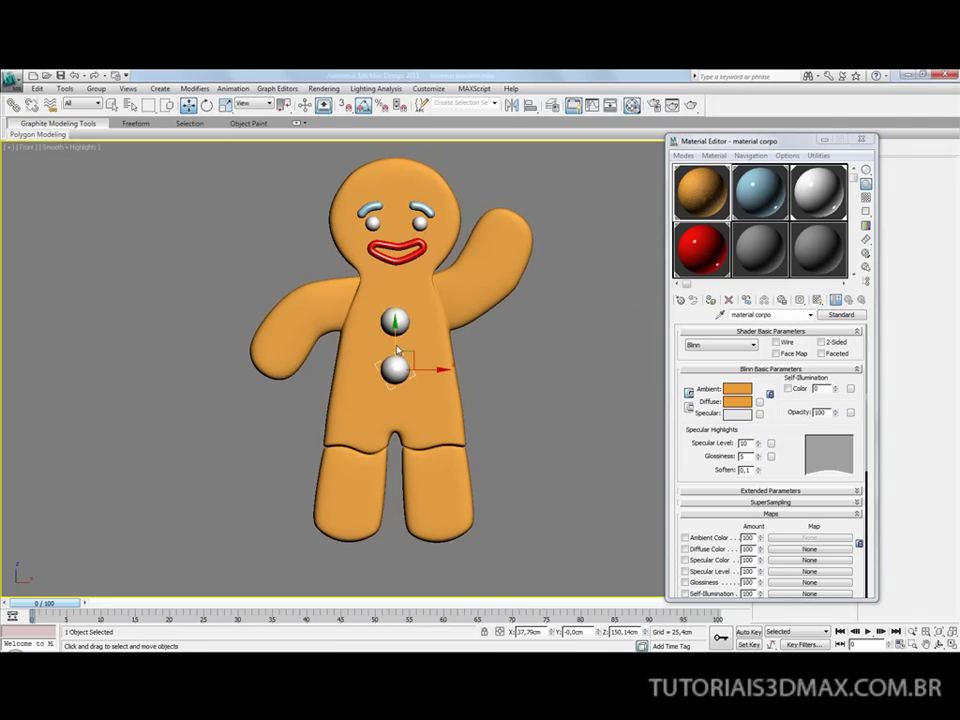
{"action": "left_click", "coordinate": [758, 245]}
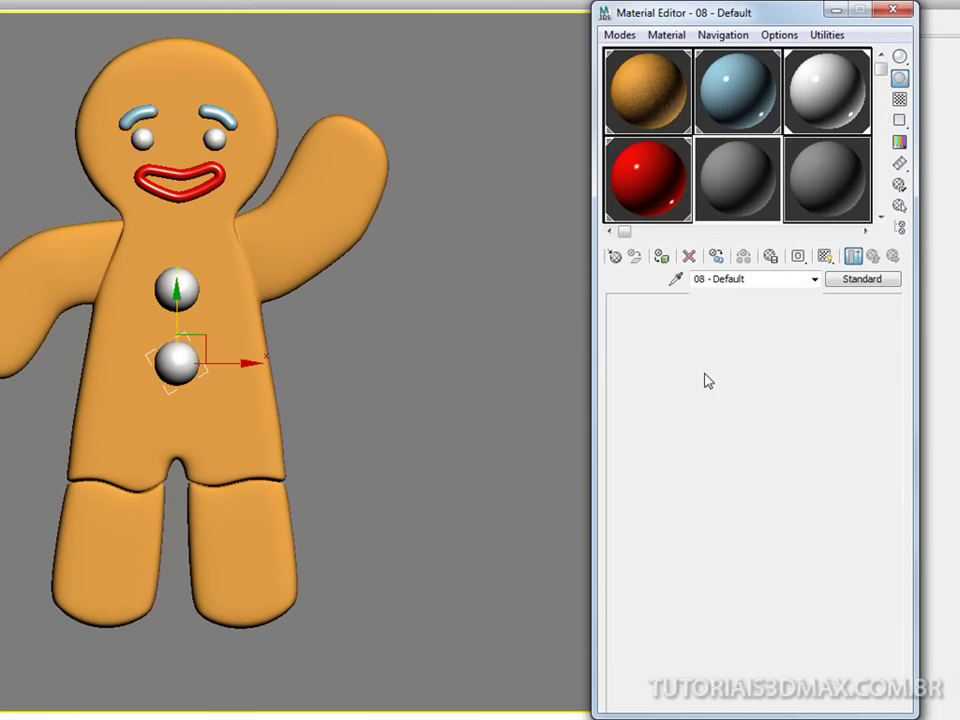
{"action": "left_click", "coordinate": [702, 392]}
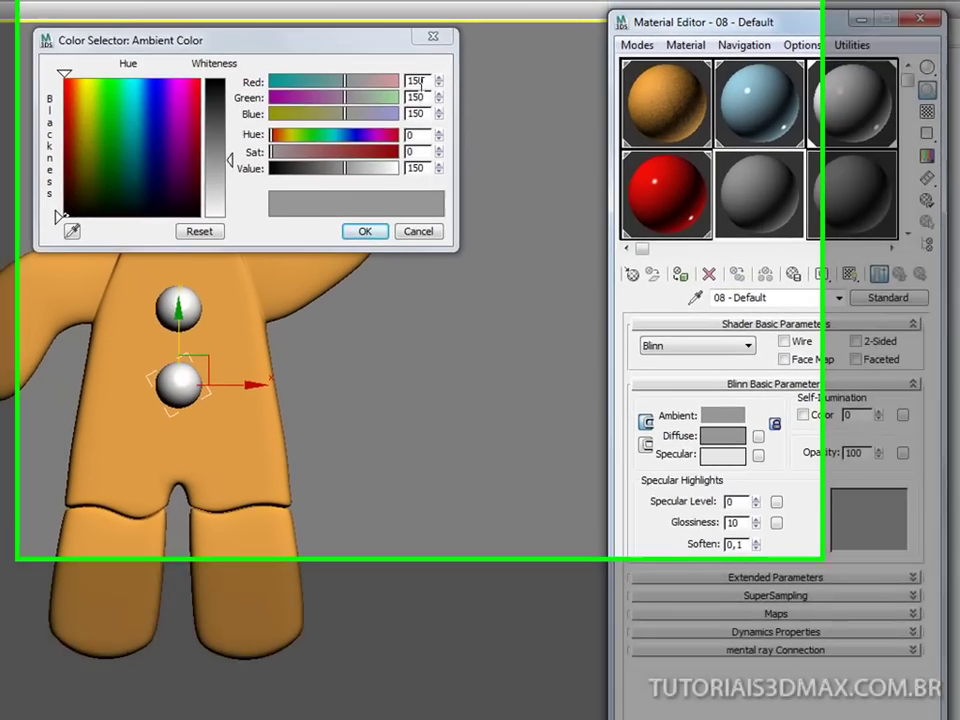
{"action": "double_click", "coordinate": [408, 69]}
{"action": "type", "text": "200"}
{"action": "key", "text": "Tab"}
{"action": "type", "text": "1"}
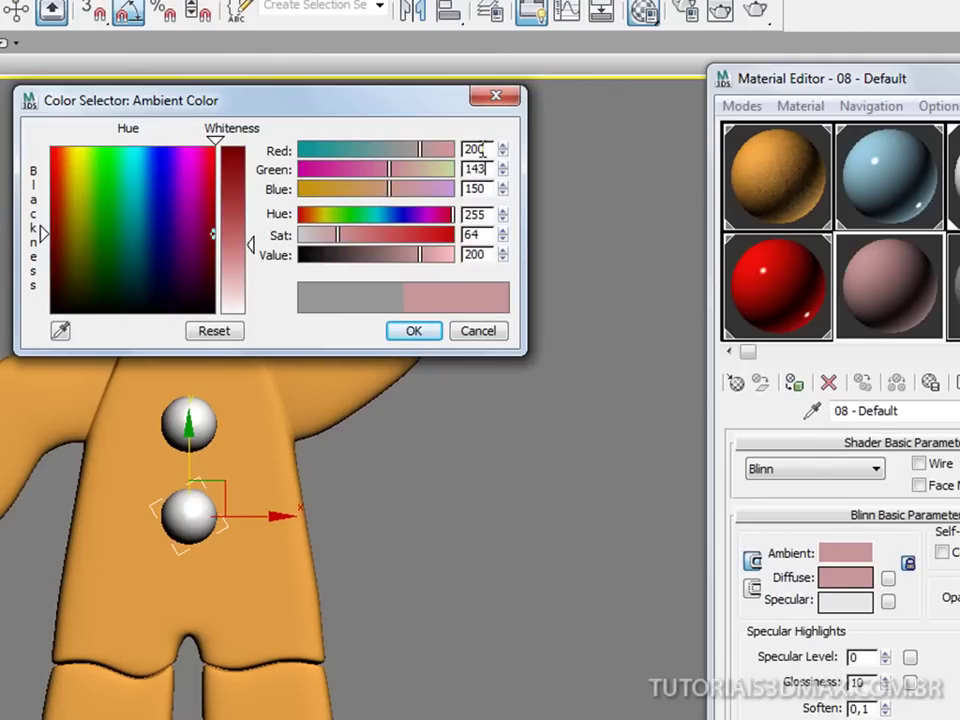
{"action": "type", "text": "43"}
{"action": "key", "text": "Tab"}
{"action": "key", "text": "Tab"}
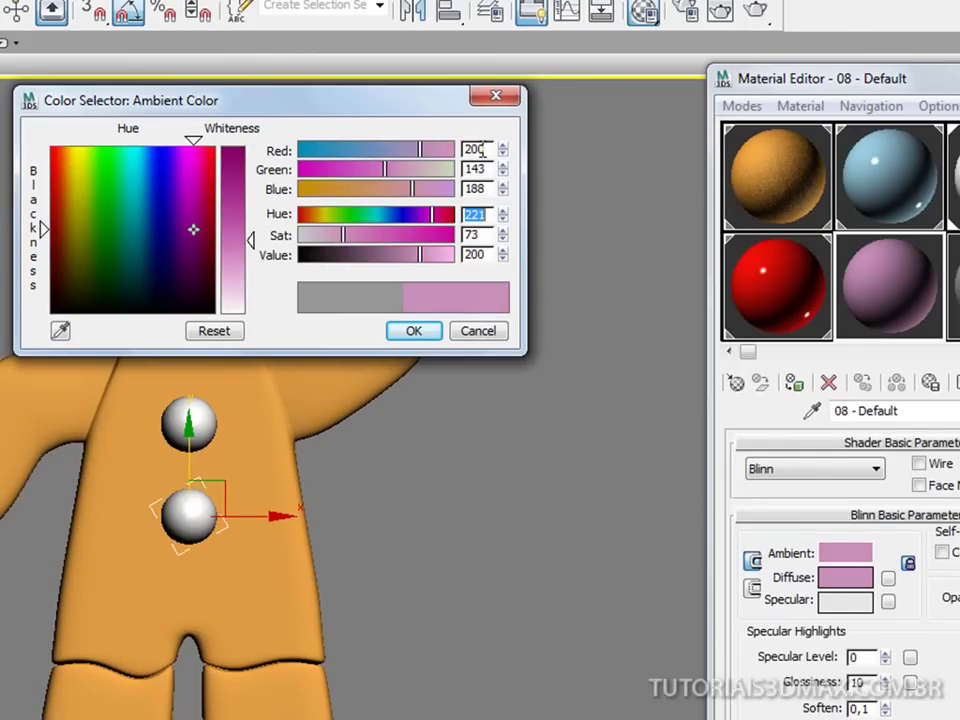
{"action": "left_click", "coordinate": [413, 330]}
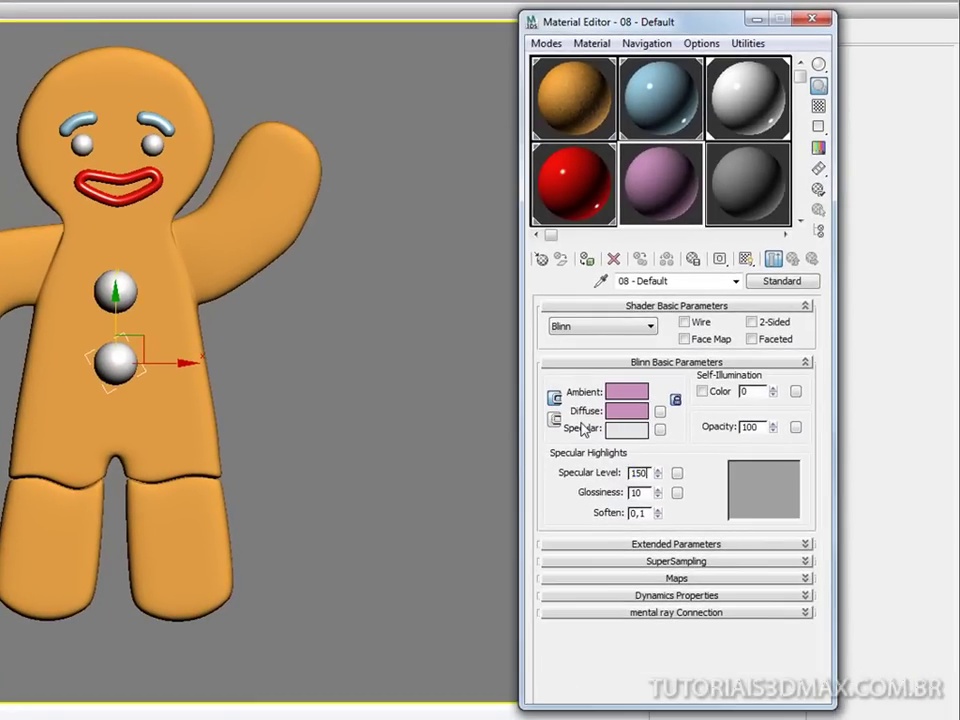
Set the purple material's specular level to 150 and glossiness to 75, and assign it to both chest spheres.
{"action": "key", "text": "Return"}
{"action": "type", "text": "75"}
{"action": "key", "text": "Return"}
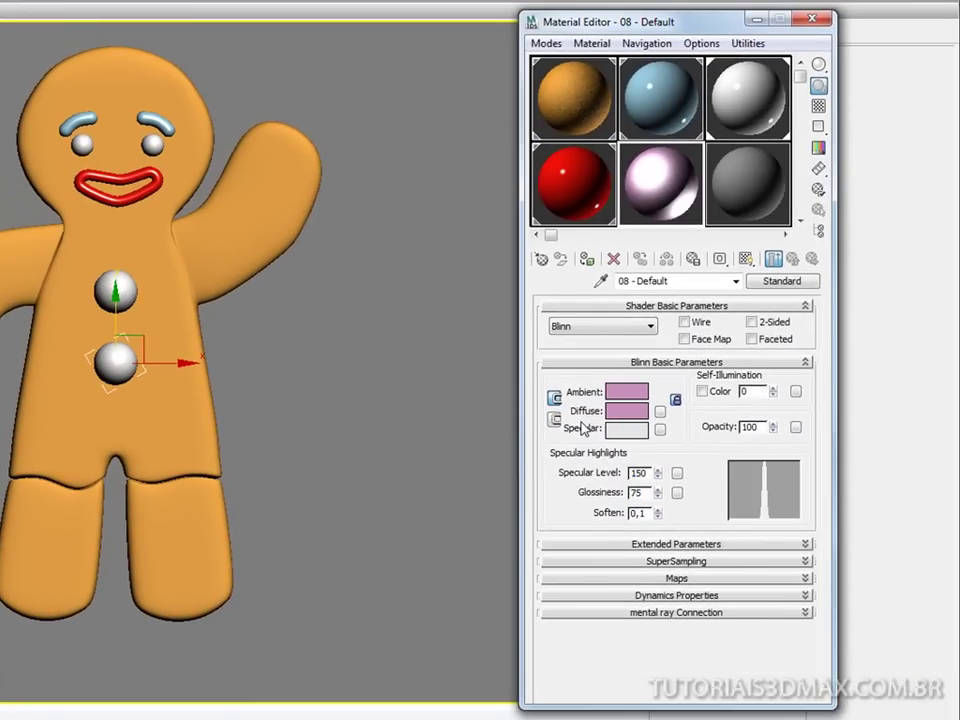
{"action": "left_click_drag", "start_coordinate": [478, 218], "coordinate": [125, 290]}
{"action": "left_click_drag", "start_coordinate": [655, 195], "coordinate": [115, 362]}
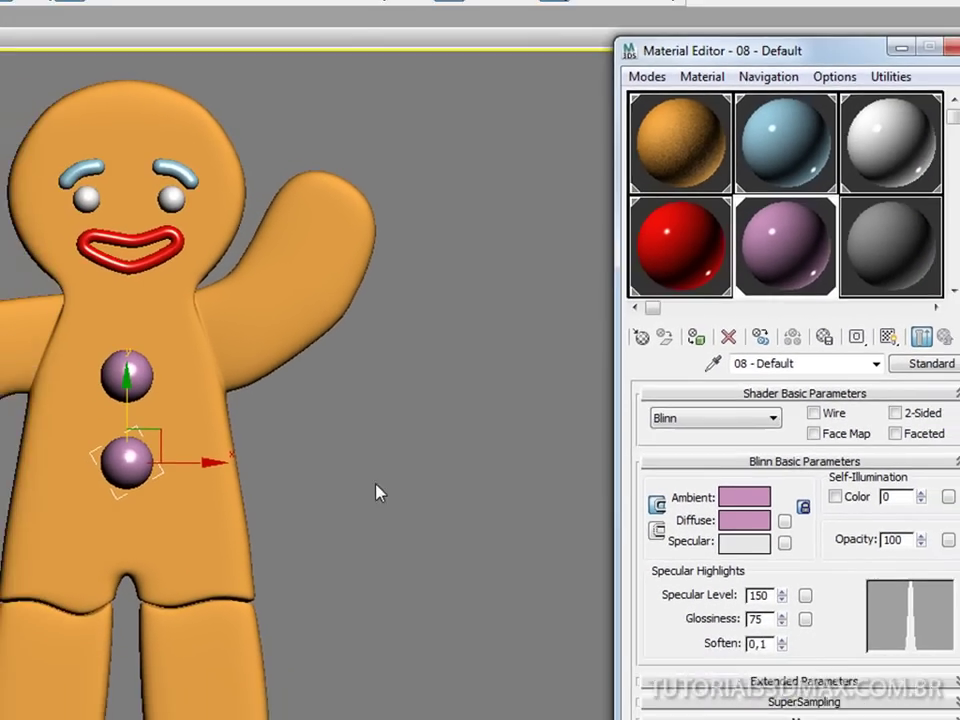
Cancel the colour picker in Photoshop, and close the Material Editor in 3ds Max.
{"action": "key", "text": "alt+Tab"}
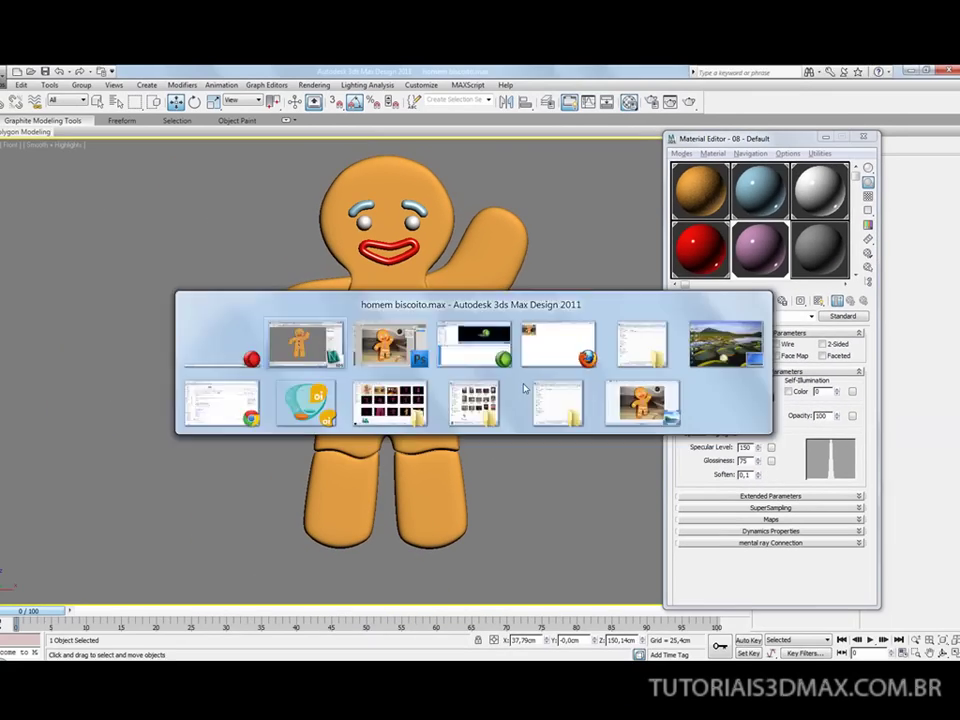
{"action": "key", "text": "alt+Tab"}
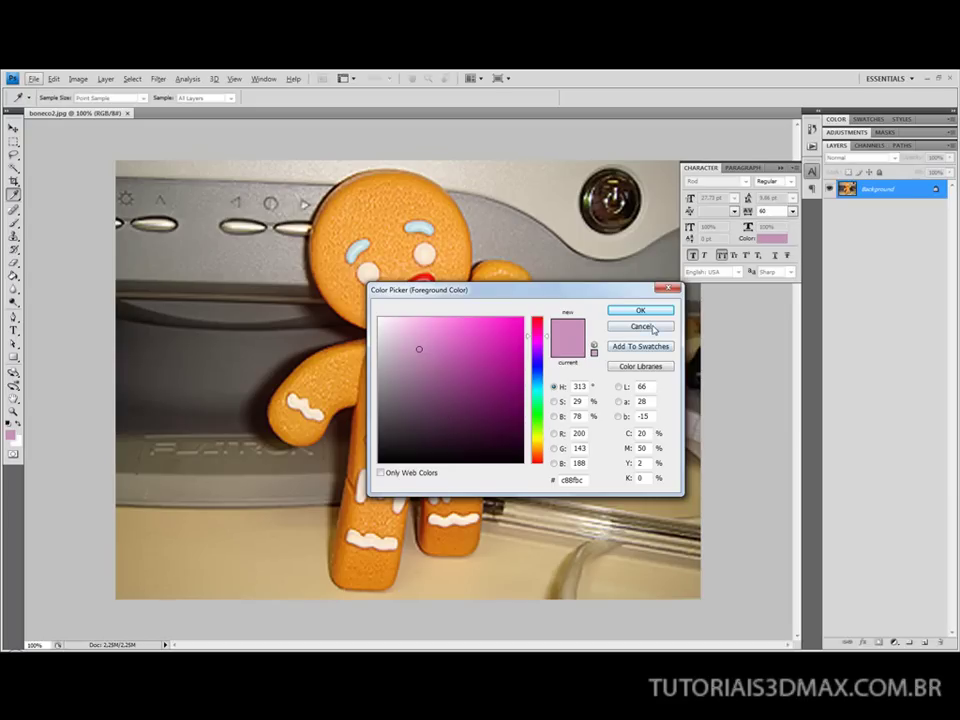
{"action": "left_click", "coordinate": [650, 327]}
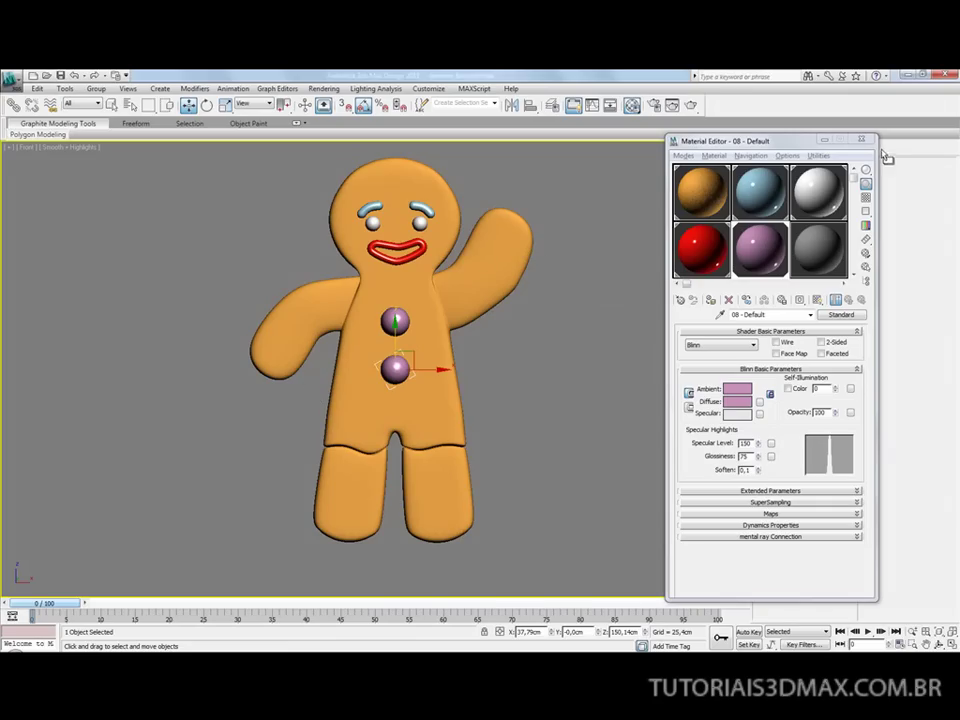
{"action": "left_click", "coordinate": [861, 139]}
Draw an open zigzag spline of five corner points across the hand of the lowered arm in the front view.
{"action": "left_click", "coordinate": [760, 147]}
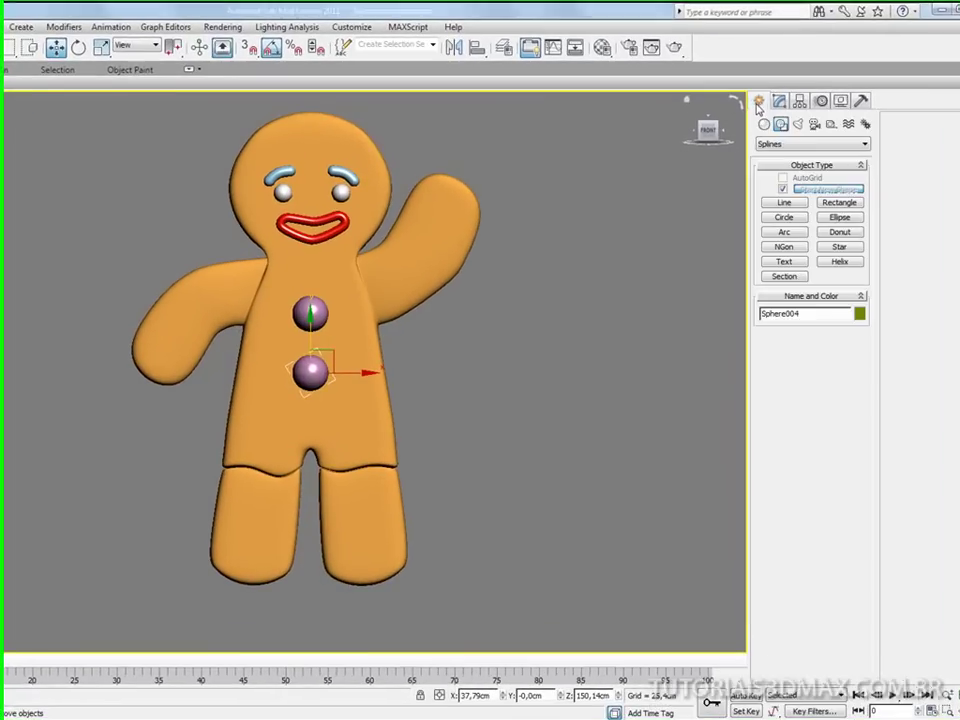
{"action": "left_click", "coordinate": [788, 203]}
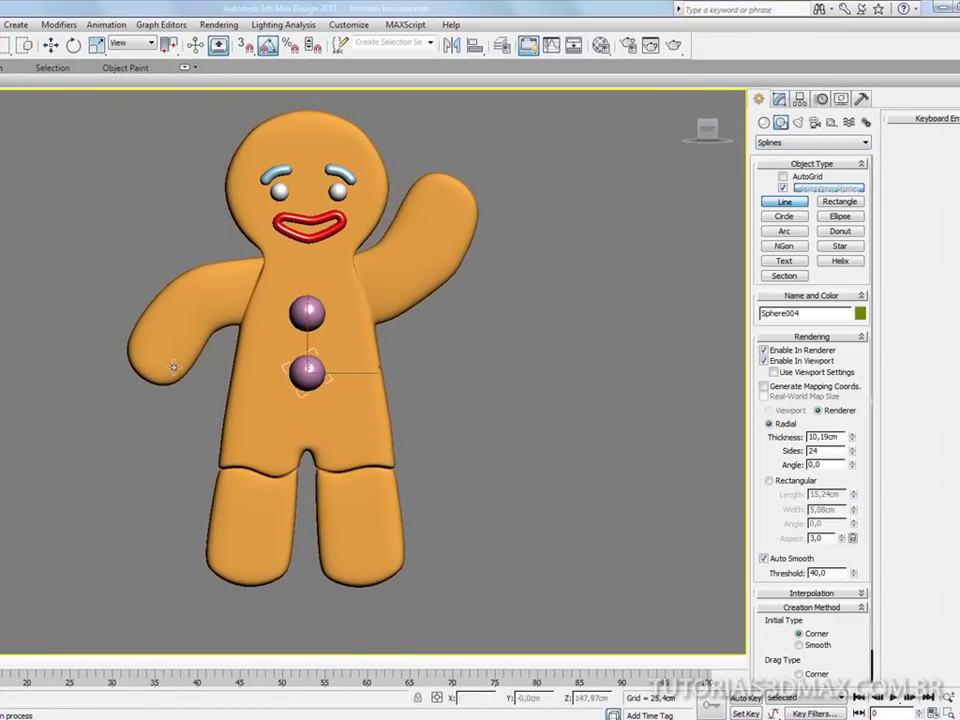
{"action": "scroll", "coordinate": [140, 334], "scroll_direction": "up", "scroll_amount": 2}
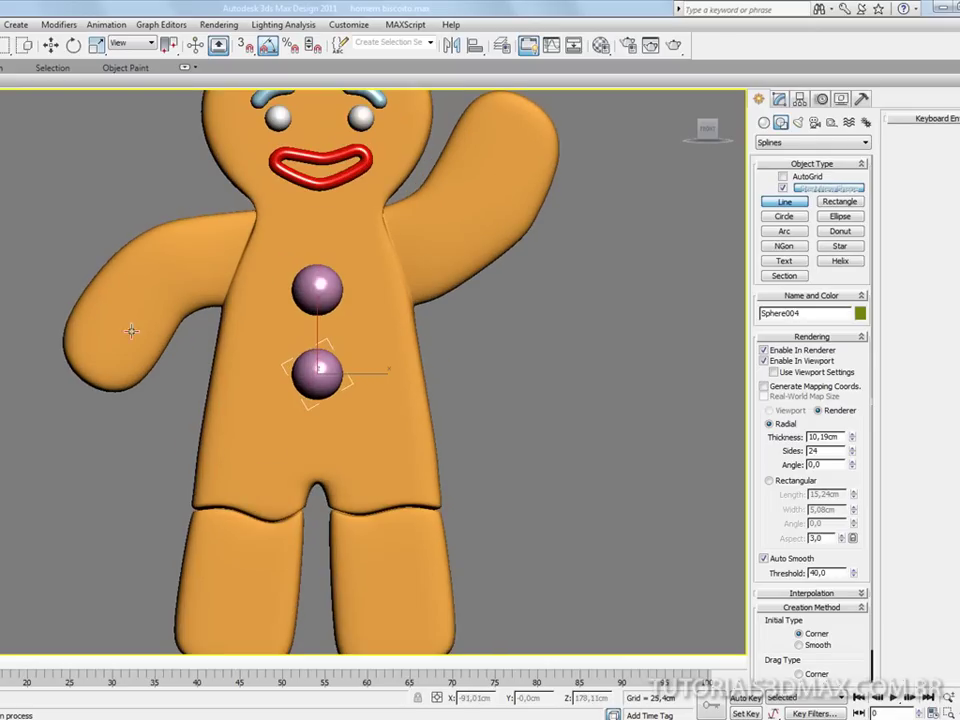
{"action": "left_click", "coordinate": [85, 326]}
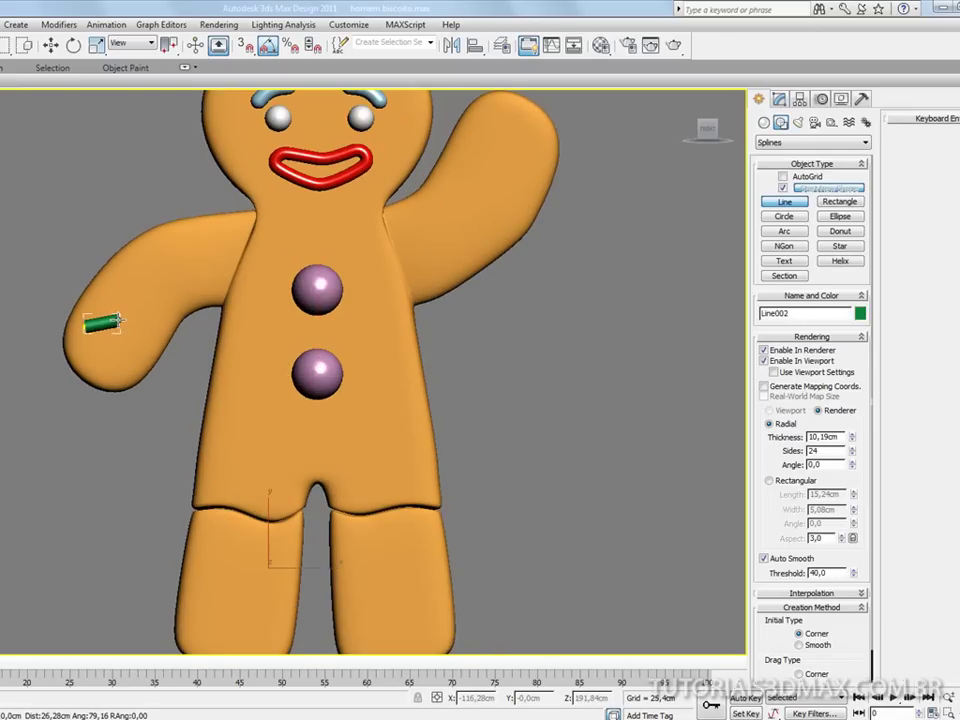
{"action": "right_click", "coordinate": [47, 231]}
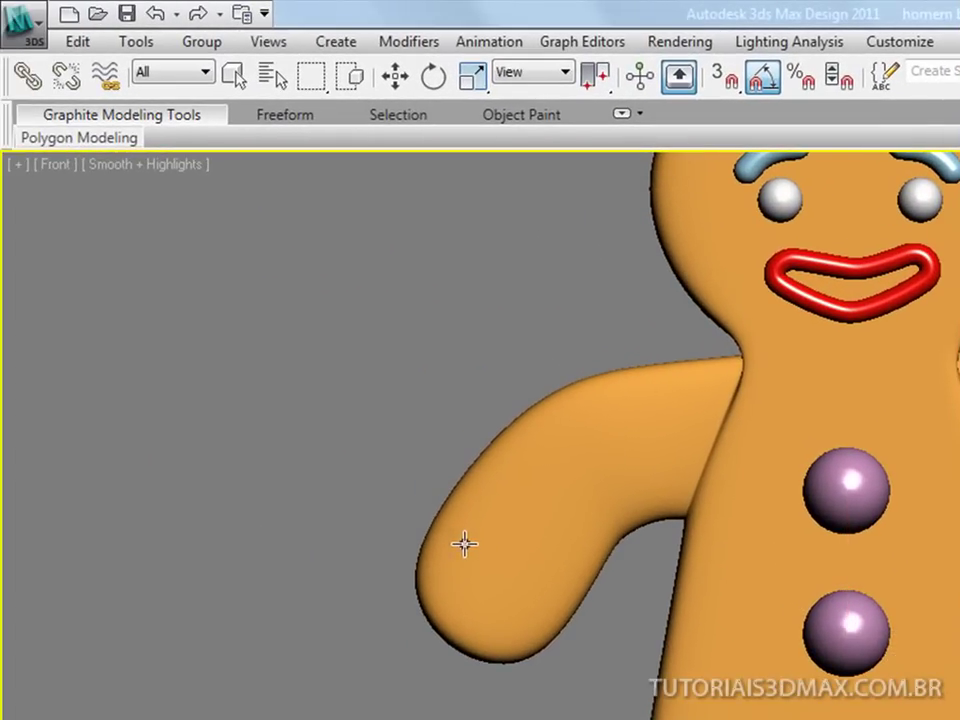
{"action": "left_click", "coordinate": [381, 520]}
{"action": "left_click", "coordinate": [505, 537]}
{"action": "left_click", "coordinate": [510, 566]}
{"action": "left_click", "coordinate": [549, 561]}
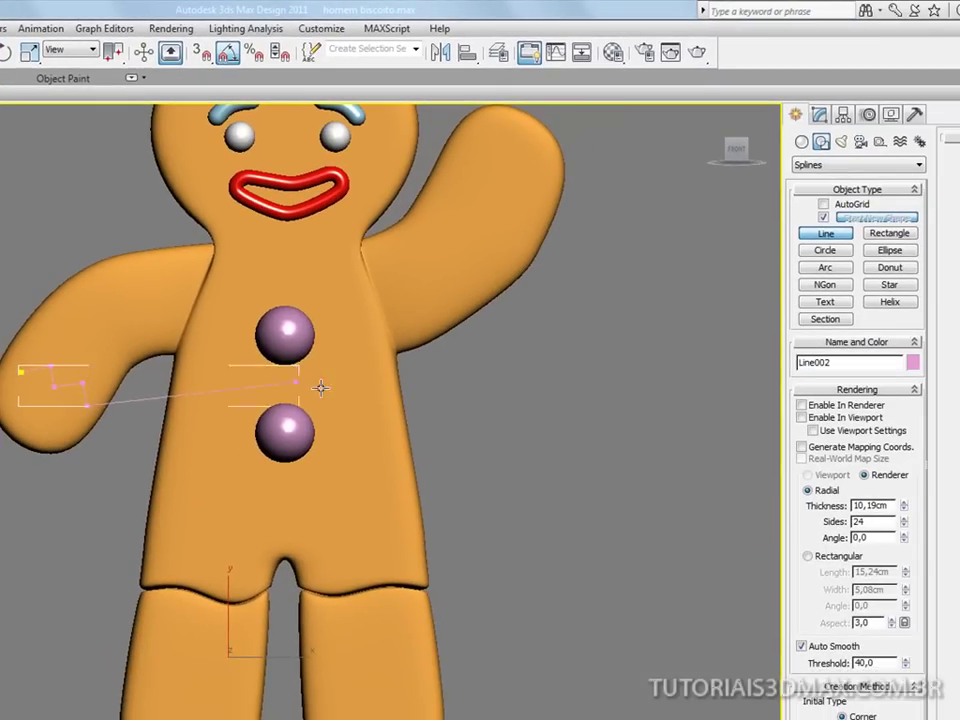
{"action": "right_click", "coordinate": [815, 490]}
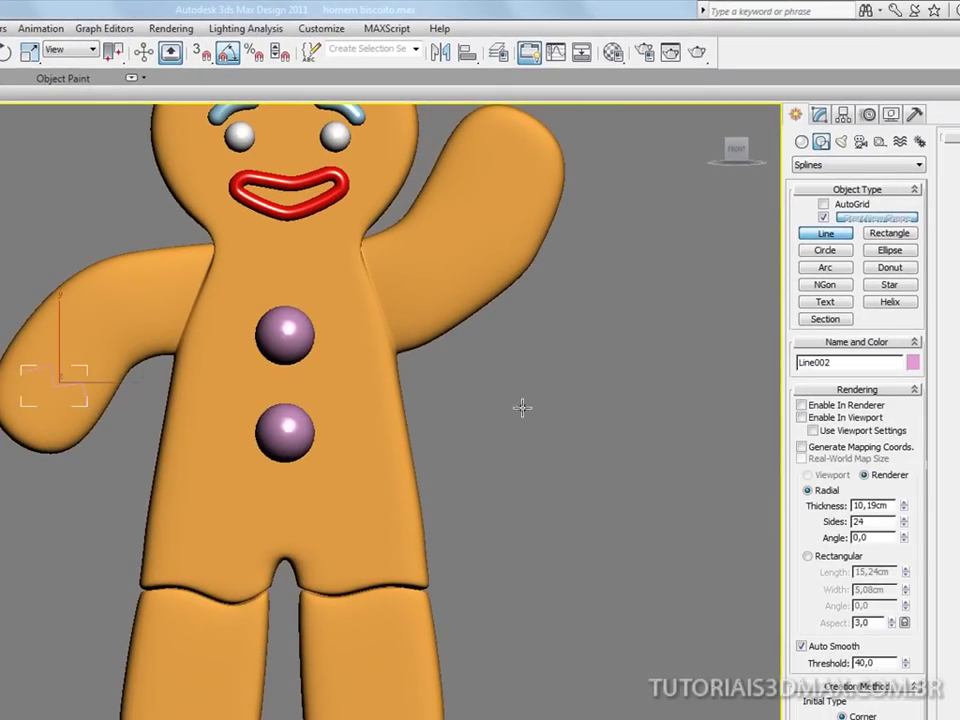
Enable the zigzag spline in the renderer and viewport, keeping a radial cross-section after trying the rectangular one.
{"action": "left_click", "coordinate": [802, 418]}
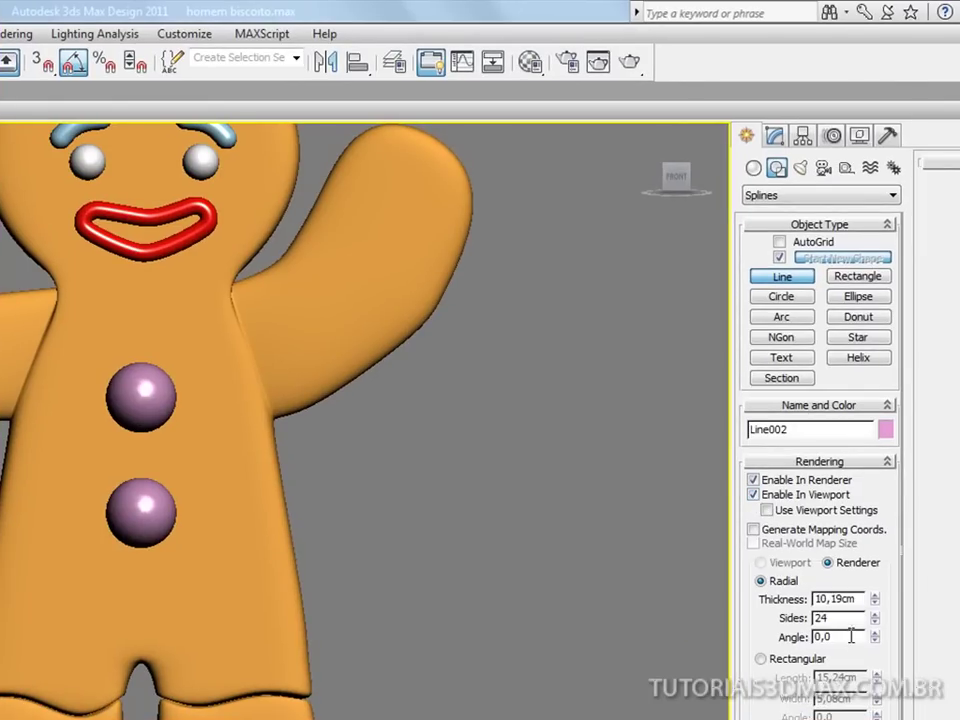
{"action": "left_click", "coordinate": [761, 660]}
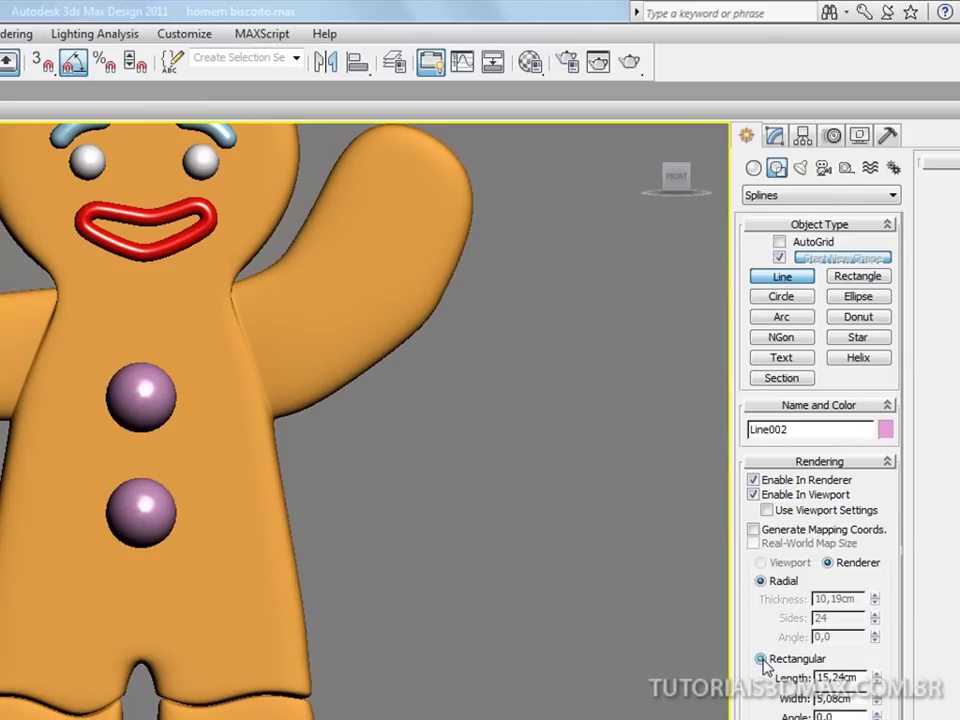
{"action": "left_click", "coordinate": [760, 581]}
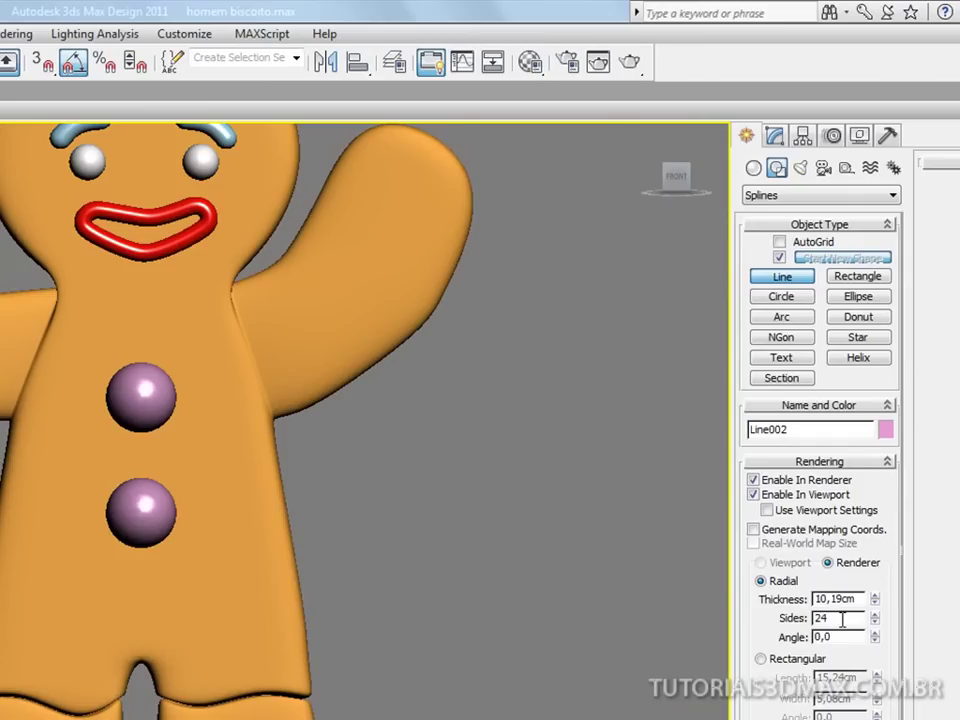
Apply a MeshSmooth modifier to the zigzag spline and adjust its iterations, comparing the stripe with the Photoshop reference photo.
{"action": "left_click", "coordinate": [774, 135]}
{"action": "left_click", "coordinate": [792, 188]}
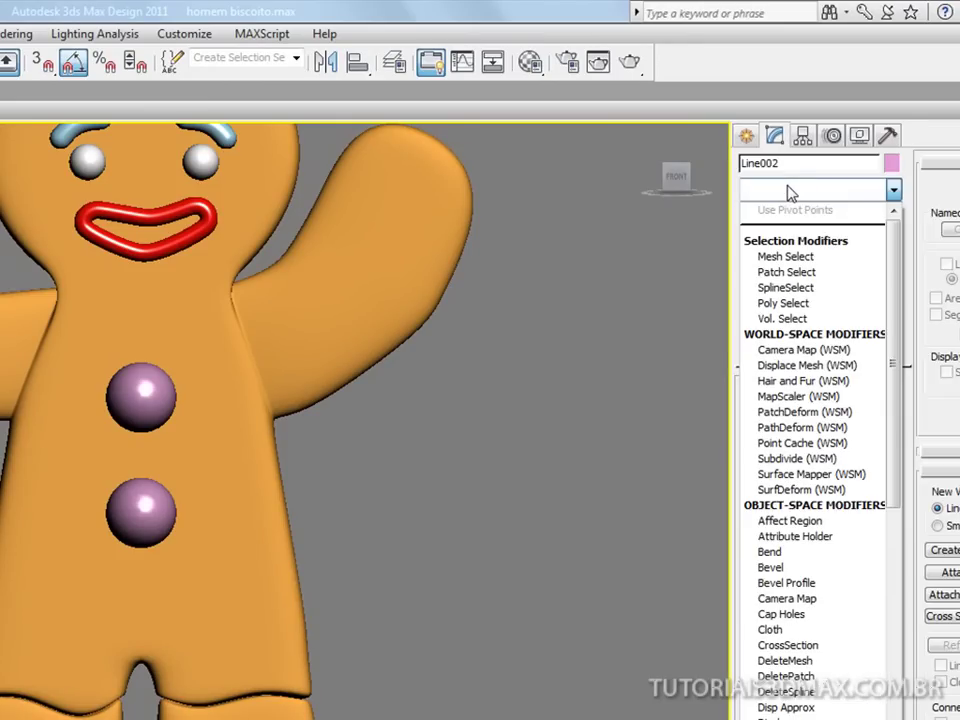
{"action": "scroll", "coordinate": [790, 191], "scroll_direction": "down", "scroll_amount": 2}
{"action": "scroll", "coordinate": [792, 195], "scroll_direction": "down", "scroll_amount": 10}
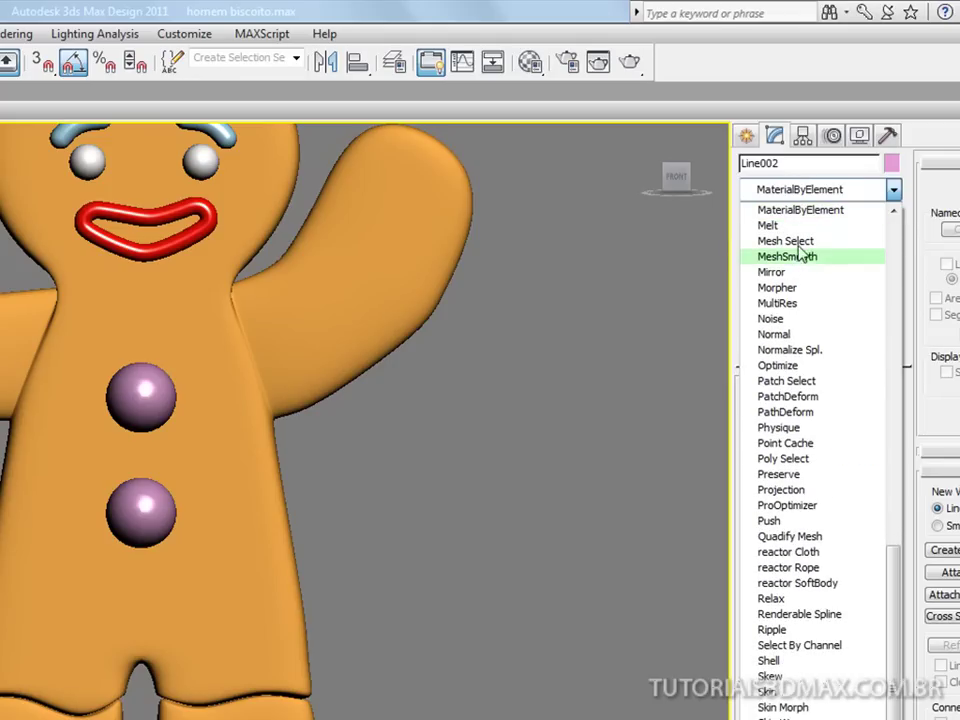
{"action": "left_click", "coordinate": [801, 258]}
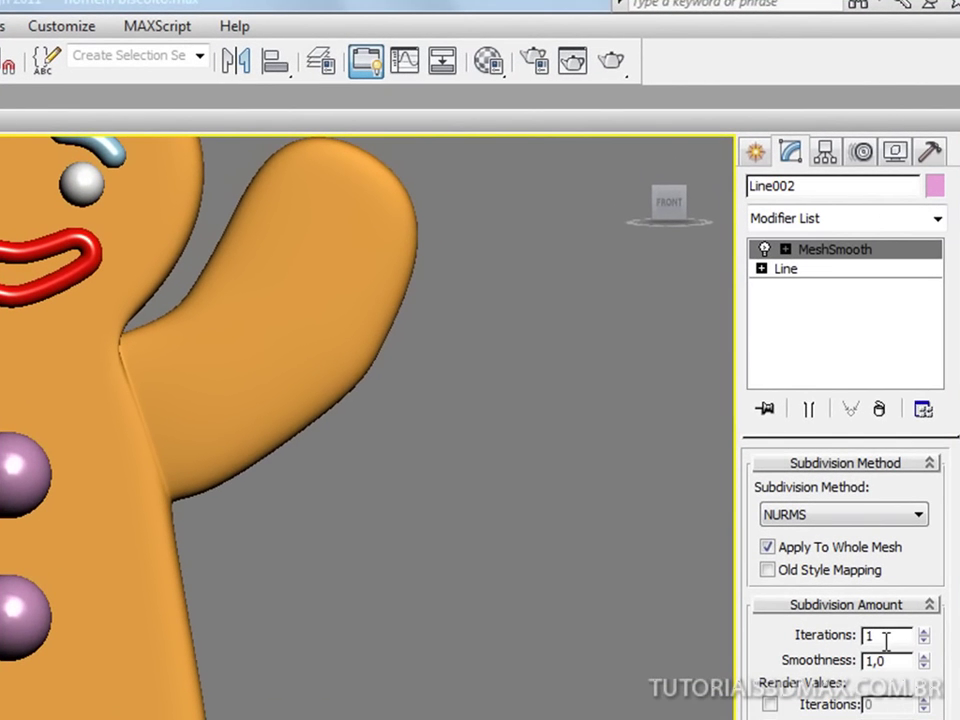
{"action": "type", "text": "0"}
{"action": "key", "text": "Return"}
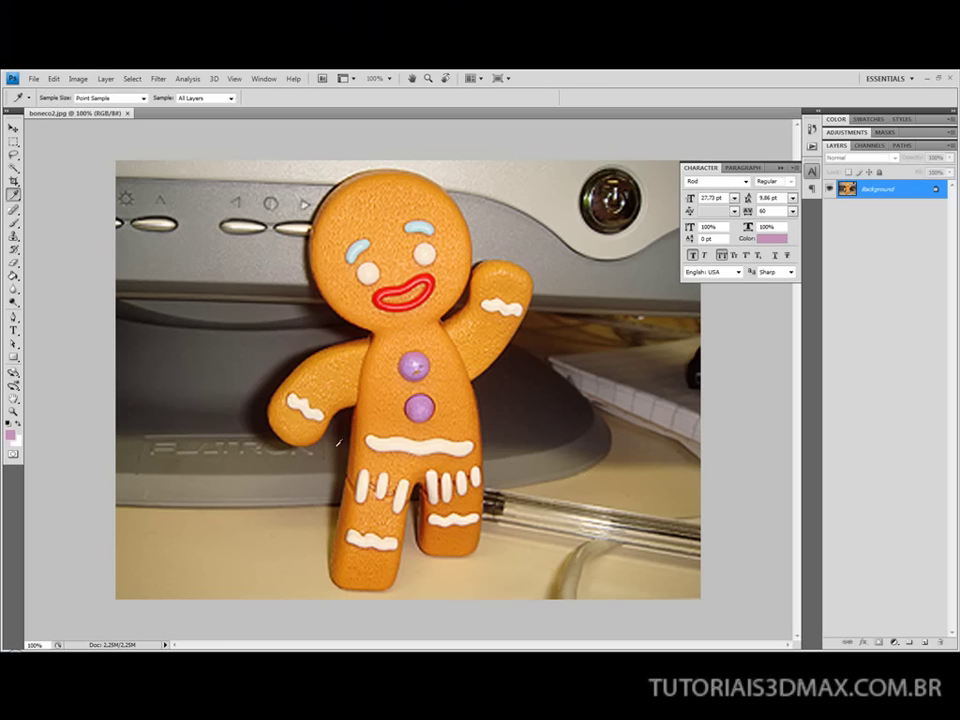
{"action": "key", "text": "alt+Tab"}
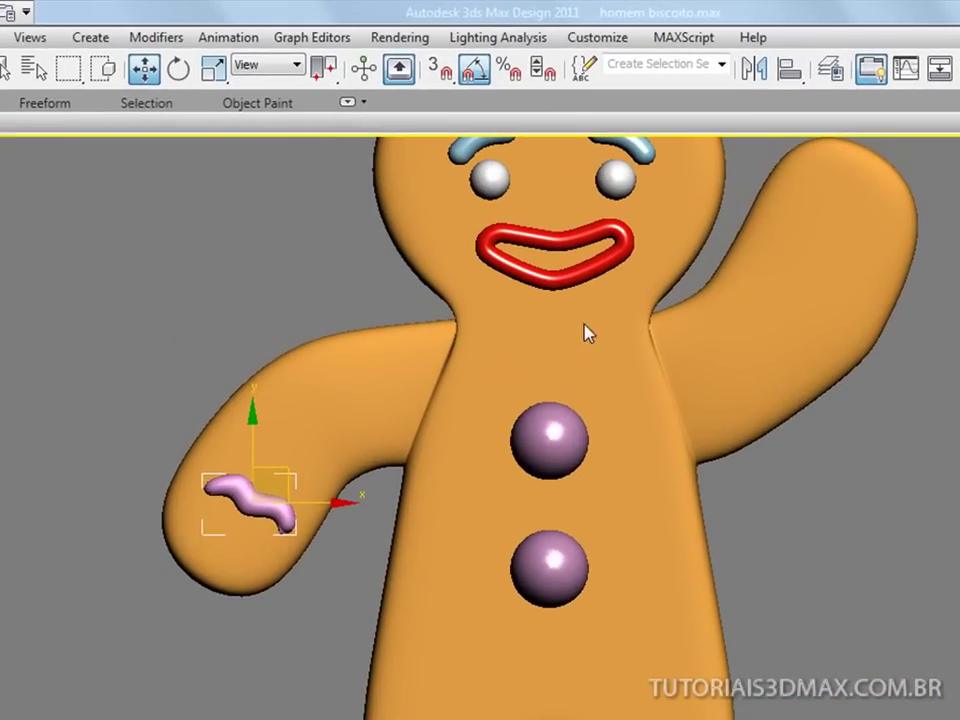
Clone the wavy icing stripe from the lowered arm and place the copy across the hand of the raised arm.
{"action": "left_click_drag", "start_coordinate": [165, 393], "coordinate": [562, 233], "text": "shift"}
{"action": "mouse_move", "coordinate": [765, 283]}
{"action": "left_mouse_down"}
{"action": "mouse_move", "coordinate": [840, 249]}
{"action": "mouse_move", "coordinate": [854, 228]}
{"action": "left_mouse_up"}
{"action": "left_click", "coordinate": [700, 652]}
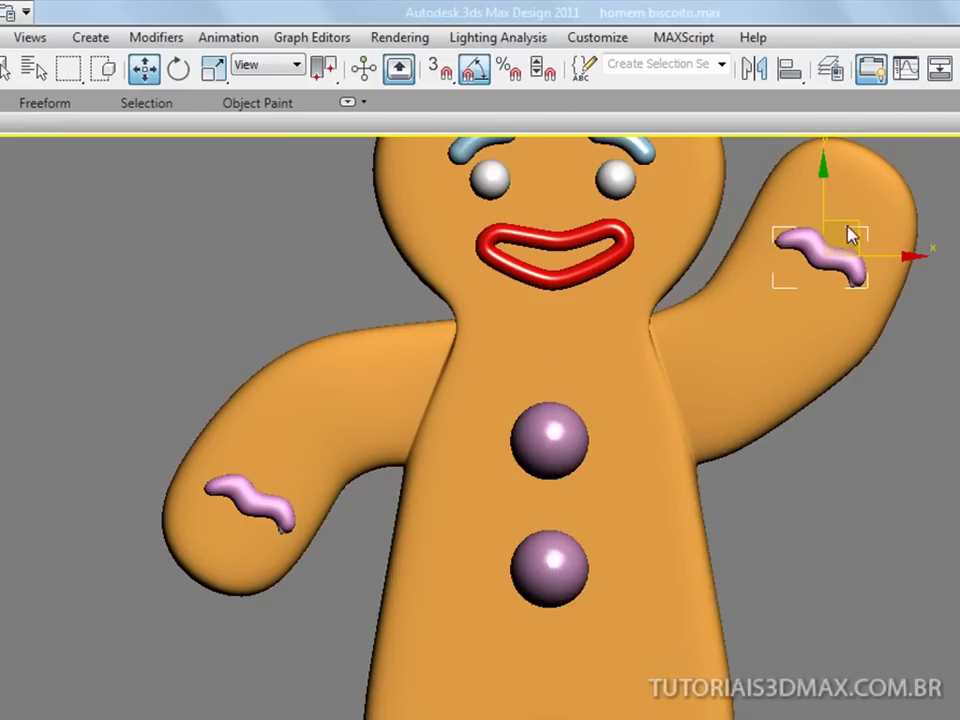
{"action": "key", "text": "r"}
{"action": "left_click_drag", "start_coordinate": [839, 242], "coordinate": [857, 227]}
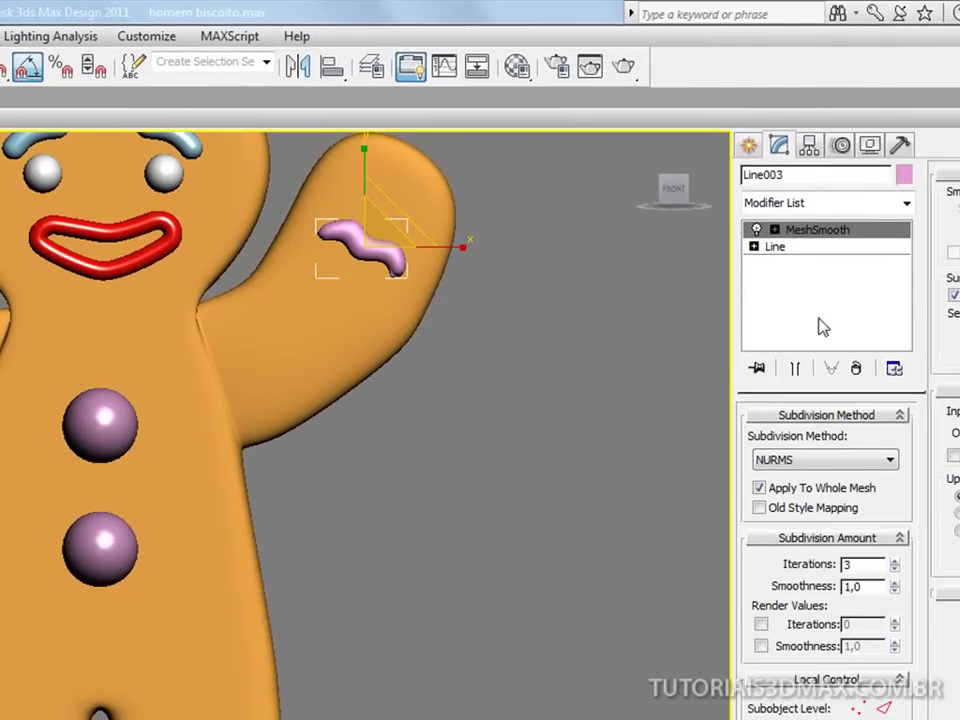
Try the Classic subdivision method on the raised arm's stripe and examine its shape up close.
{"action": "left_click", "coordinate": [840, 459]}
{"action": "left_click", "coordinate": [829, 477]}
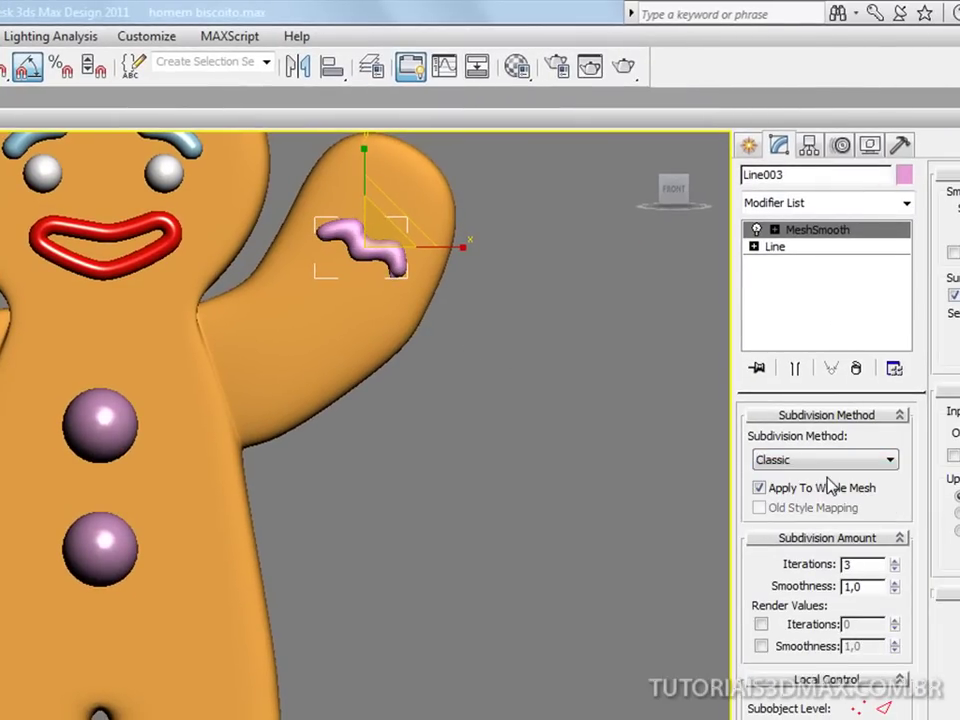
{"action": "middle_click_drag", "start_coordinate": [300, 215], "coordinate": [246, 364]}
{"action": "scroll", "coordinate": [246, 364], "scroll_direction": "down", "scroll_amount": 2}
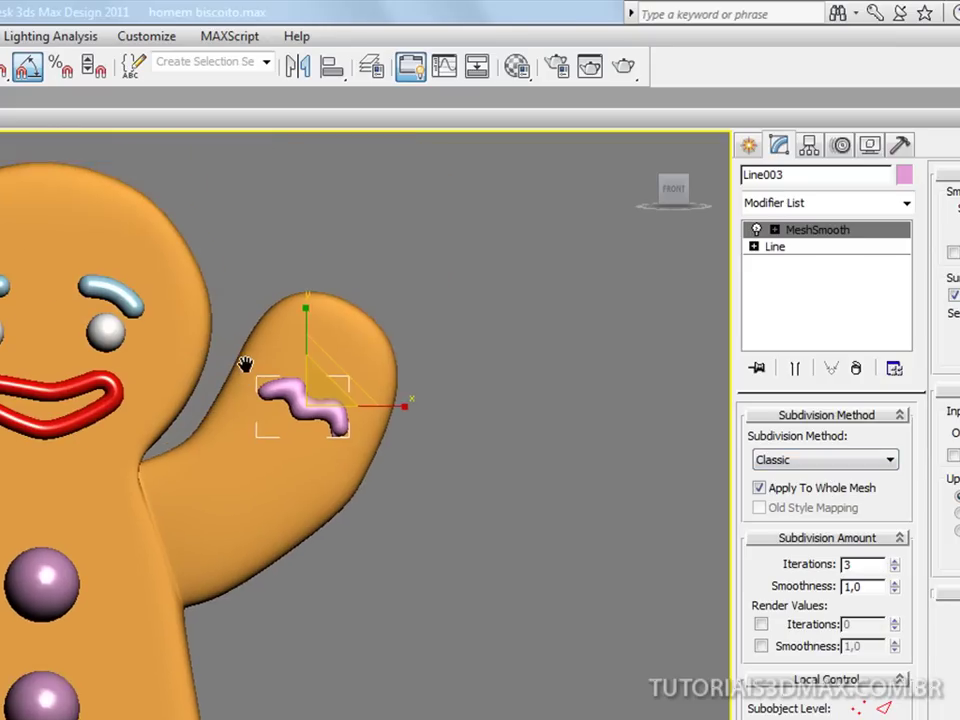
{"action": "scroll", "coordinate": [328, 370], "scroll_direction": "up", "scroll_amount": 2}
{"action": "mouse_move", "coordinate": [328, 370]}
{"action": "middle_mouse_down"}
{"action": "mouse_move", "coordinate": [435, 332]}
{"action": "mouse_move", "coordinate": [338, 443]}
{"action": "middle_mouse_up"}
{"action": "scroll", "coordinate": [338, 443], "scroll_direction": "up", "scroll_amount": 1}
{"action": "scroll", "coordinate": [338, 443], "scroll_direction": "up", "scroll_amount": 2}
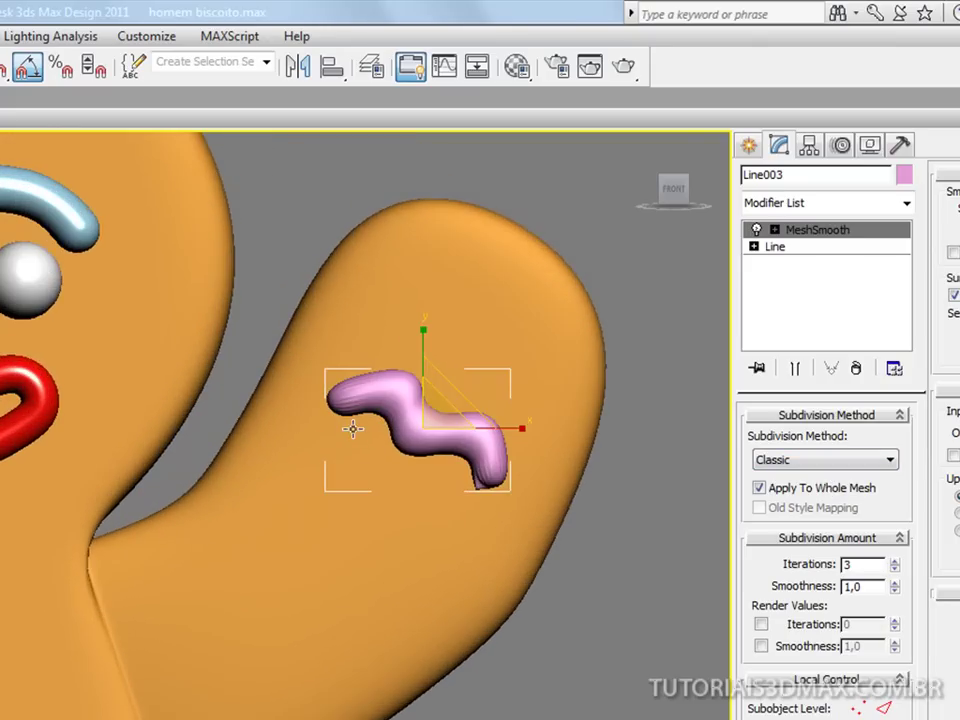
{"action": "middle_click_drag", "start_coordinate": [422, 437], "coordinate": [398, 420]}
Try the Quad Output subdivision method on the raised arm's stripe, and return it to NURMS.
{"action": "left_click", "coordinate": [858, 470]}
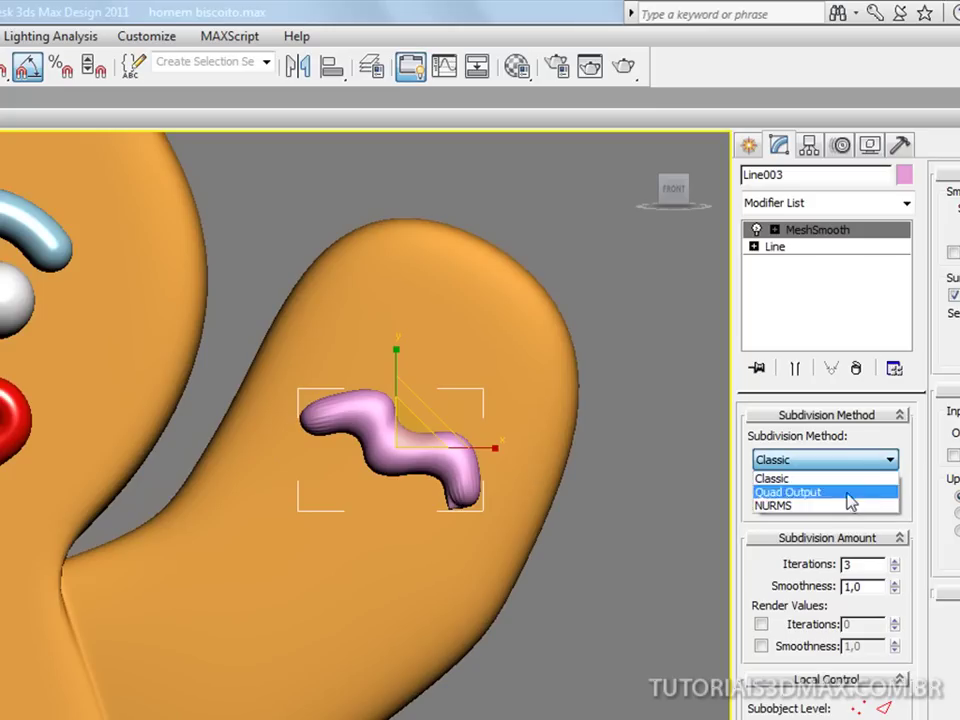
{"action": "left_click", "coordinate": [846, 491]}
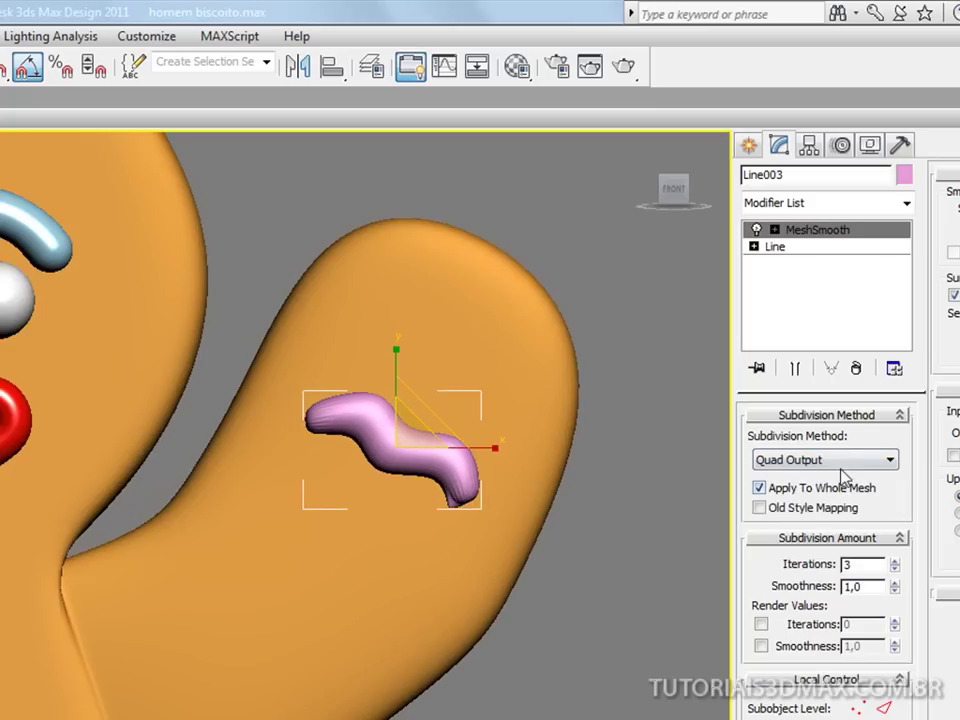
{"action": "left_click", "coordinate": [840, 461]}
{"action": "left_click", "coordinate": [827, 511]}
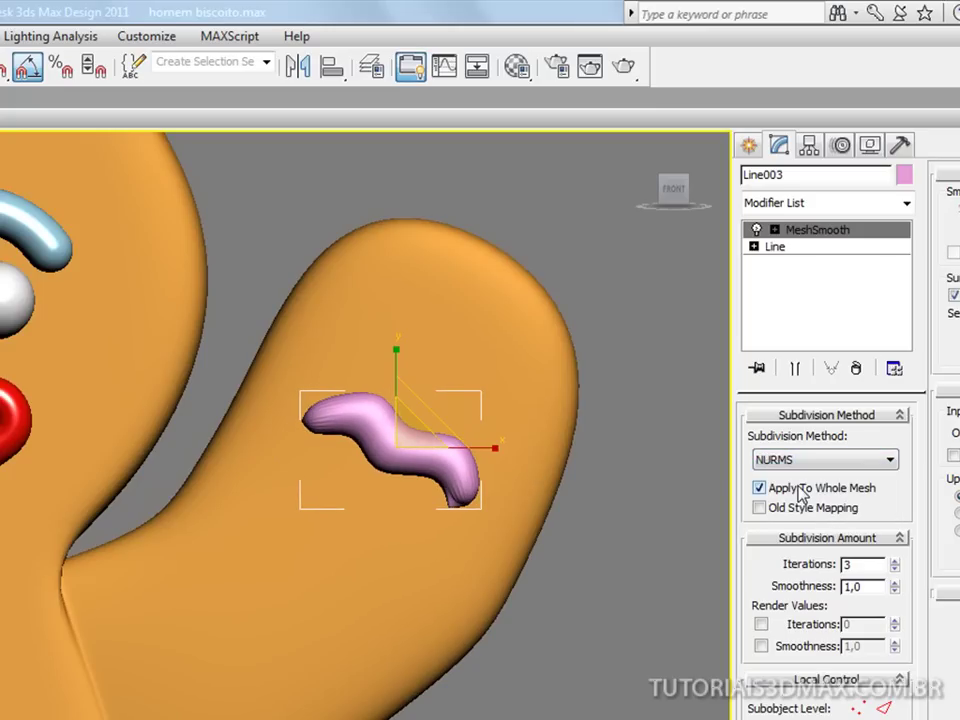
Test the stripe's MeshSmooth mapping, render-value and separation options, leaving only Apply To Whole Mesh switched off.
{"action": "left_click", "coordinate": [800, 490]}
{"action": "left_click", "coordinate": [762, 508]}
{"action": "left_click", "coordinate": [760, 508]}
{"action": "left_click", "coordinate": [762, 624]}
{"action": "left_click", "coordinate": [762, 624]}
{"action": "left_click", "coordinate": [762, 646]}
{"action": "left_click", "coordinate": [762, 646]}
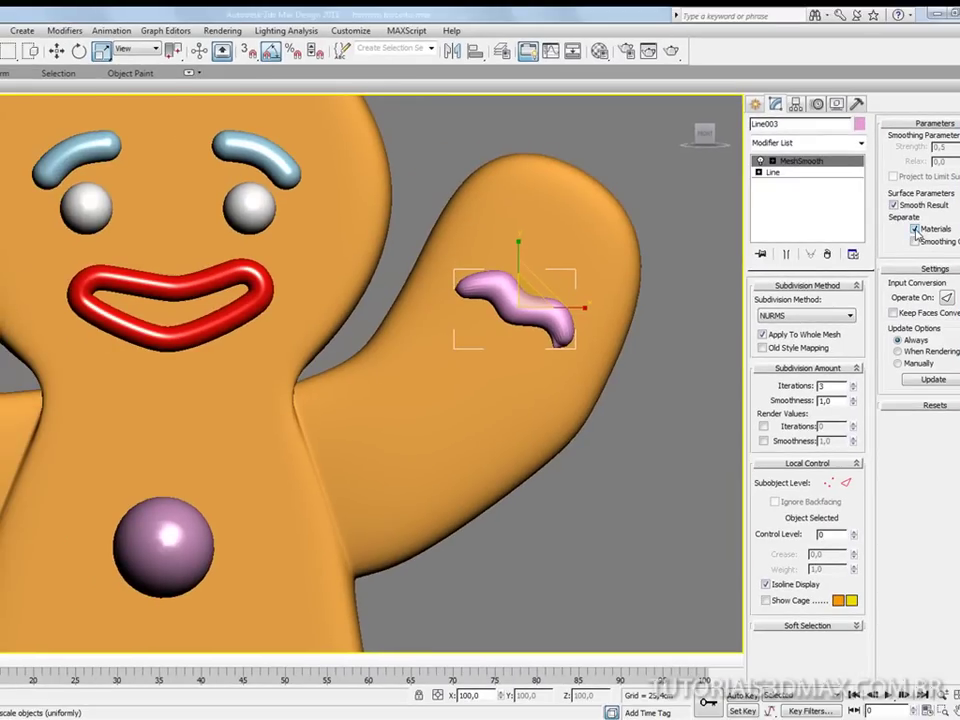
{"action": "left_click", "coordinate": [914, 242]}
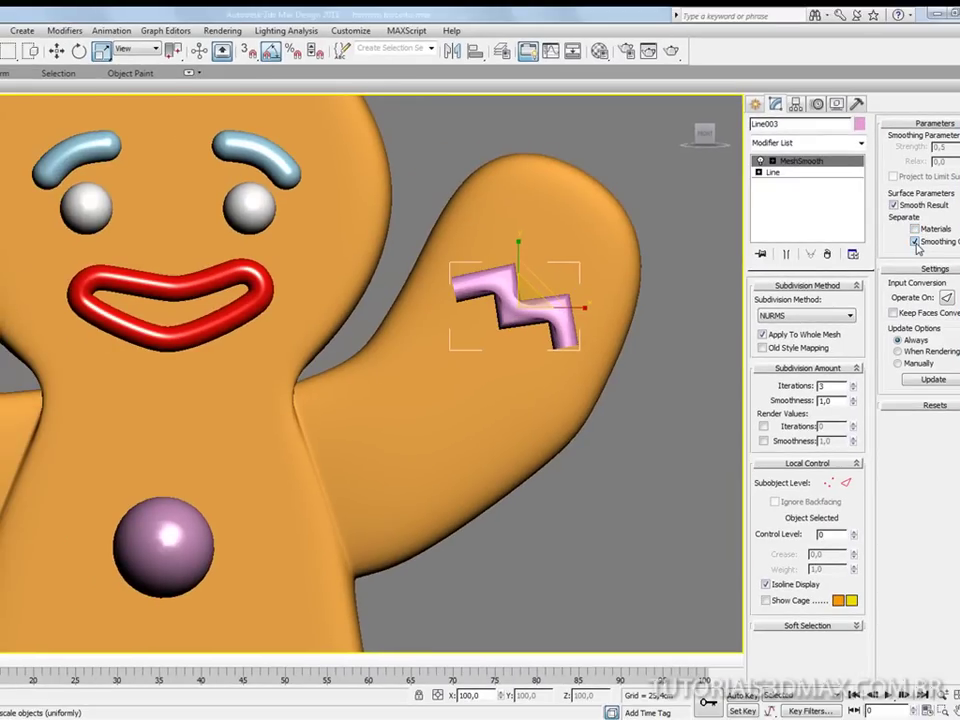
{"action": "left_click", "coordinate": [914, 242]}
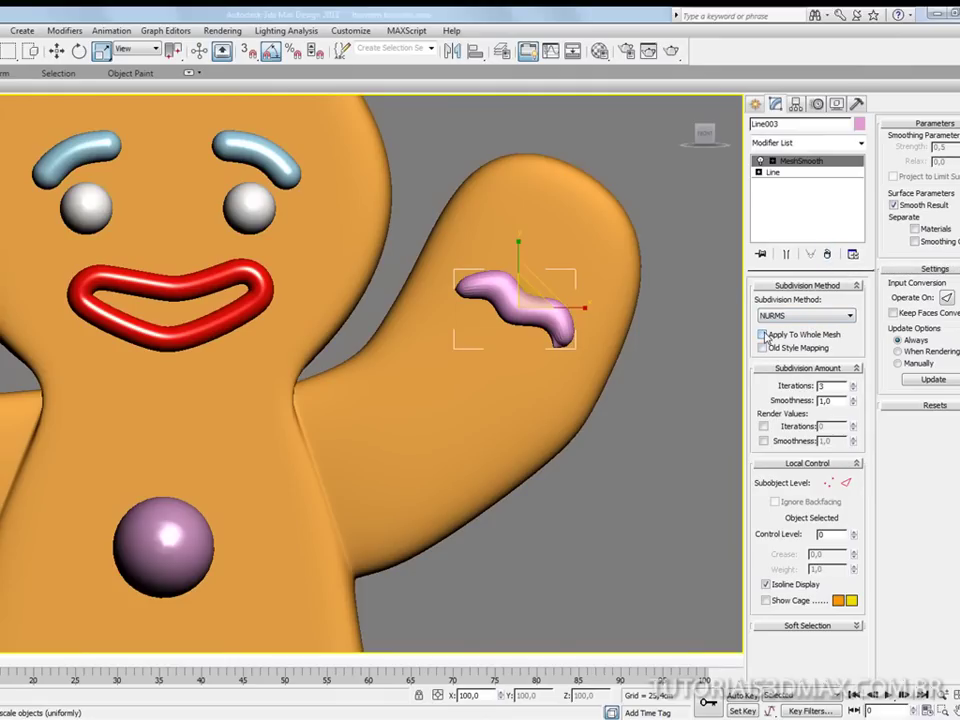
Examine the stripes on both arms up close and the waist stripe in the Photoshop reference photo.
{"action": "middle_click_drag", "start_coordinate": [358, 361], "coordinate": [396, 332]}
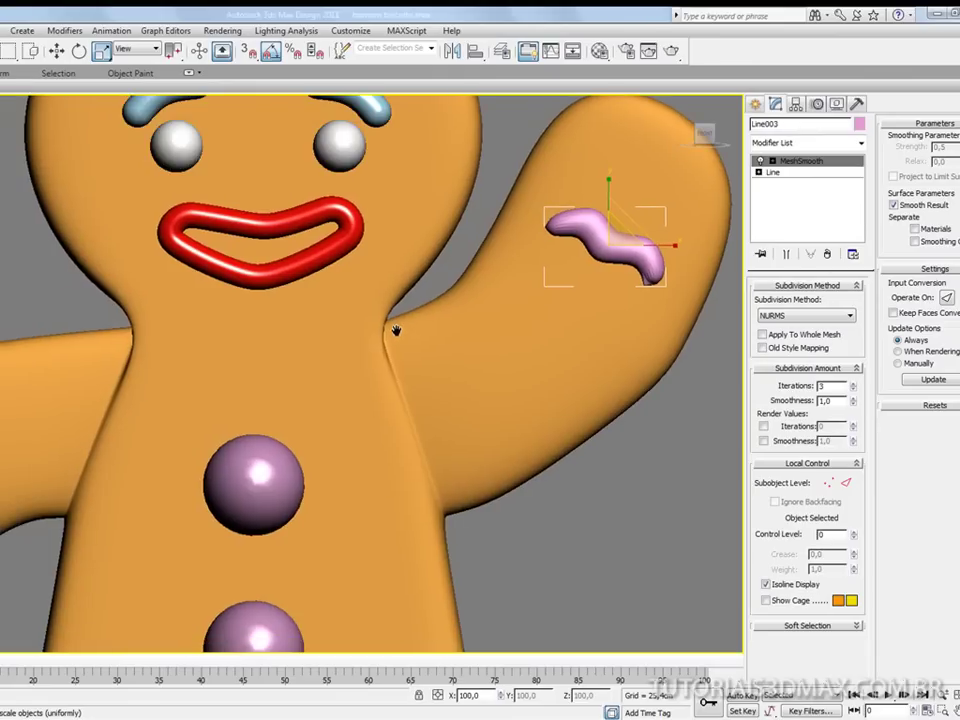
{"action": "scroll", "coordinate": [105, 295], "scroll_direction": "down", "scroll_amount": 3}
{"action": "scroll", "coordinate": [185, 342], "scroll_direction": "up", "scroll_amount": 1}
{"action": "scroll", "coordinate": [75, 407], "scroll_direction": "up", "scroll_amount": 3}
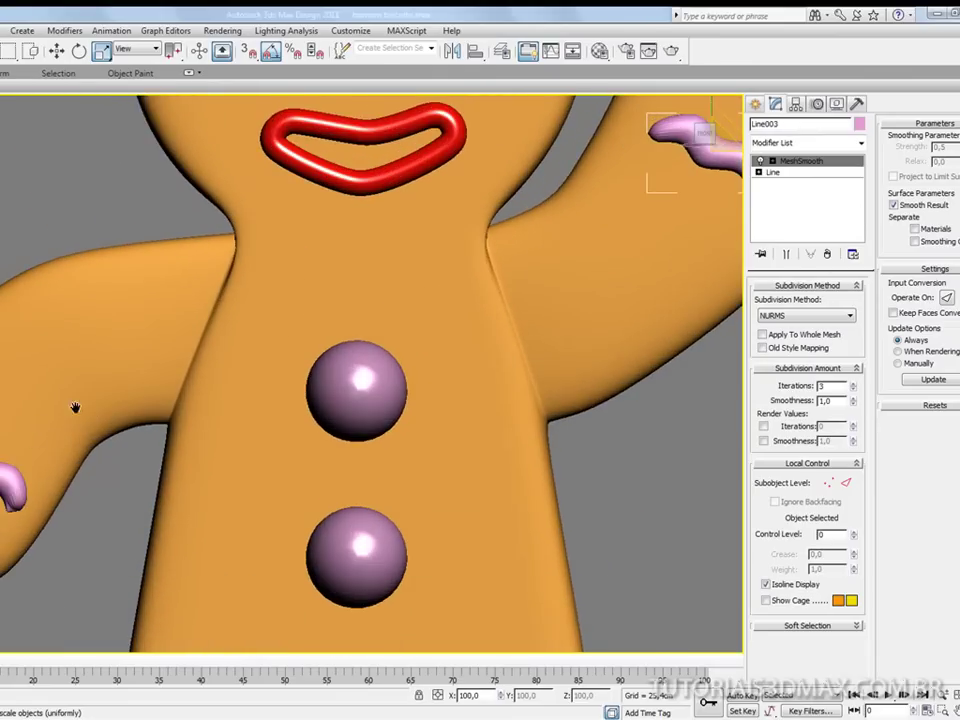
{"action": "middle_click_drag", "start_coordinate": [36, 409], "coordinate": [168, 362]}
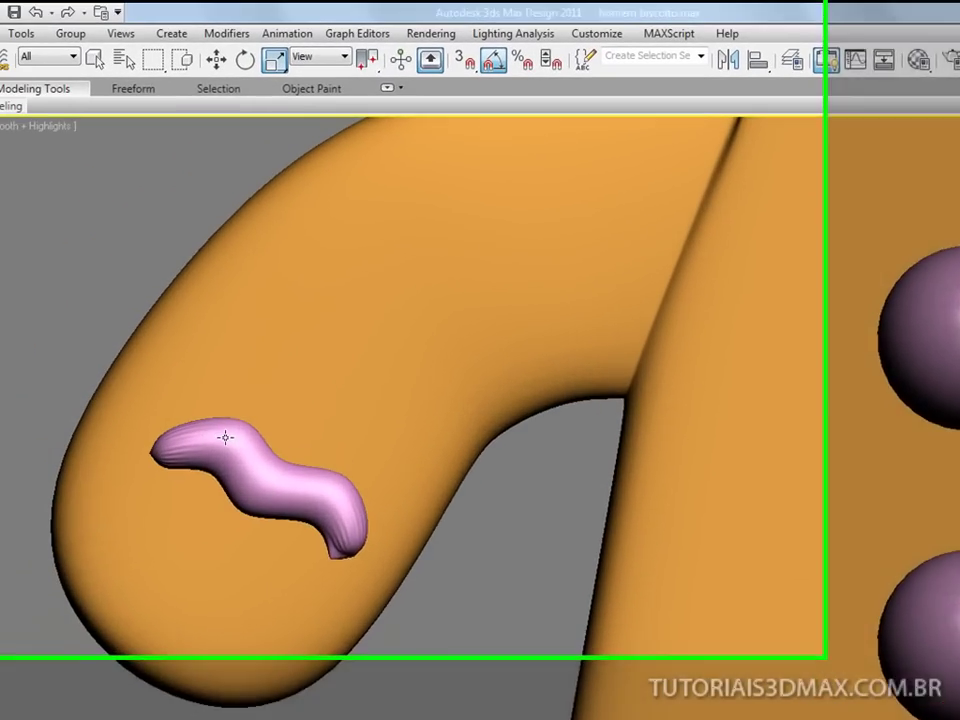
{"action": "scroll", "coordinate": [704, 512], "scroll_direction": "down", "scroll_amount": 6}
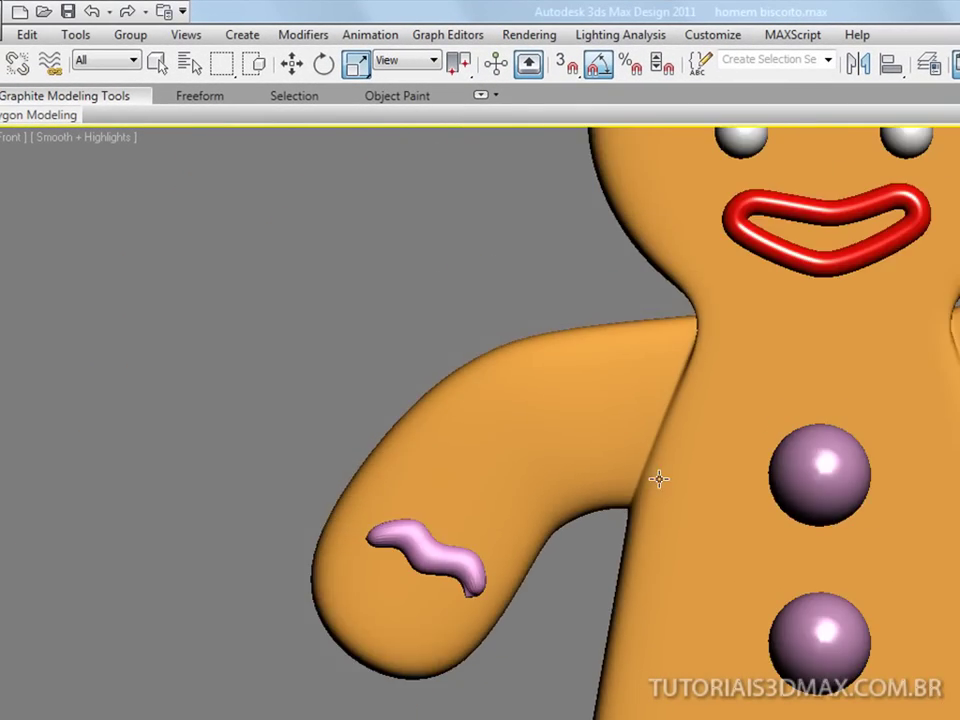
{"action": "middle_click_drag", "start_coordinate": [660, 471], "coordinate": [676, 463]}
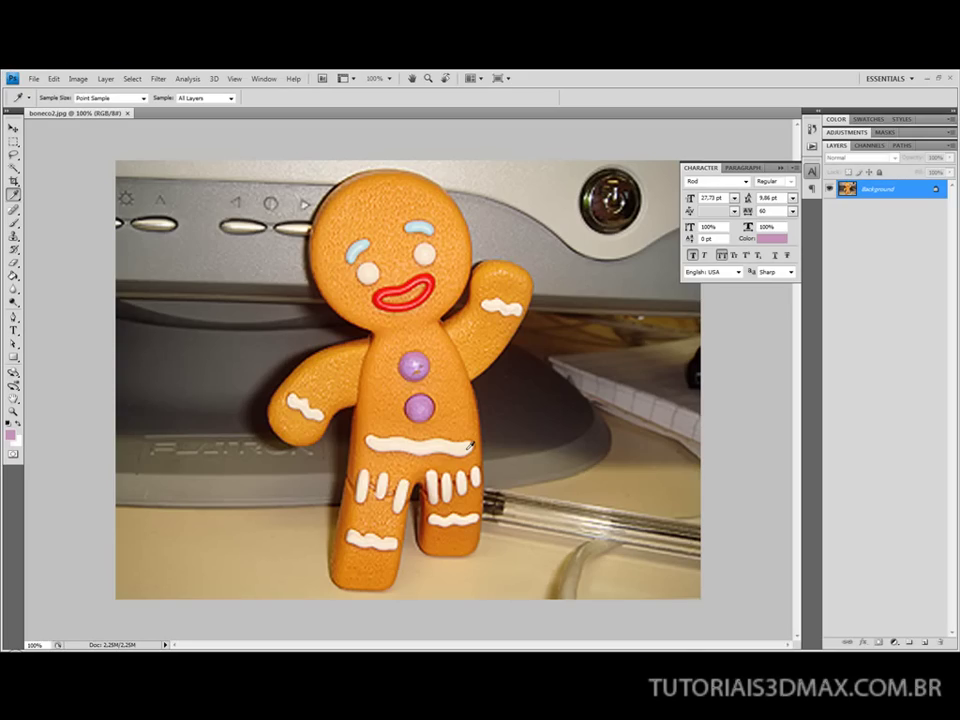
{"action": "key", "text": "alt+Tab"}
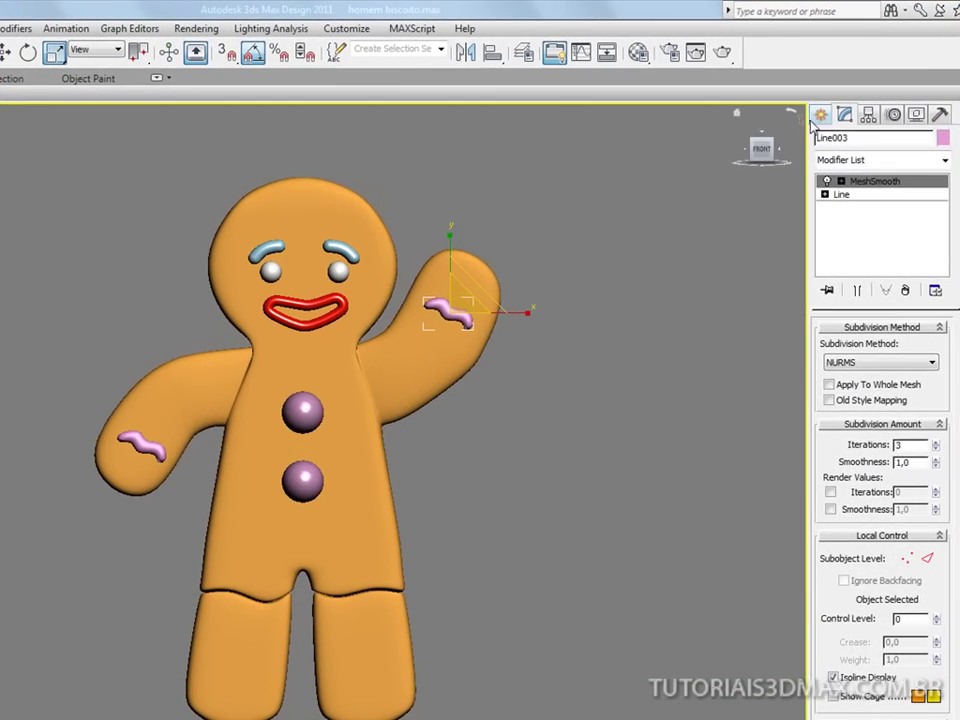
Draw an open zigzag line spline across the lower torso, below the chest buttons, in the front view.
{"action": "left_click", "coordinate": [820, 115]}
{"action": "left_click", "coordinate": [851, 234]}
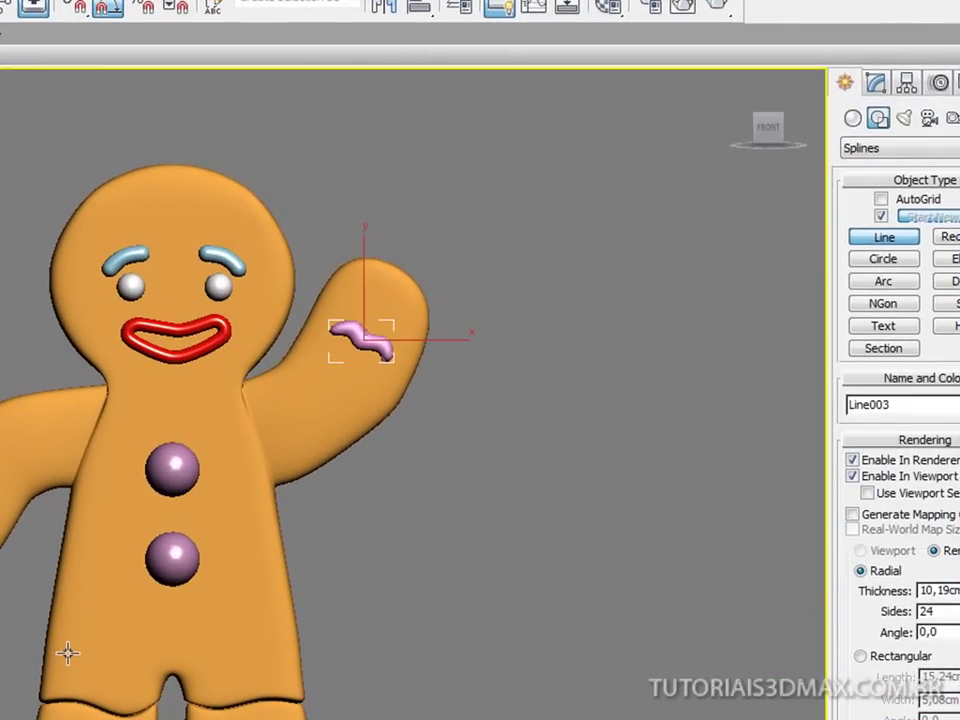
{"action": "left_click", "coordinate": [224, 555]}
{"action": "left_click", "coordinate": [73, 650]}
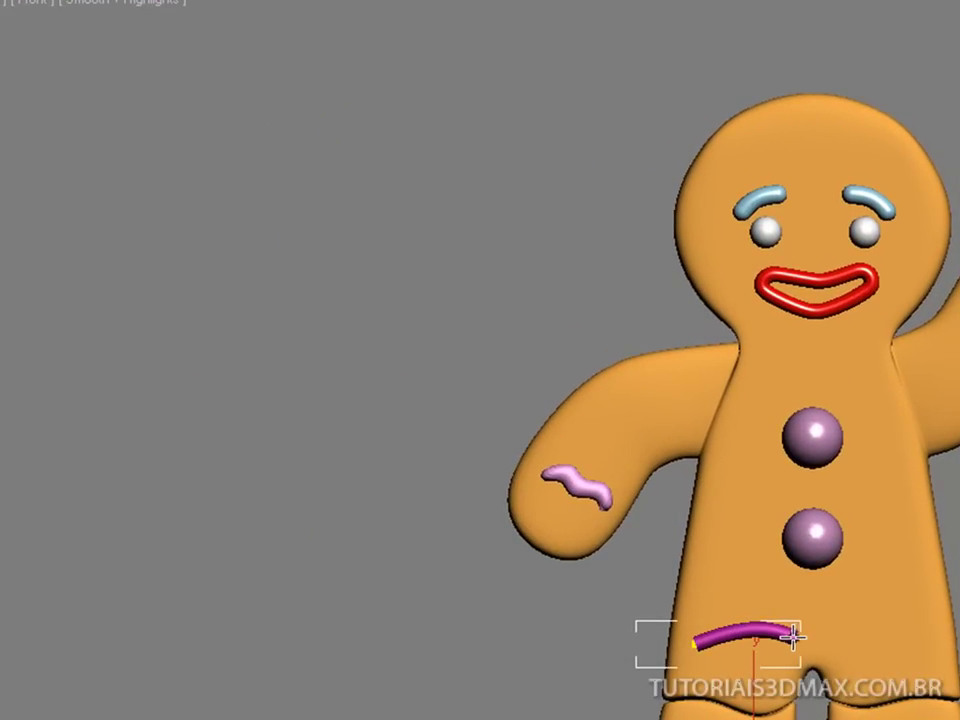
{"action": "left_click", "coordinate": [791, 633]}
{"action": "left_click", "coordinate": [838, 607]}
{"action": "left_click", "coordinate": [868, 628]}
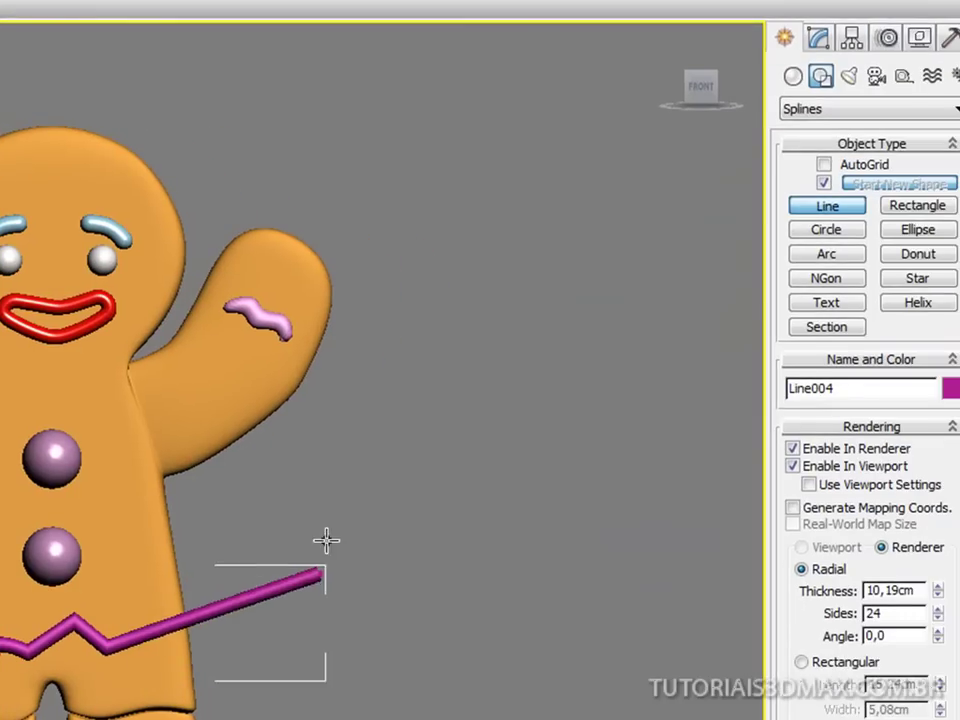
{"action": "left_click", "coordinate": [138, 623]}
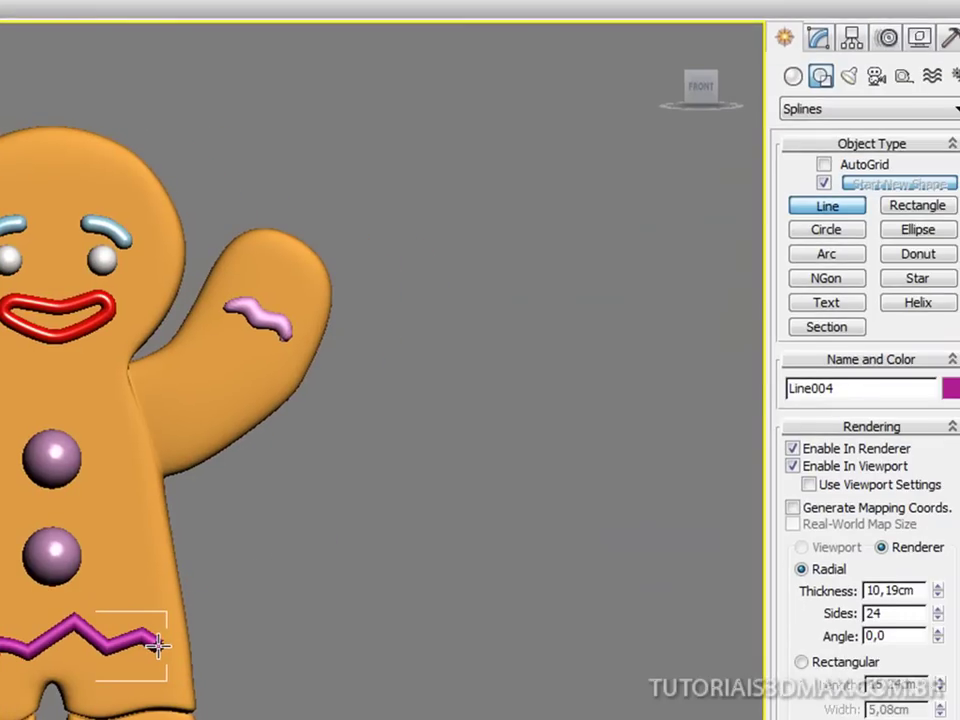
{"action": "left_click", "coordinate": [158, 644]}
{"action": "right_click", "coordinate": [161, 643]}
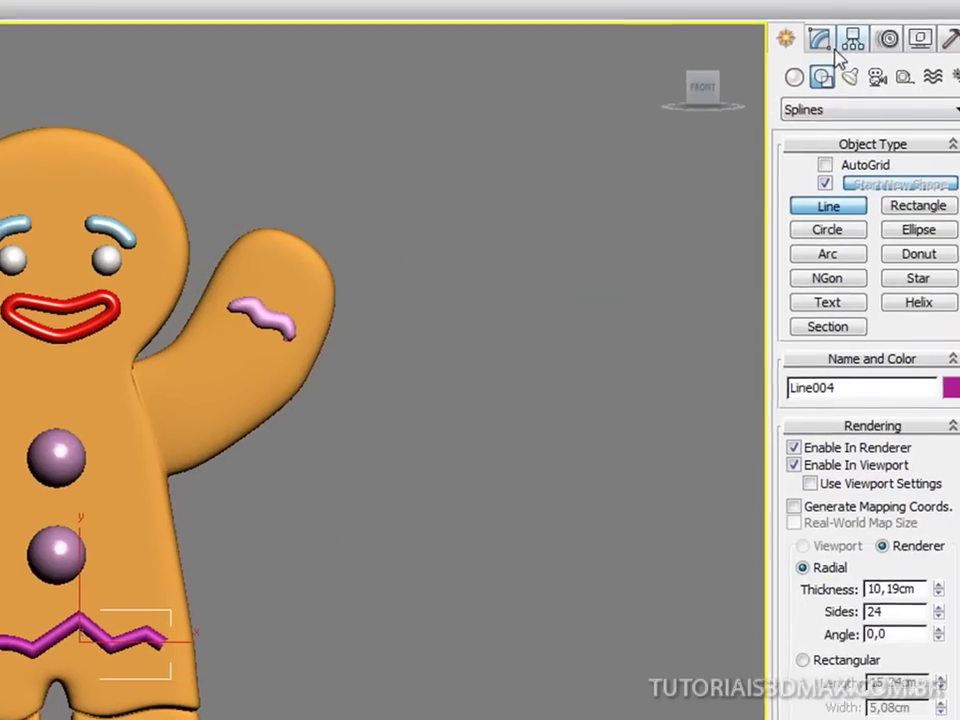
Apply a MeshSmooth modifier with 2 iterations to the waist spline.
{"action": "left_click", "coordinate": [818, 38]}
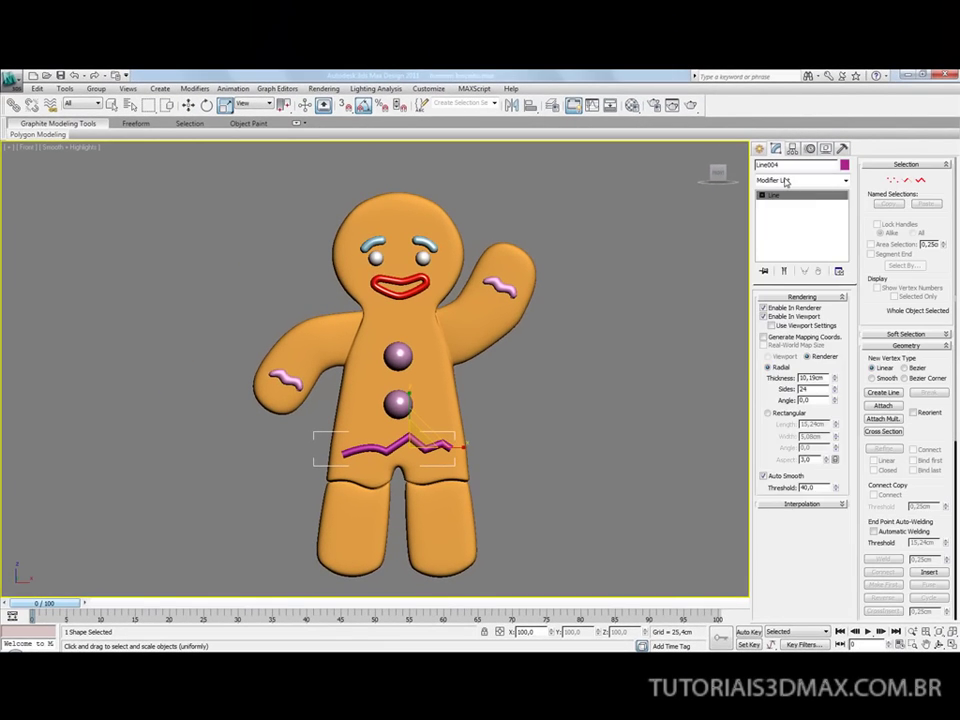
{"action": "left_click", "coordinate": [785, 181]}
{"action": "scroll", "coordinate": [786, 200], "scroll_direction": "down", "scroll_amount": 10}
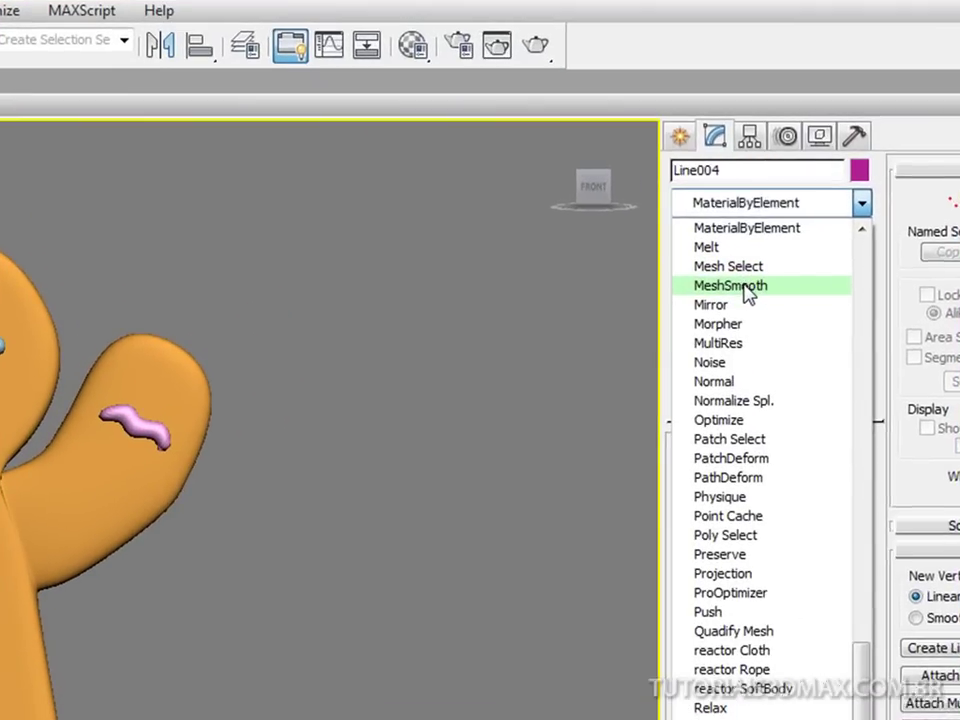
{"action": "left_click", "coordinate": [786, 221]}
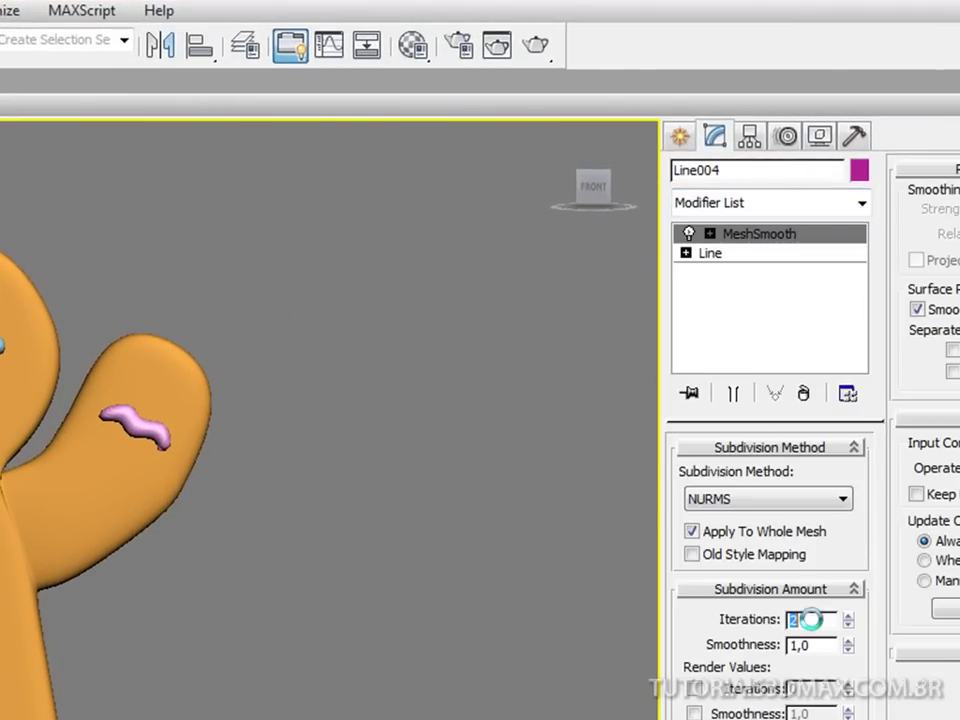
{"action": "type", "text": "2"}
{"action": "key", "text": "Return"}
{"action": "left_click", "coordinate": [851, 648]}
Increase the waist spline's radial thickness to about 13.56 cm in its base Line settings, and return to the MeshSmooth level.
{"action": "left_click", "coordinate": [731, 256]}
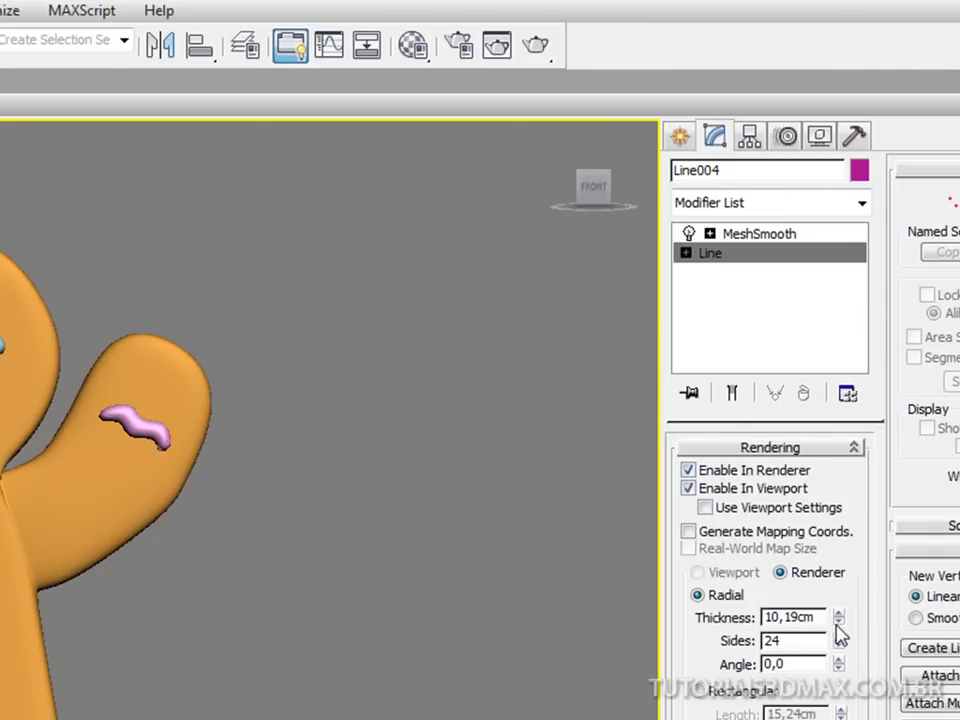
{"action": "left_click_drag", "start_coordinate": [842, 622], "coordinate": [845, 572]}
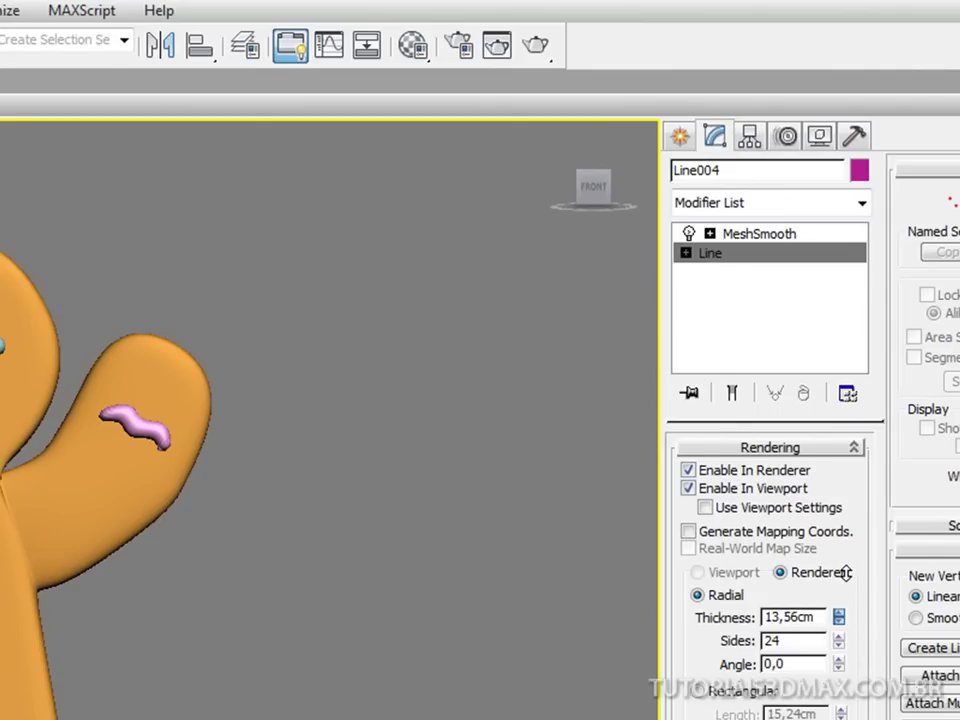
{"action": "left_click", "coordinate": [768, 236]}
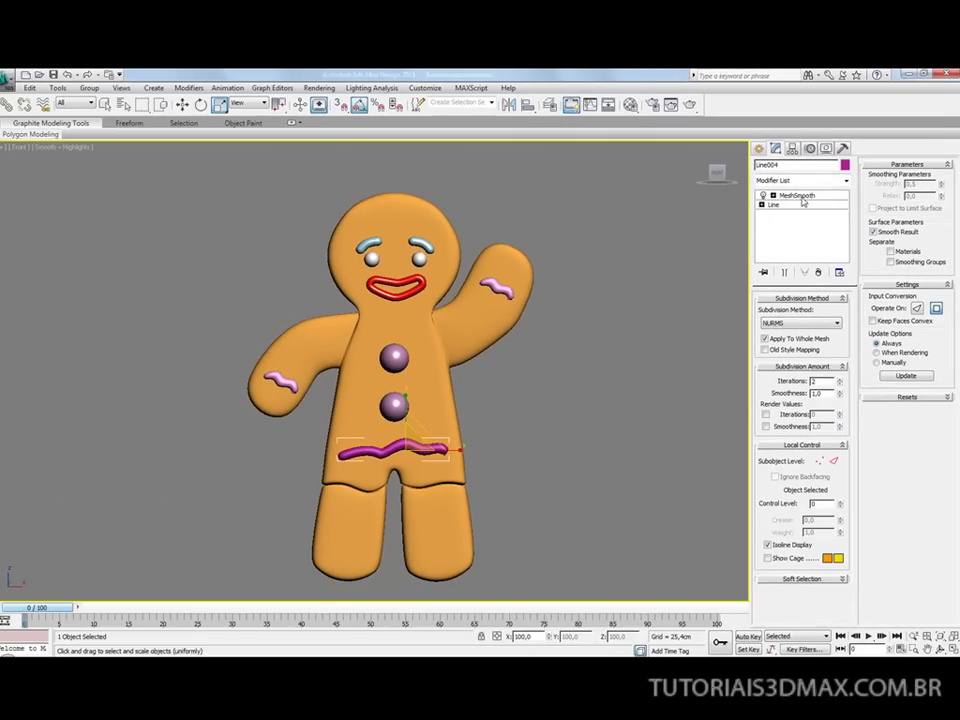
Check the Photoshop reference photo, then rotate the waist stripe about half a turn and center it across the lower torso.
{"action": "key", "text": "alt+Tab"}
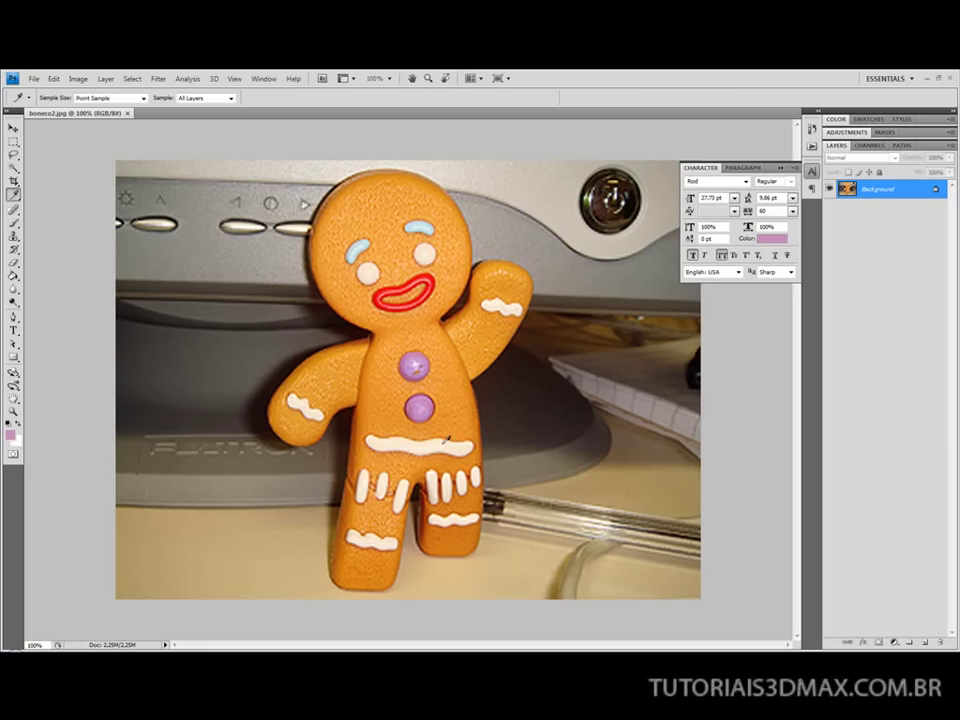
{"action": "key", "text": "alt+Tab"}
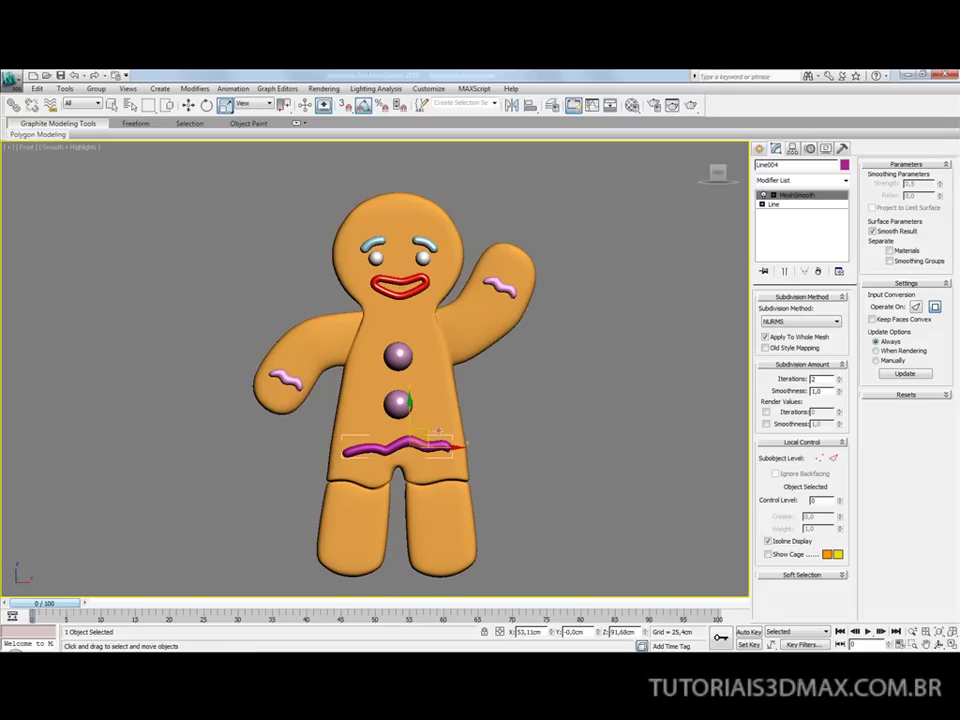
{"action": "key", "text": "e"}
{"action": "left_click_drag", "start_coordinate": [440, 407], "coordinate": [469, 484]}
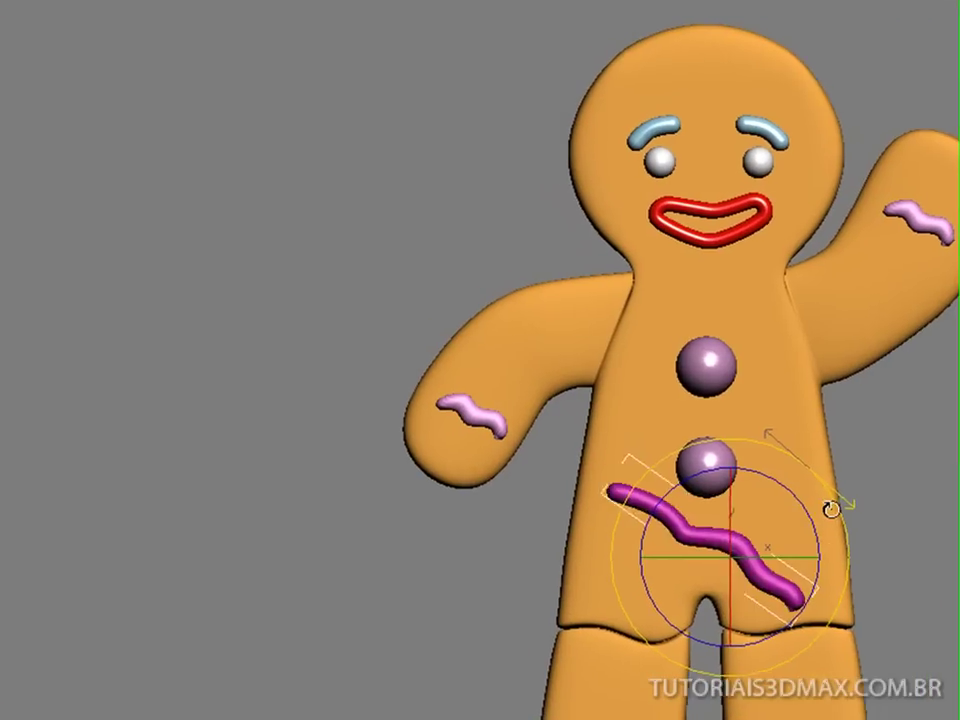
{"action": "left_click_drag", "start_coordinate": [862, 638], "coordinate": [887, 681]}
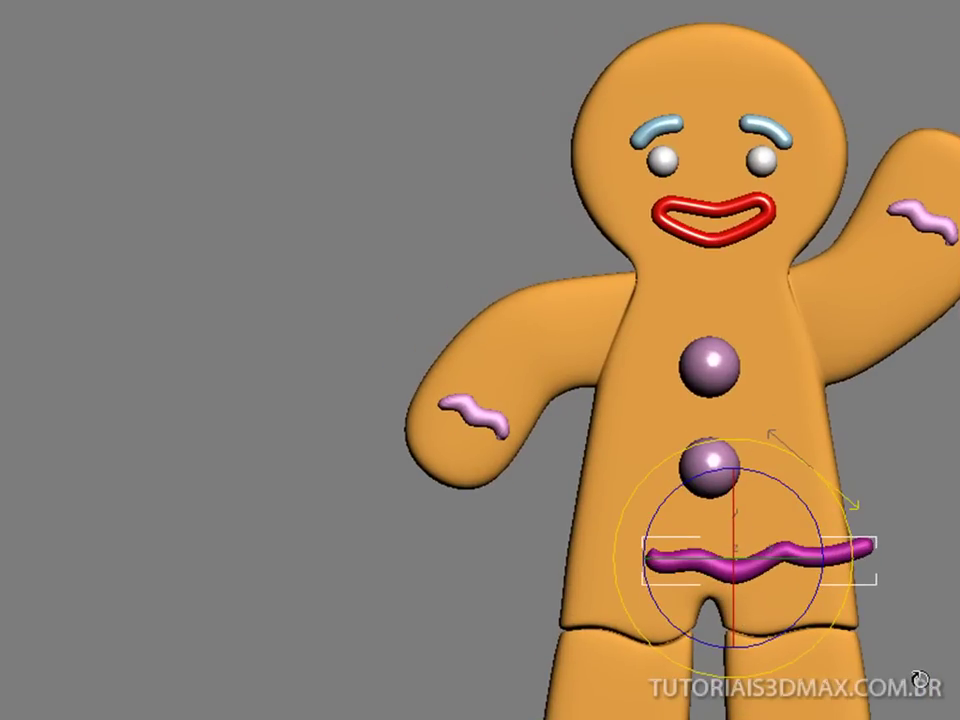
{"action": "key", "text": "w"}
{"action": "left_click_drag", "start_coordinate": [831, 553], "coordinate": [778, 552]}
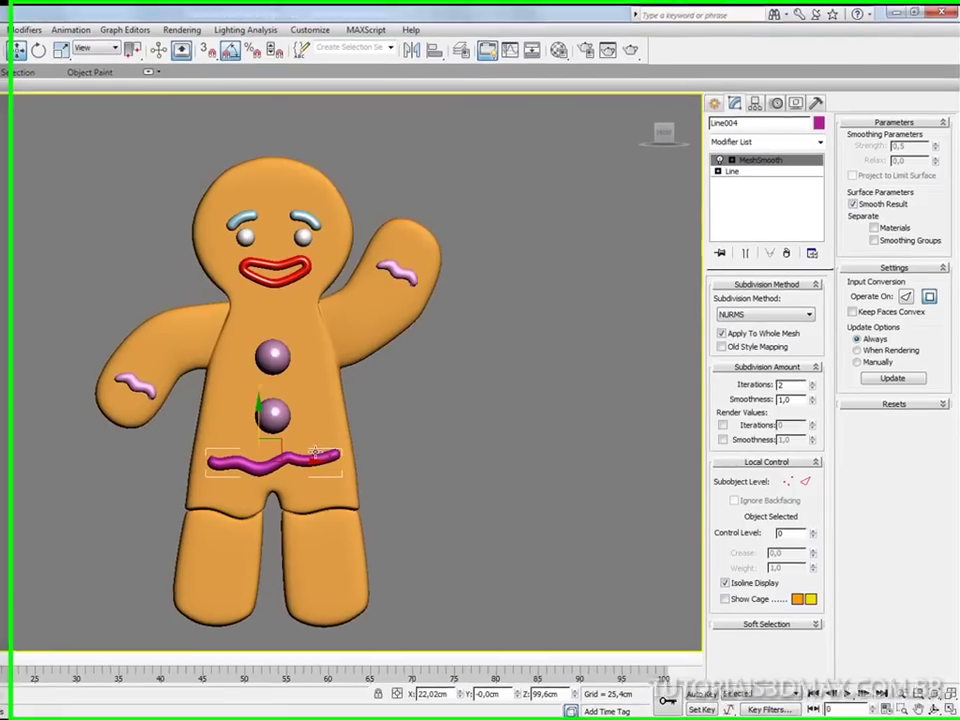
Apply the glossy white material to the waist stripe.
{"action": "key", "text": "m"}
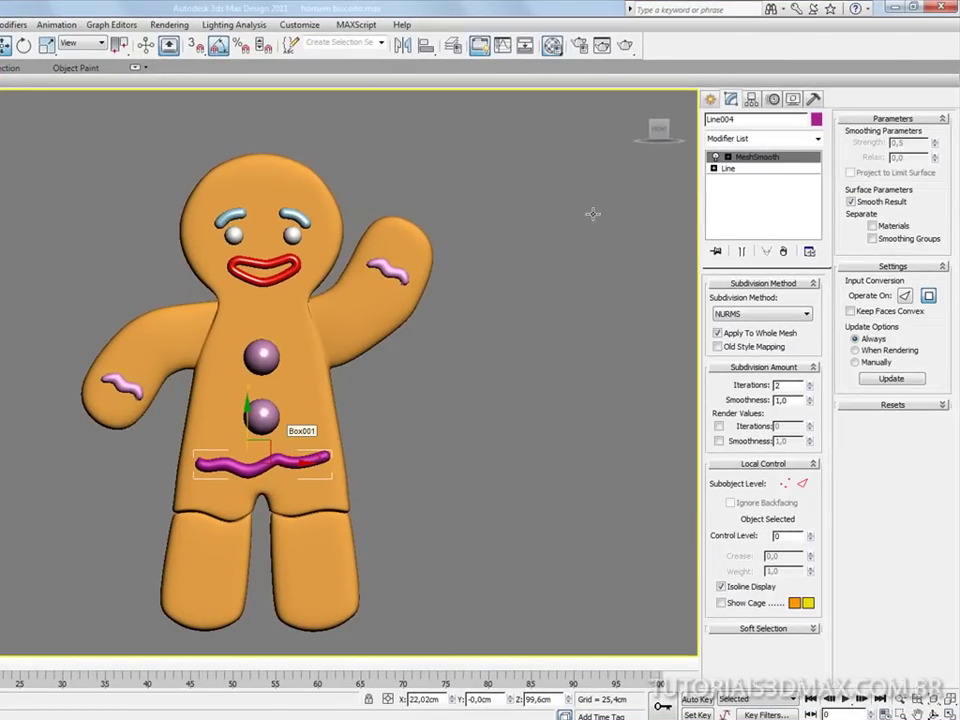
{"action": "left_click", "coordinate": [326, 459]}
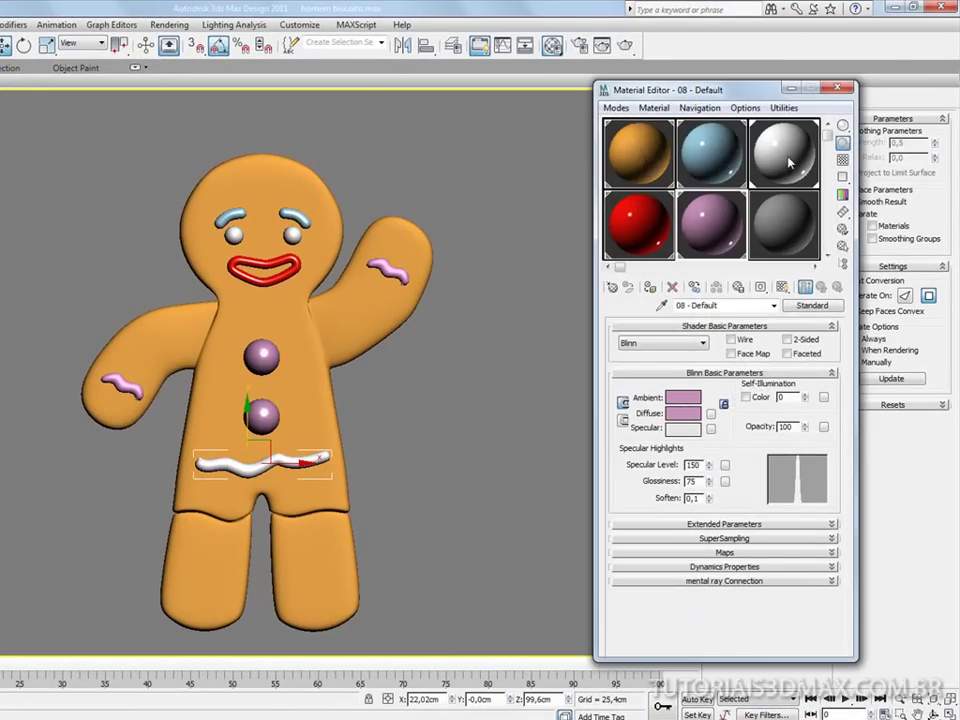
Apply the glossy white material to the wavy stripes on both arms and check the reference photo in Photoshop.
{"action": "left_click_drag", "start_coordinate": [400, 280], "coordinate": [400, 280]}
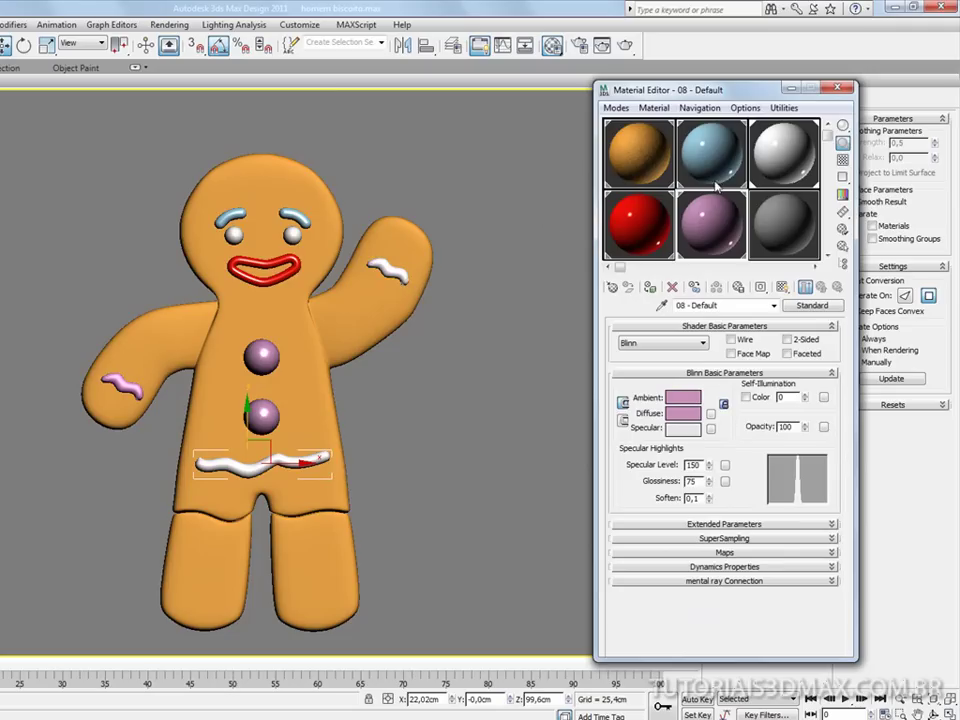
{"action": "left_click_drag", "start_coordinate": [784, 153], "coordinate": [125, 392]}
{"action": "key", "text": "alt+Tab"}
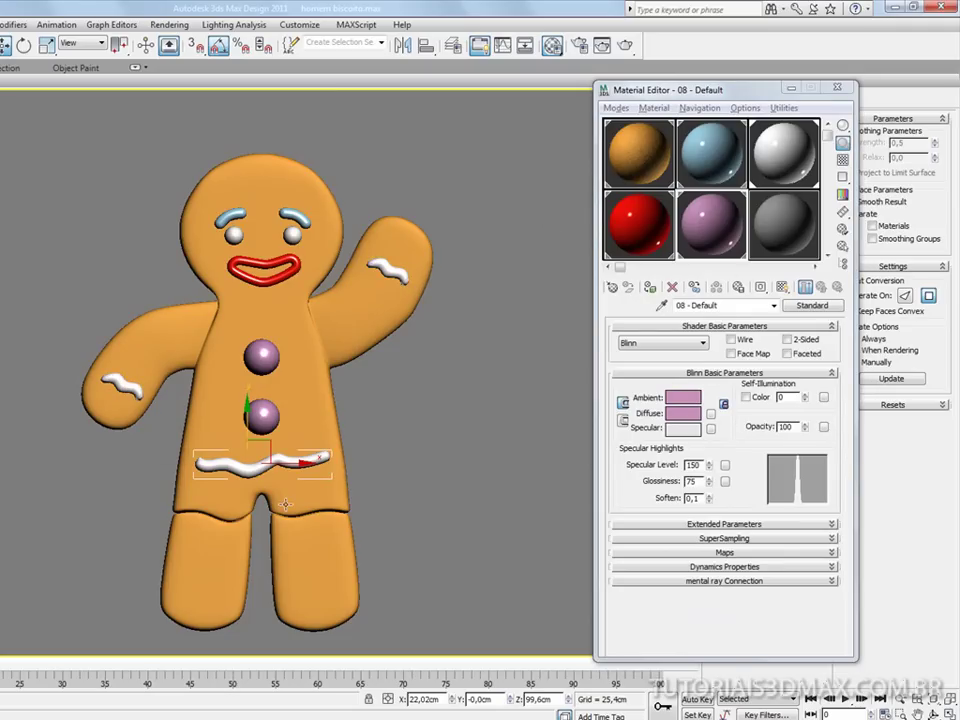
{"action": "key", "text": "alt+Tab"}
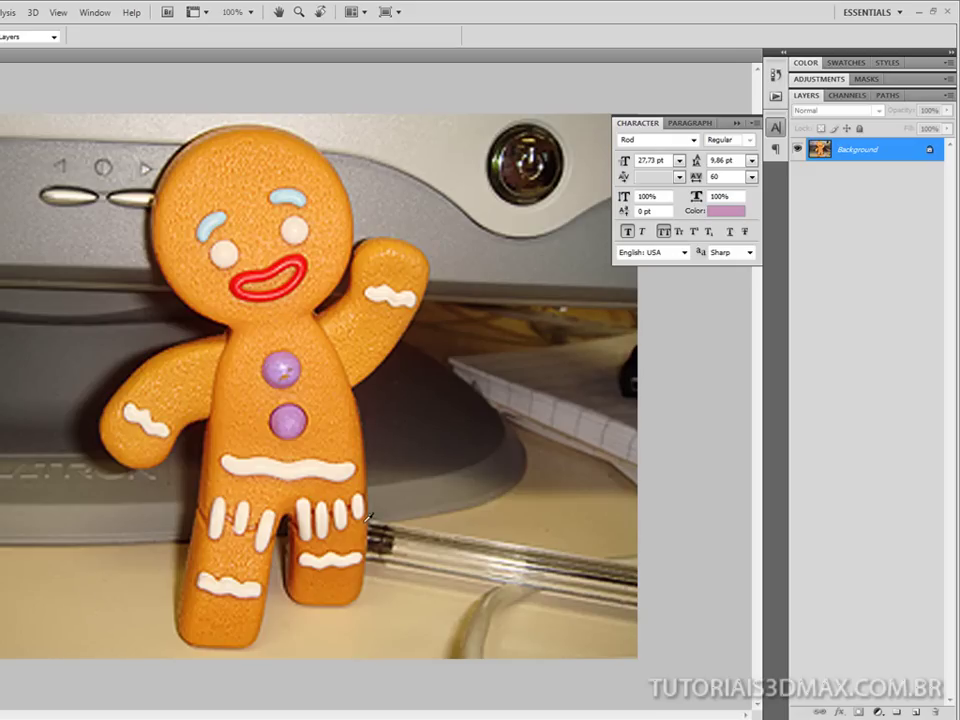
{"action": "key", "text": "alt+Tab"}
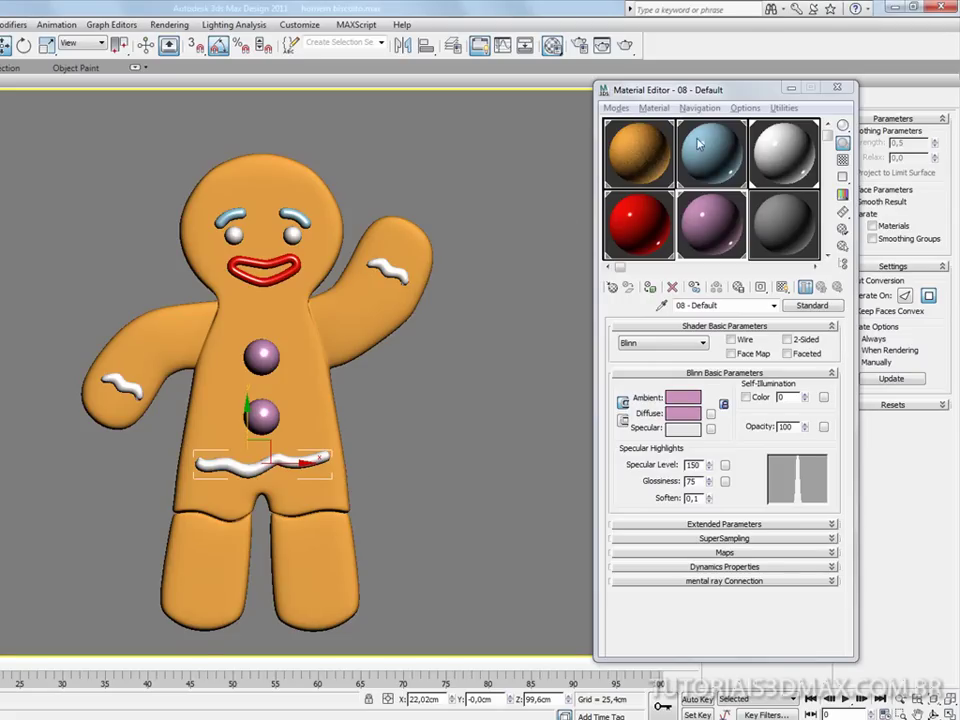
{"action": "left_click", "coordinate": [837, 88]}
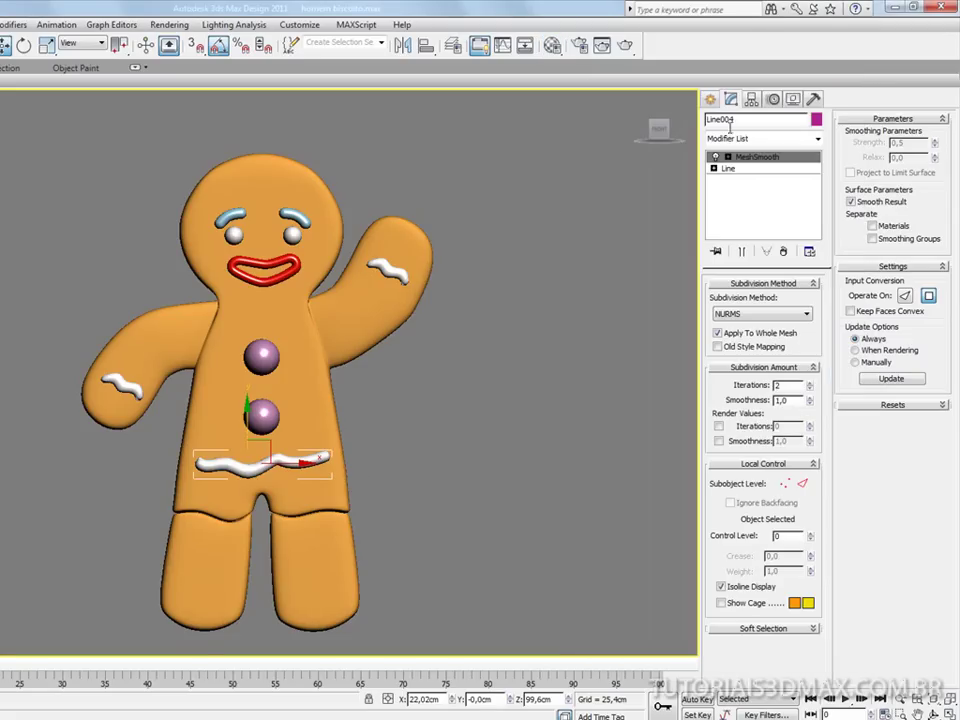
Create a small Capsule from the Extended Primitives in the empty space beside the gingerbread man.
{"action": "left_click", "coordinate": [710, 101]}
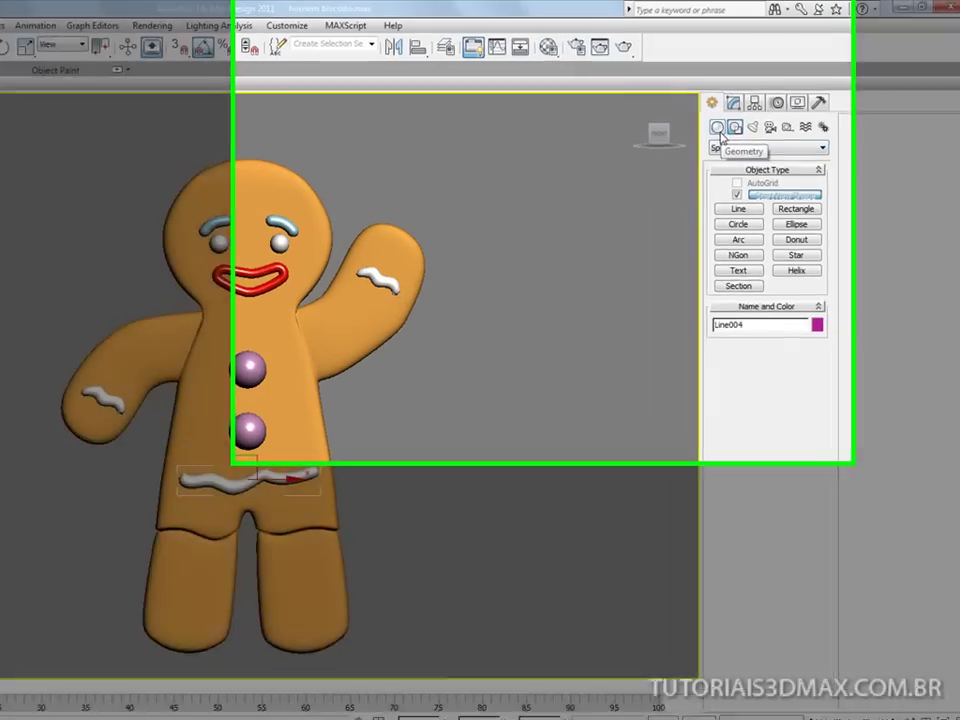
{"action": "left_click", "coordinate": [715, 122]}
{"action": "left_click", "coordinate": [725, 145]}
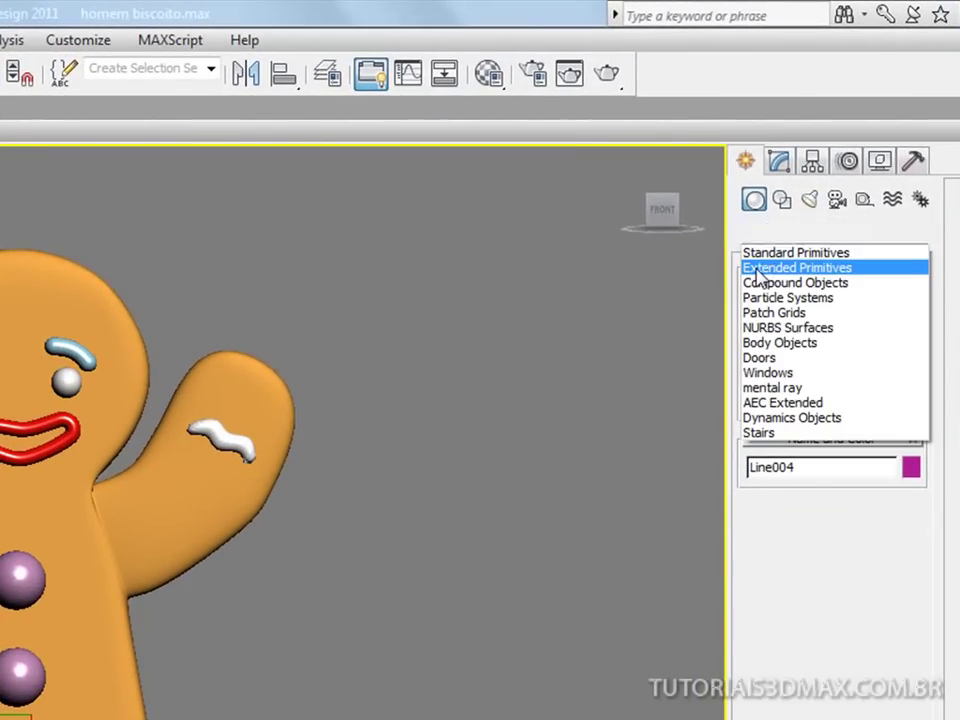
{"action": "left_click", "coordinate": [758, 268]}
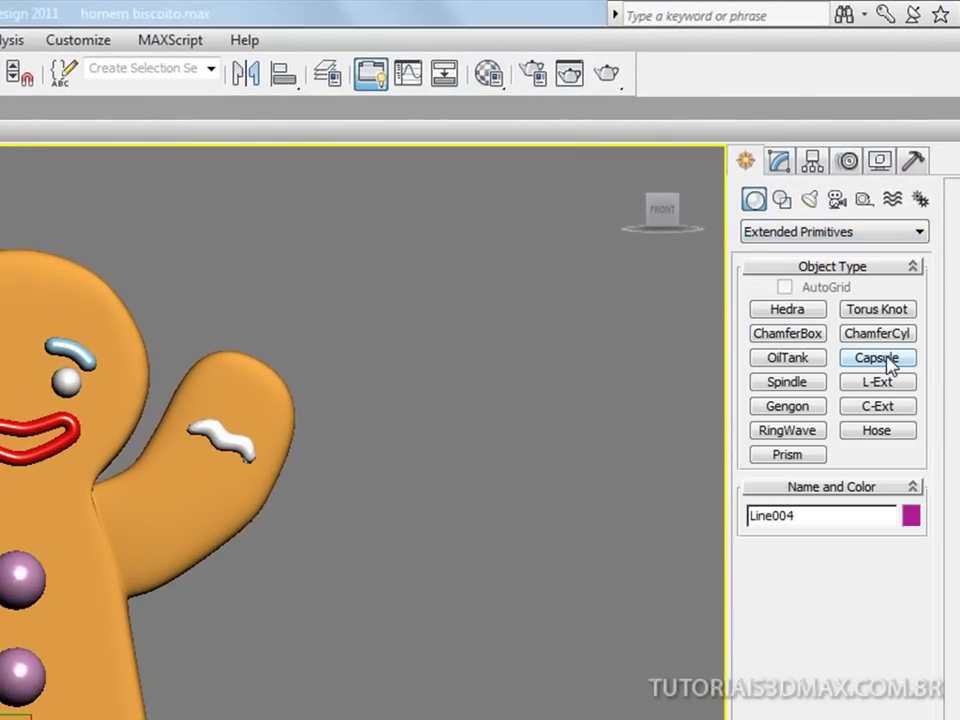
{"action": "left_click", "coordinate": [787, 382]}
{"action": "left_click_drag", "start_coordinate": [405, 606], "coordinate": [410, 598]}
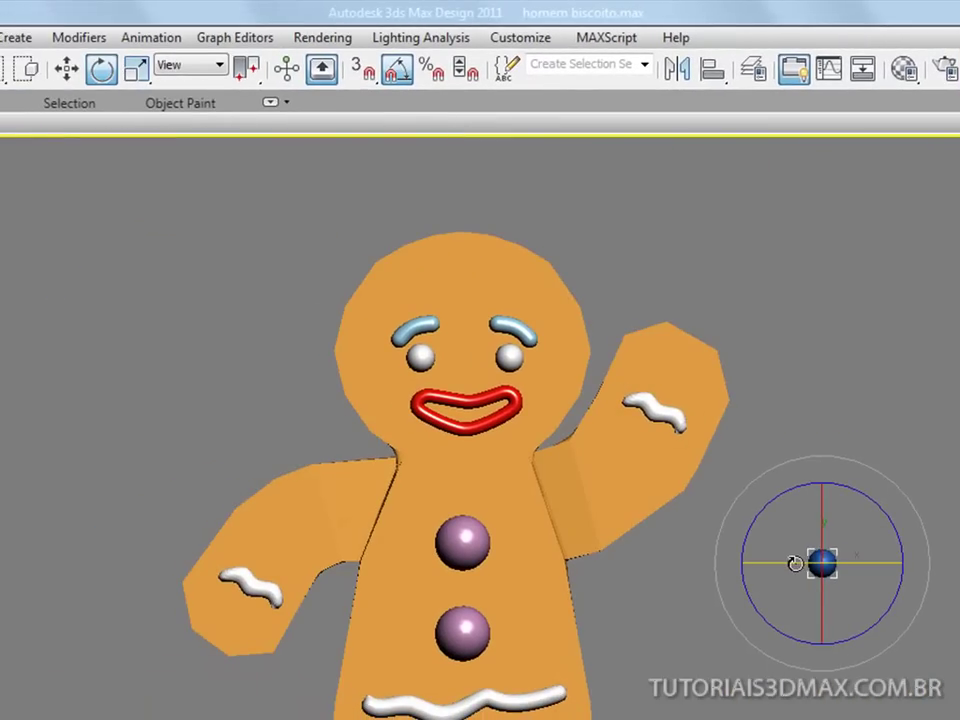
Rotate the new capsule 90° about the Y axis so it lies horizontally in the front view.
{"action": "left_click_drag", "start_coordinate": [795, 564], "coordinate": [900, 568]}
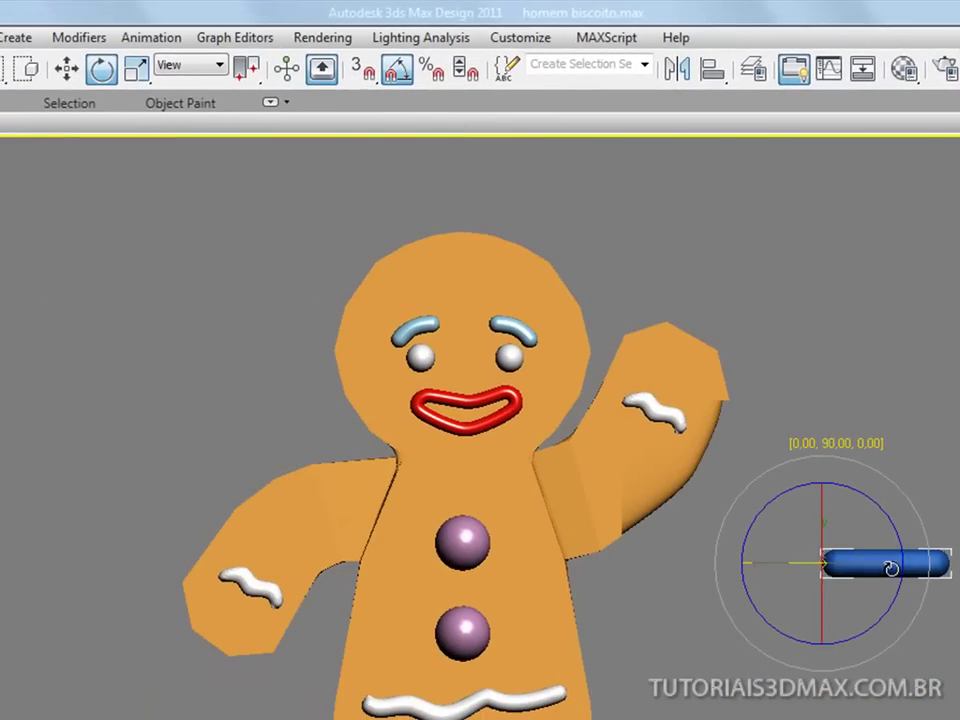
{"action": "left_click_drag", "start_coordinate": [891, 568], "coordinate": [891, 568]}
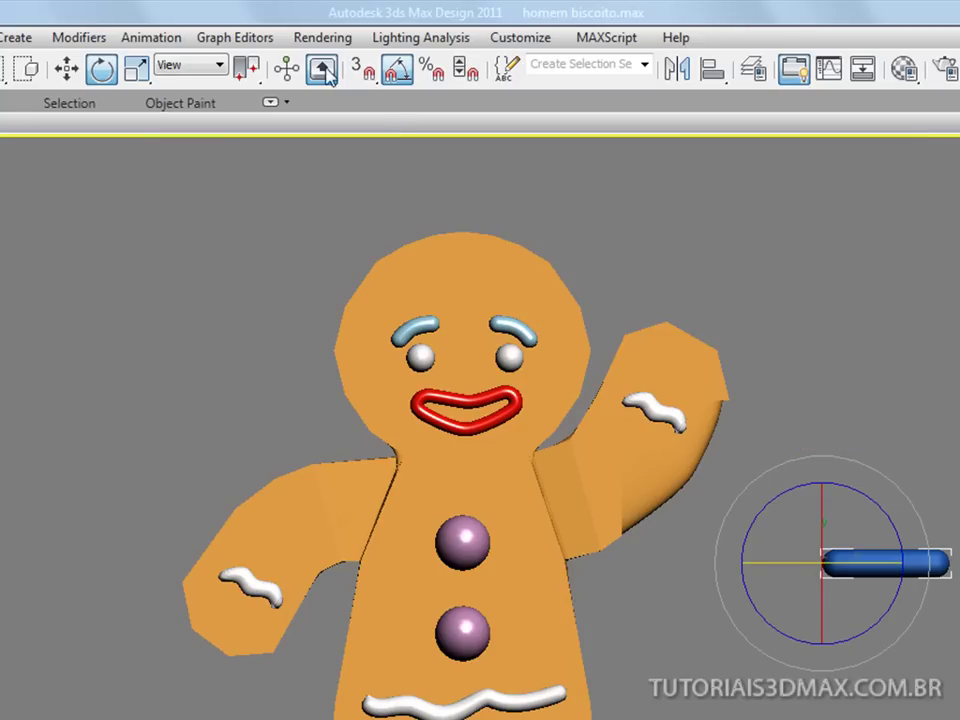
{"action": "left_click", "coordinate": [67, 68]}
{"action": "left_click", "coordinate": [90, 274]}
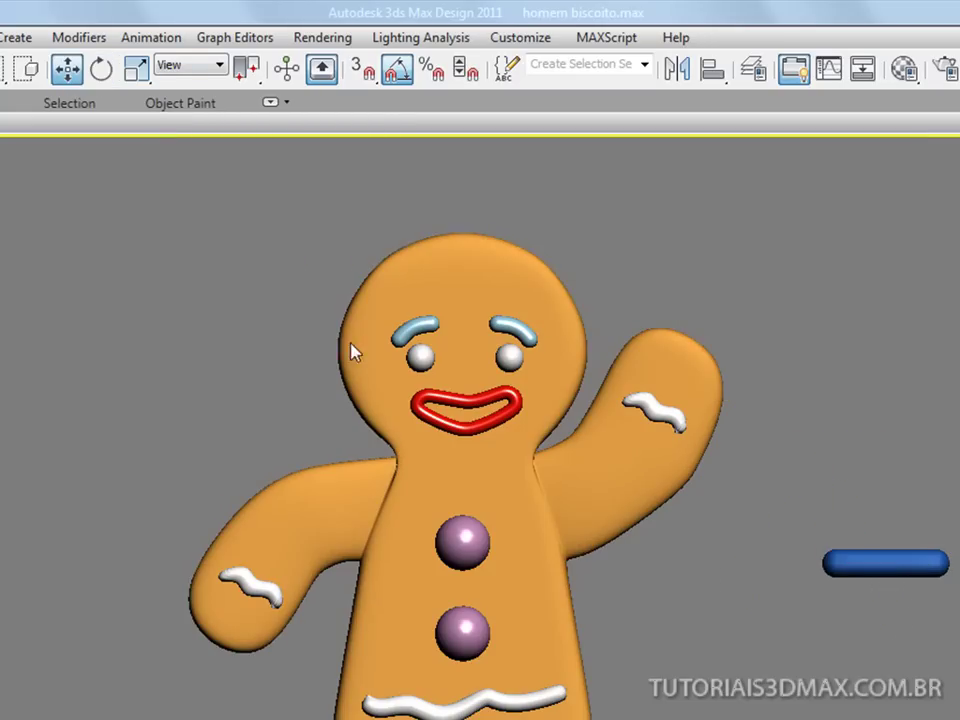
Check the leg stripes in the Photoshop reference photo and move the capsule onto the top of the legs.
{"action": "left_click", "coordinate": [891, 566]}
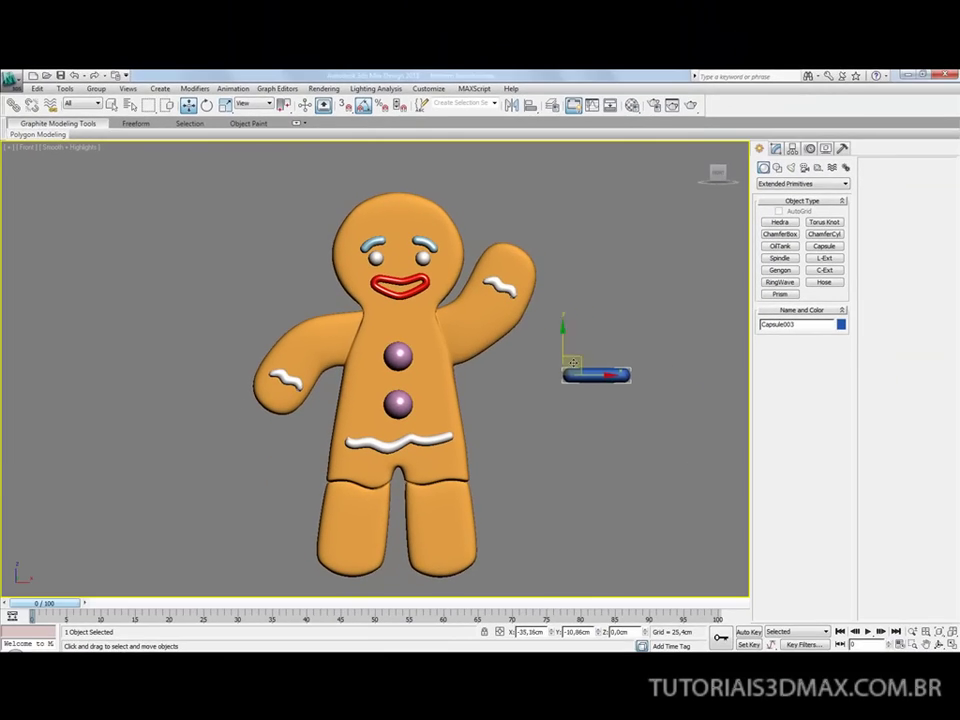
{"action": "key", "text": "alt+Tab"}
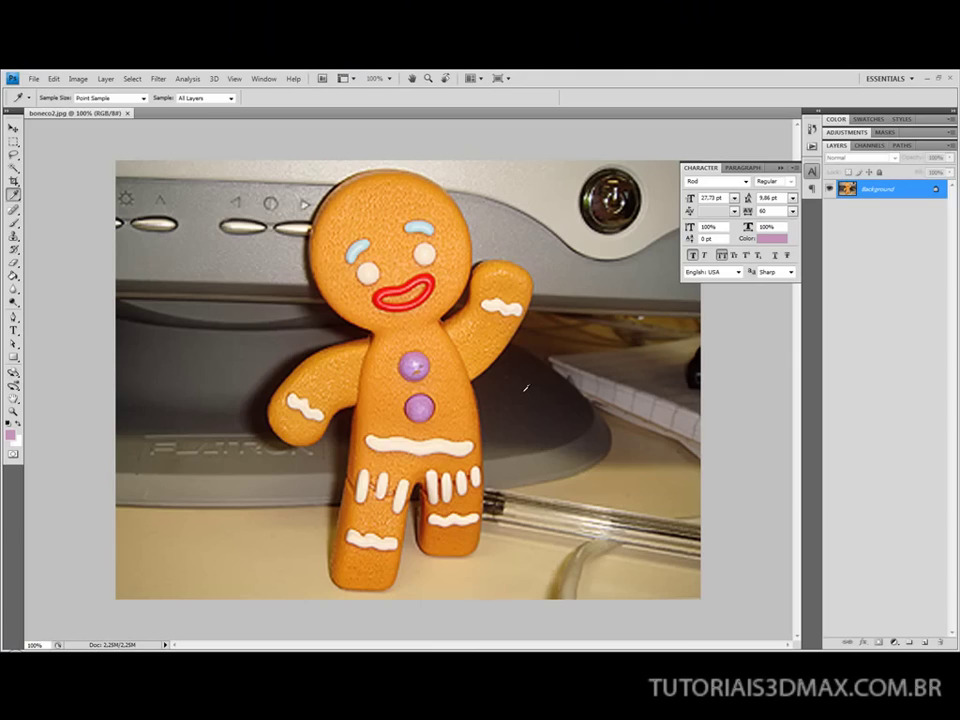
{"action": "key", "text": "alt+Tab"}
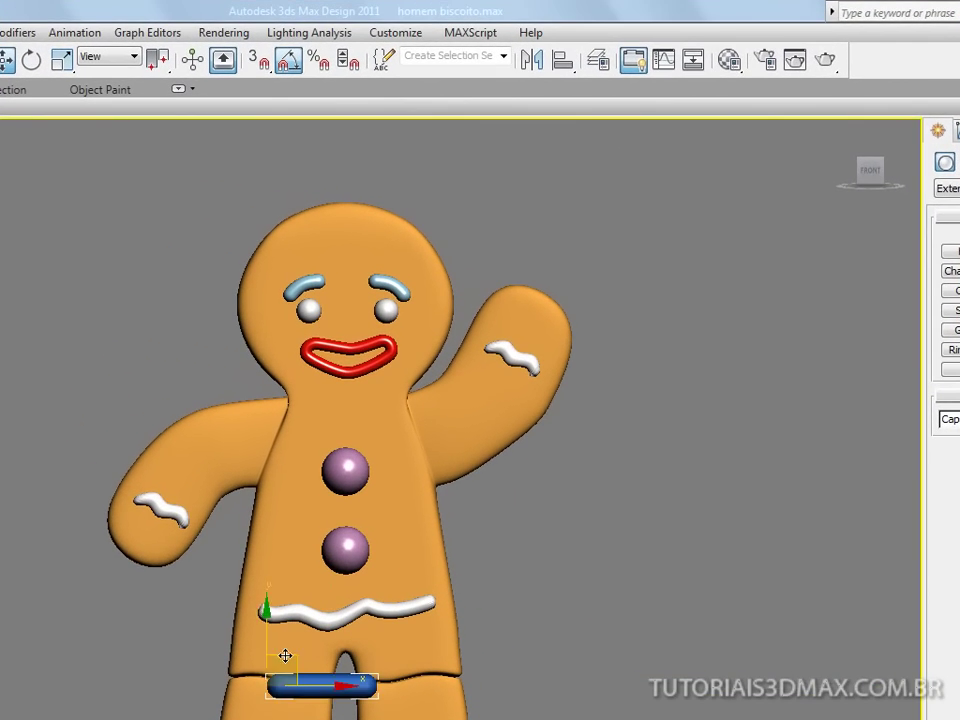
{"action": "left_click_drag", "start_coordinate": [285, 655], "coordinate": [270, 659]}
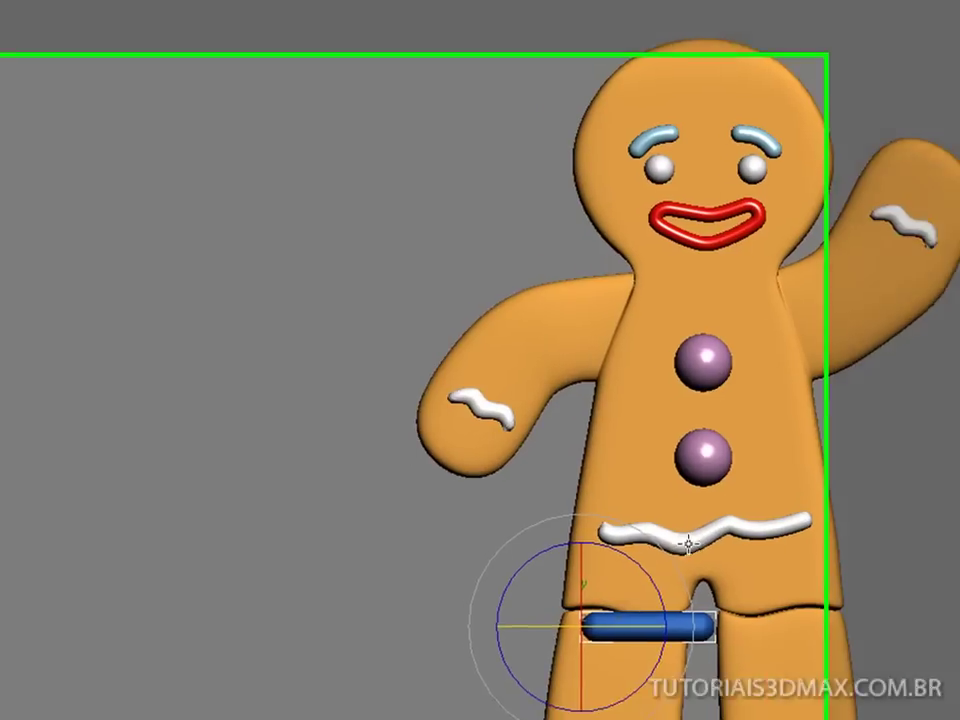
Rotate the capsule upright, scale it uniformly to about 72.6%, and place it across the seam at the left leg's outer edge.
{"action": "key", "text": "e"}
{"action": "left_click_drag", "start_coordinate": [320, 650], "coordinate": [309, 605]}
{"action": "left_click_drag", "start_coordinate": [791, 489], "coordinate": [754, 435]}
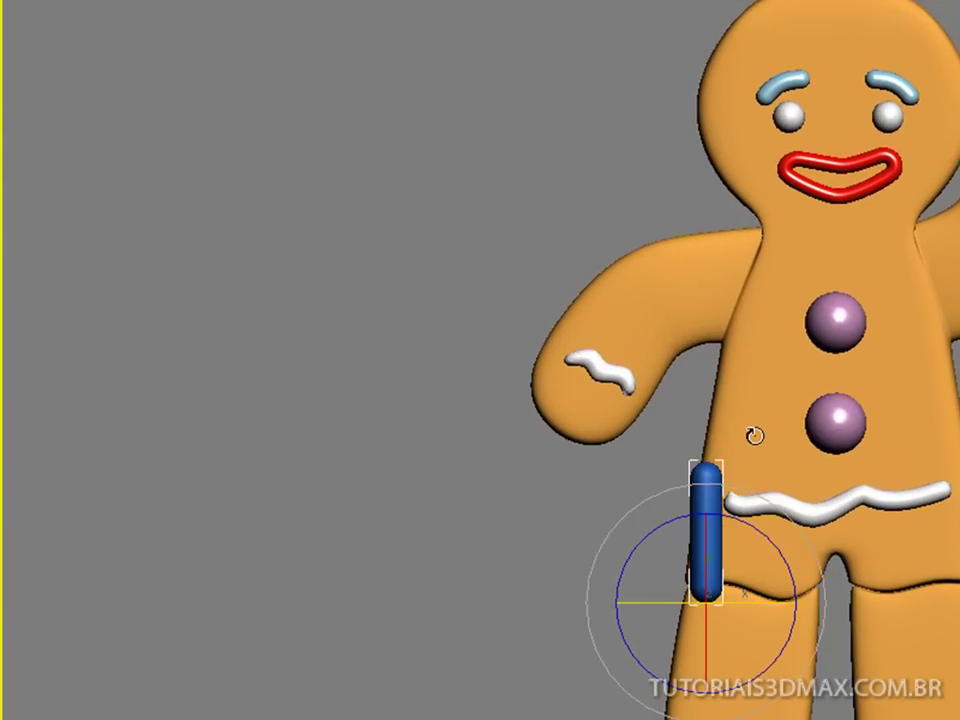
{"action": "key", "text": "w"}
{"action": "key", "text": "r"}
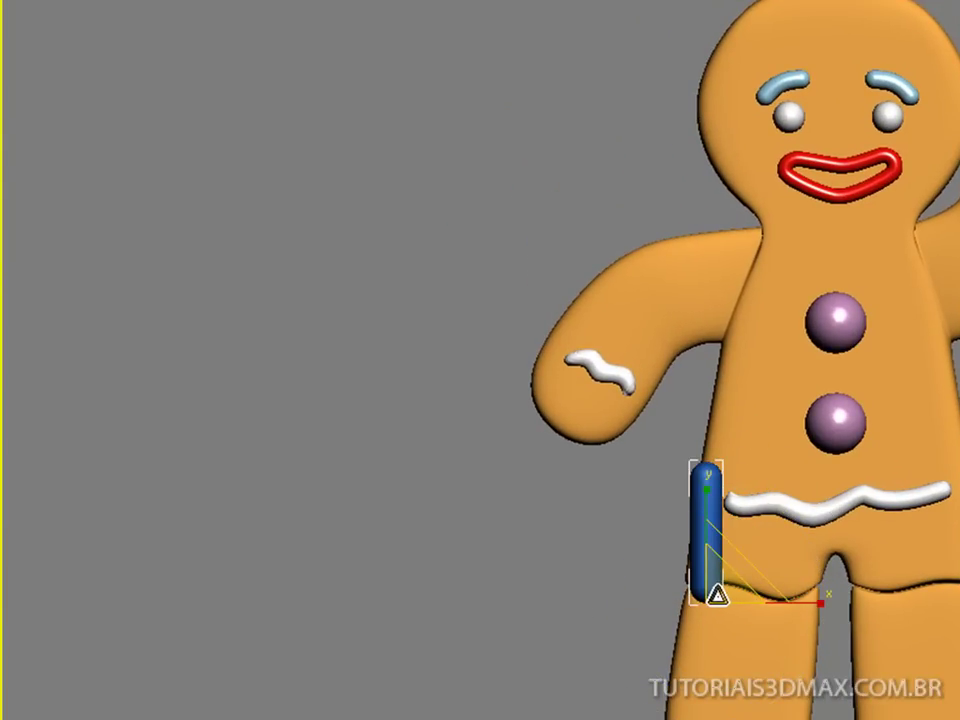
{"action": "left_click_drag", "start_coordinate": [716, 597], "coordinate": [699, 639]}
{"action": "key", "text": "w"}
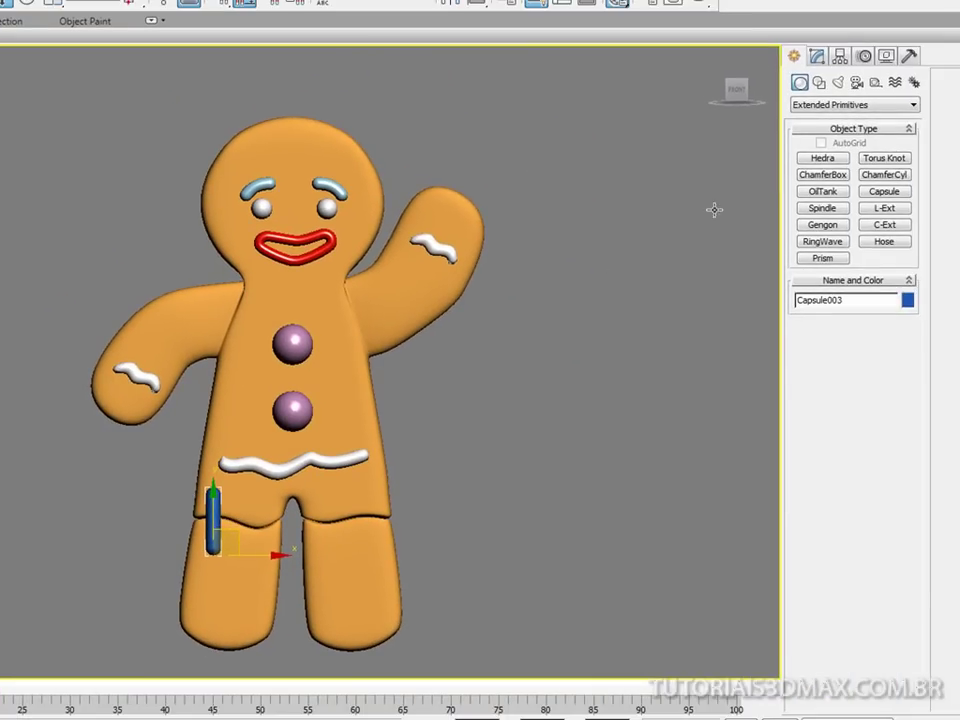
Apply the glossy white material to the leg capsule and compare it with the reference photo.
{"action": "key", "text": "m"}
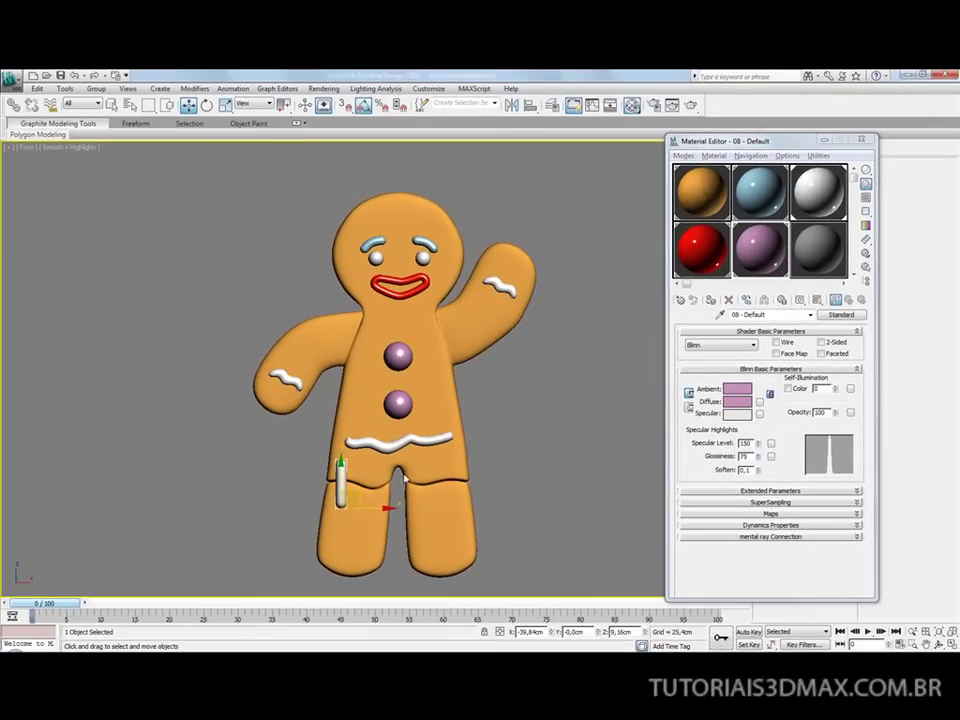
{"action": "key", "text": "alt+Tab"}
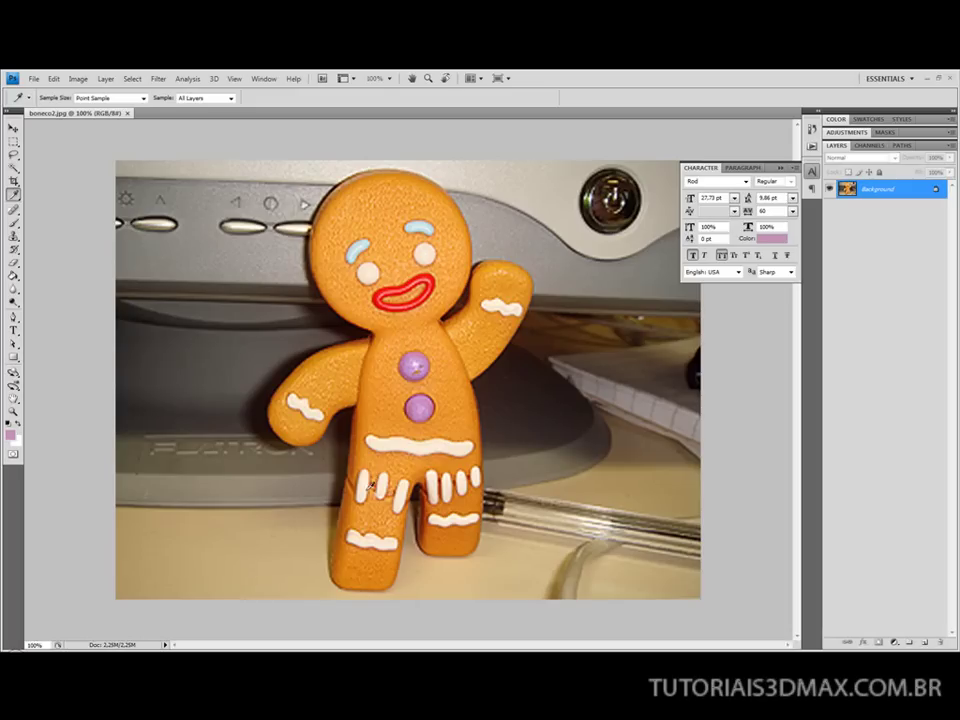
{"action": "key", "text": "alt+Tab"}
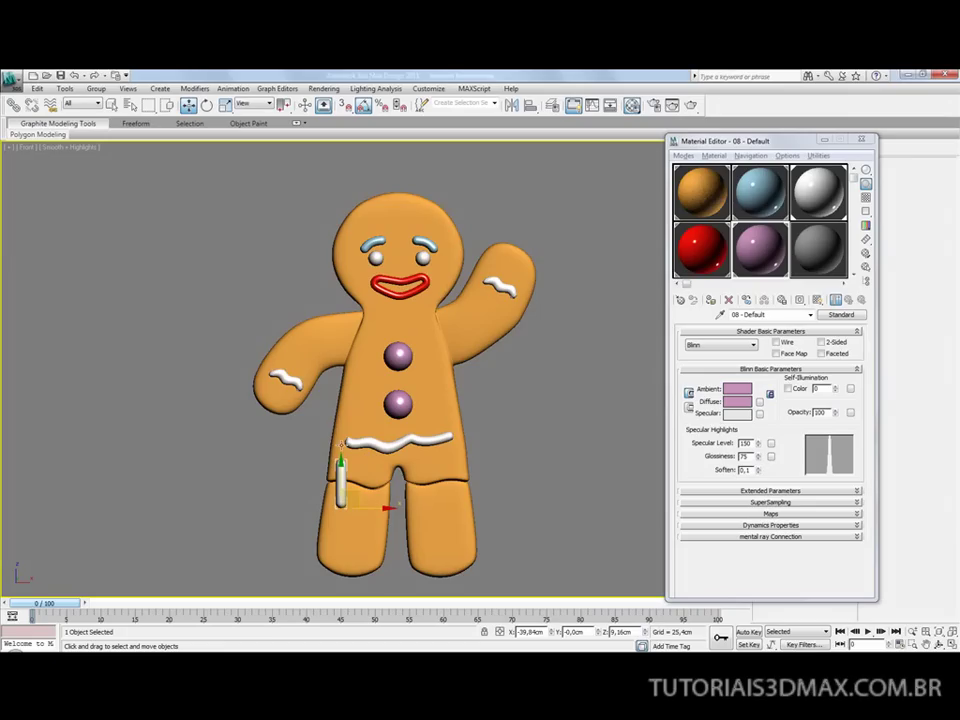
{"action": "left_click", "coordinate": [860, 139]}
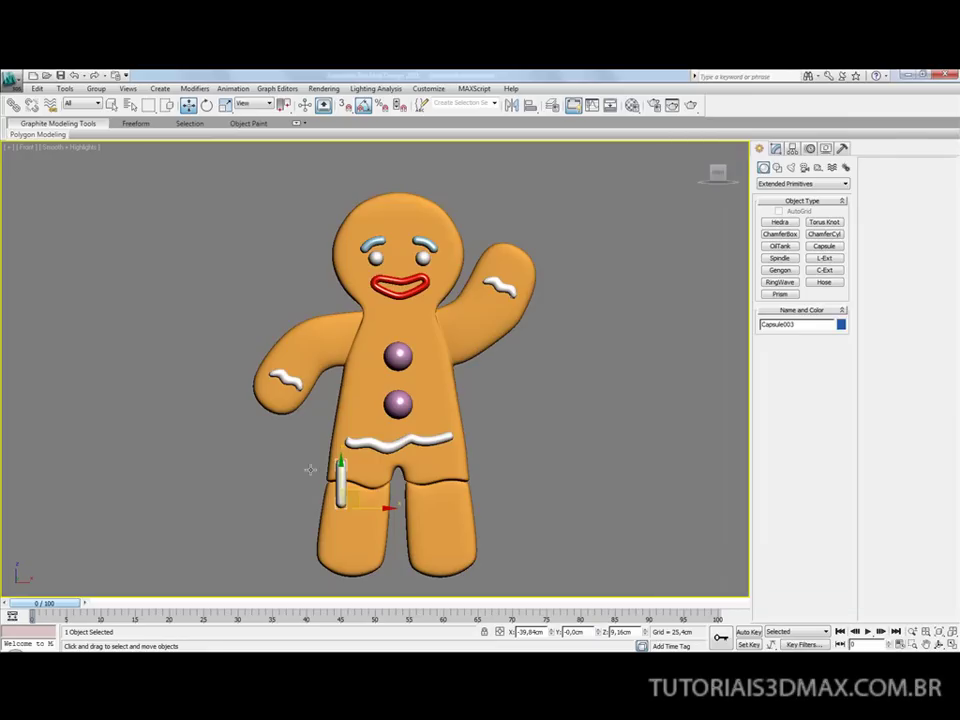
Shorten the capsule along its length and center it over the left leg's seam.
{"action": "key", "text": "r"}
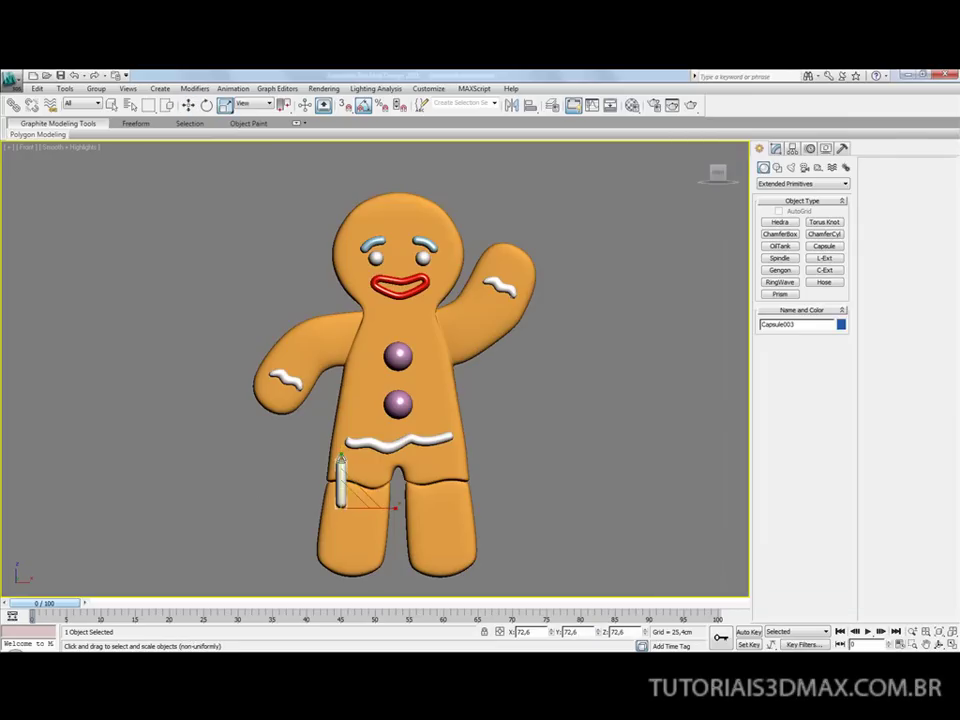
{"action": "key", "text": "w"}
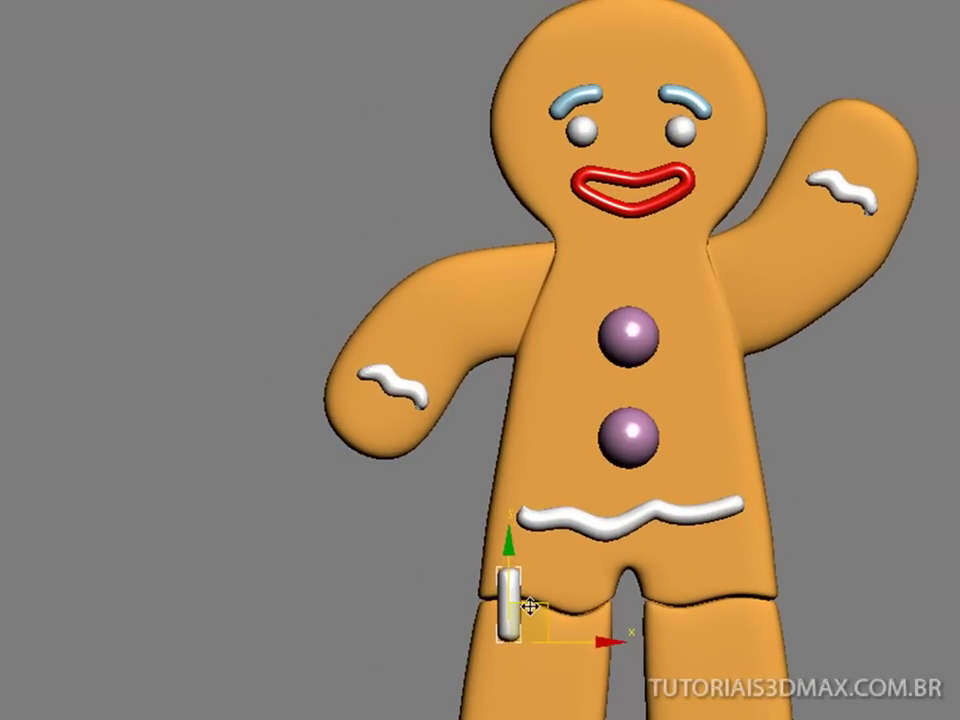
{"action": "left_click_drag", "start_coordinate": [530, 606], "coordinate": [527, 604]}
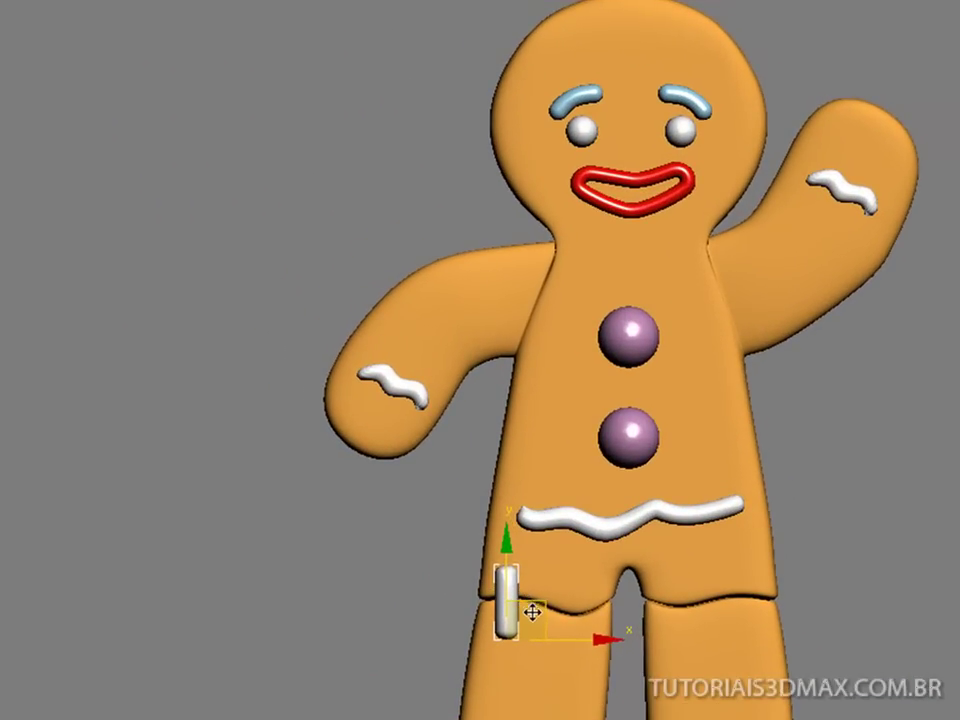
Clone two copies of the capsule side by side across the left leg's seam, making them shorter than the first.
{"action": "mouse_move", "coordinate": [568, 641]}
{"action": "left_mouse_down", "text": "shift"}
{"action": "mouse_move", "coordinate": [606, 640]}
{"action": "mouse_move", "coordinate": [597, 642]}
{"action": "left_mouse_up", "text": "shift"}
{"action": "left_click", "coordinate": [799, 459]}
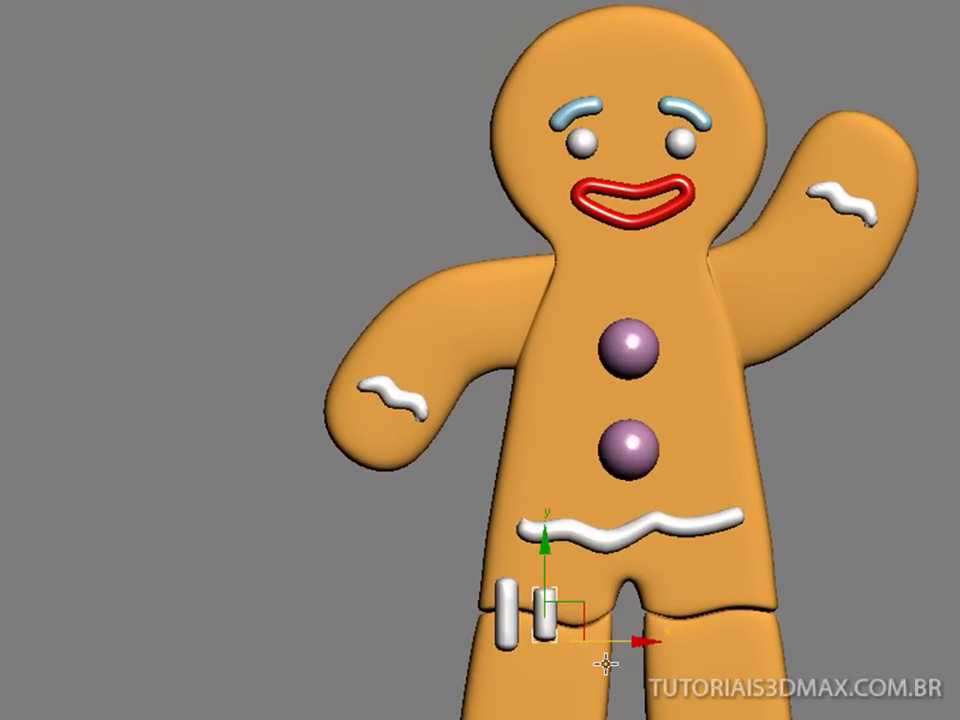
{"action": "mouse_move", "coordinate": [625, 641]}
{"action": "left_mouse_down", "text": "shift"}
{"action": "mouse_move", "coordinate": [677, 639]}
{"action": "mouse_move", "coordinate": [660, 652]}
{"action": "left_mouse_up", "text": "shift"}
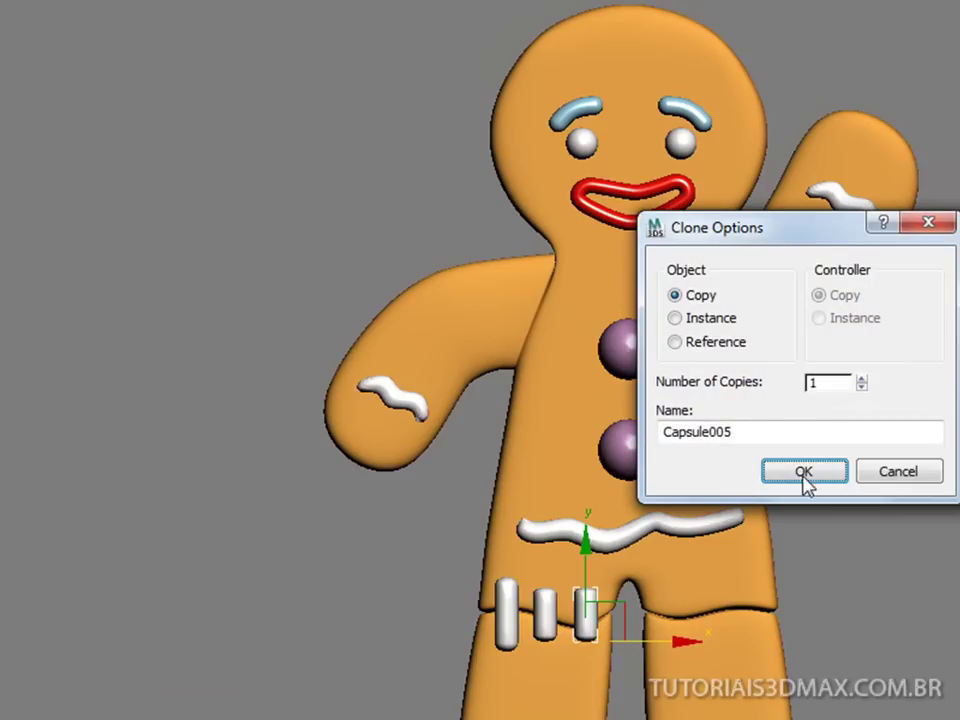
{"action": "left_click", "coordinate": [804, 474]}
Lengthen the third capsule on the left leg, lower it over the seam, and check the reference photo.
{"action": "key", "text": "r"}
{"action": "left_click_drag", "start_coordinate": [579, 521], "coordinate": [594, 488]}
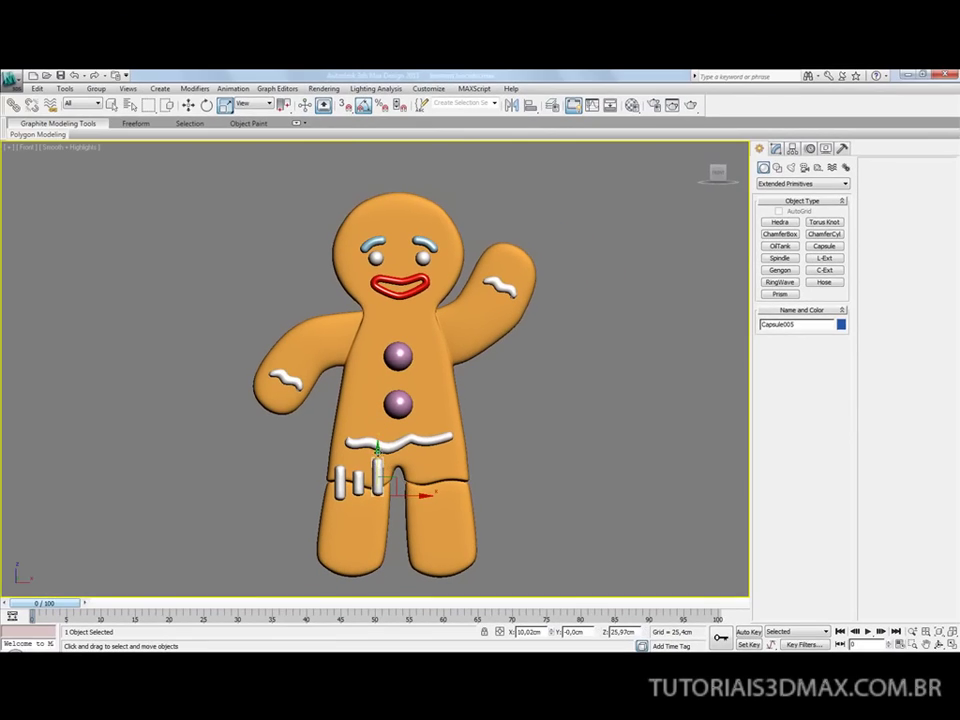
{"action": "left_click_drag", "start_coordinate": [378, 449], "coordinate": [377, 459]}
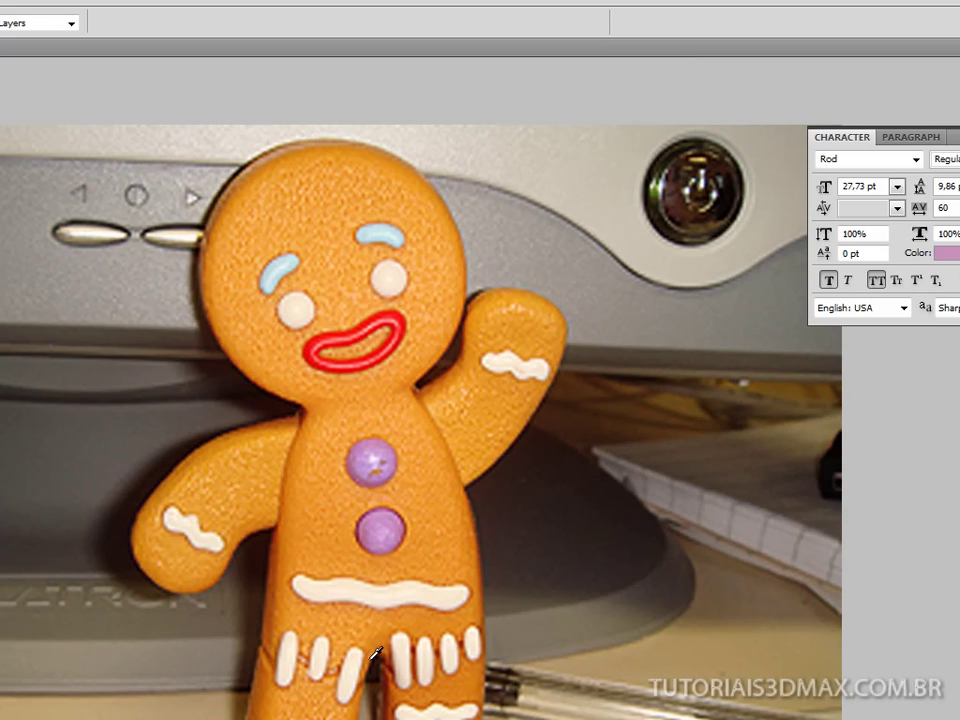
{"action": "key", "text": "alt+Tab"}
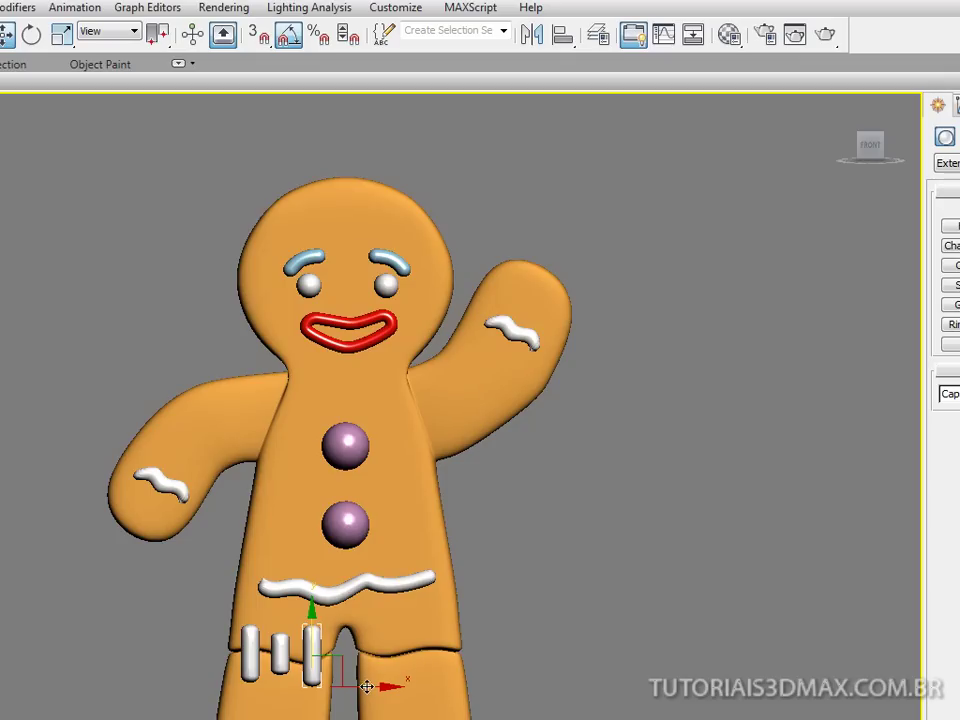
Clone the third capsule as one copy onto the inner edge of the right leg's seam and tilt it slightly.
{"action": "left_click_drag", "start_coordinate": [365, 686], "coordinate": [431, 684], "text": "shift"}
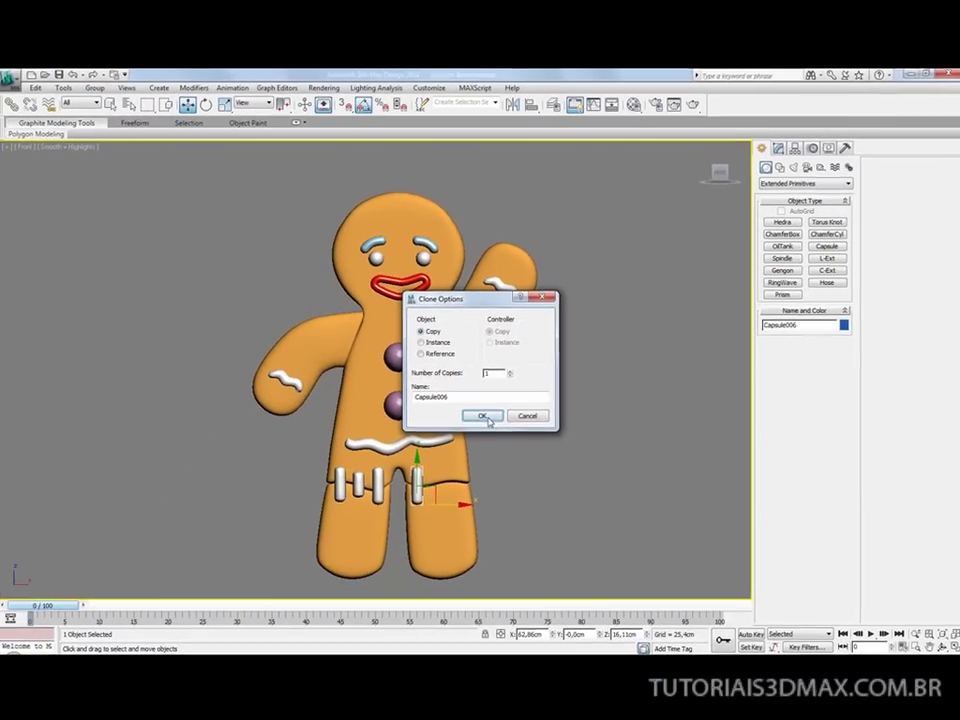
{"action": "left_click", "coordinate": [483, 416]}
{"action": "key", "text": "e"}
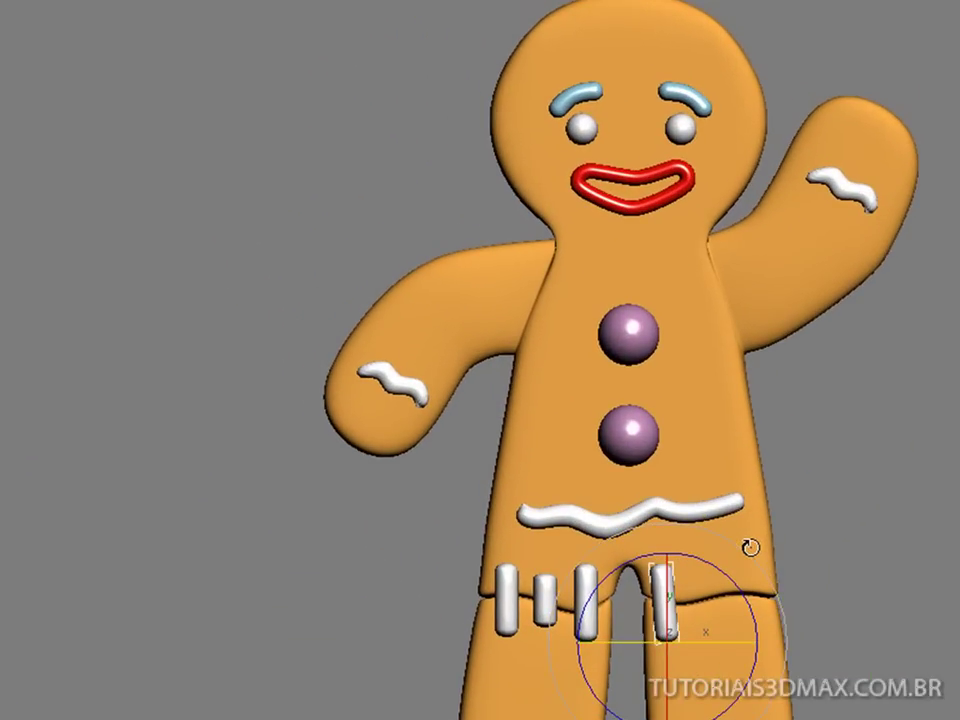
{"action": "key", "text": "w"}
Clone the tilted capsule as a copy next to it on the right leg and rotate the copy upright.
{"action": "left_click_drag", "start_coordinate": [726, 643], "coordinate": [758, 642], "text": "shift"}
{"action": "left_click", "coordinate": [799, 462]}
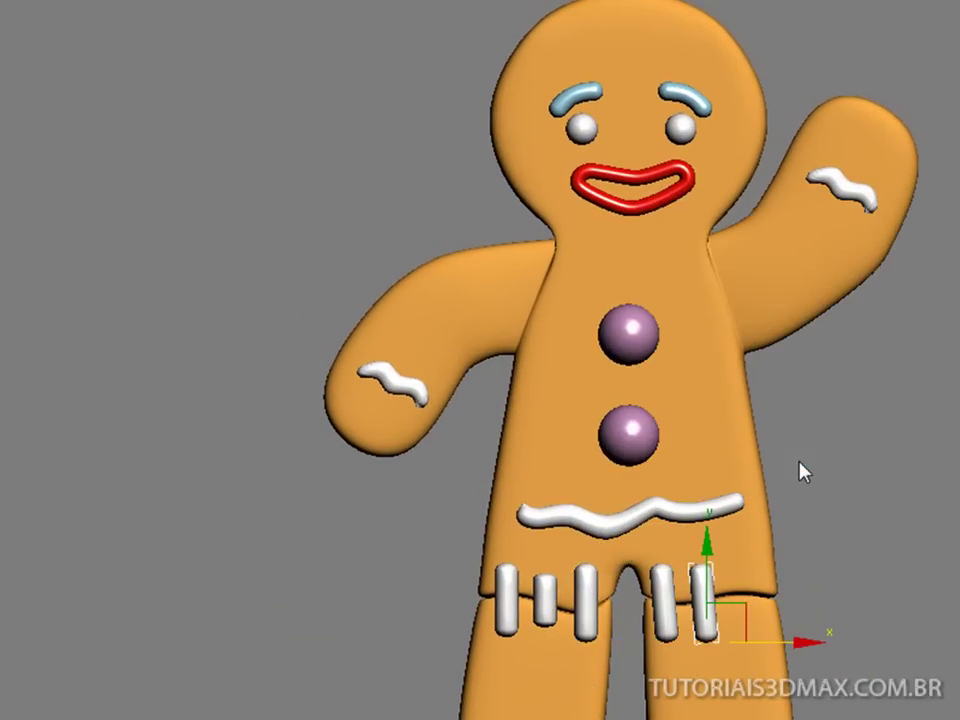
{"action": "key", "text": "e"}
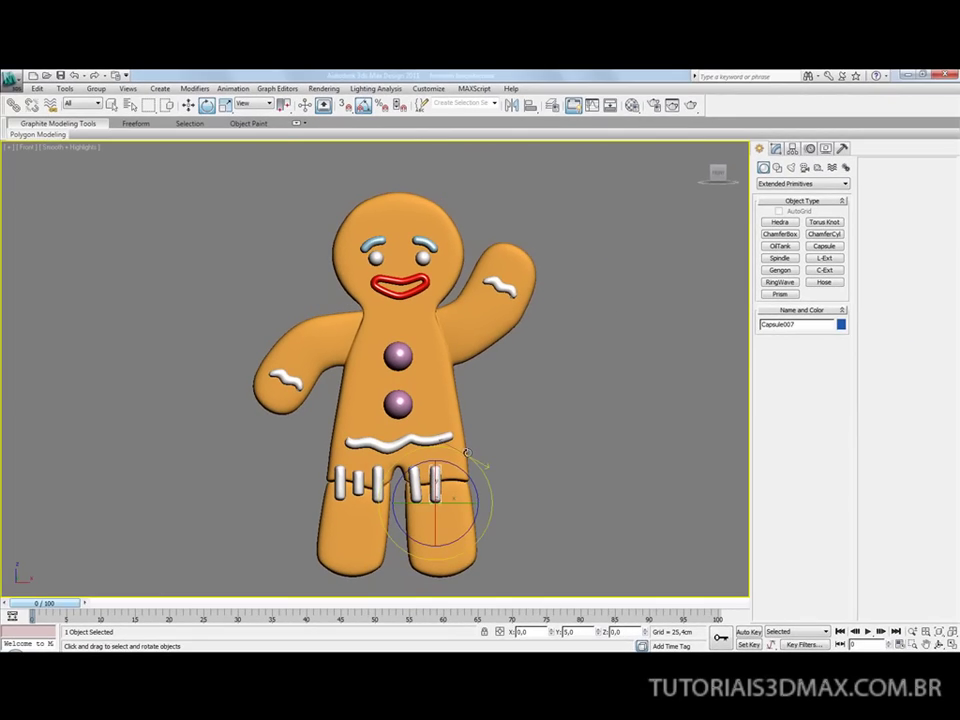
Clone the upright capsule on the right leg as one copy beside it, make the copy shorter, and check the reference photo.
{"action": "key", "text": "alt+Tab"}
{"action": "key", "text": "alt+Tab"}
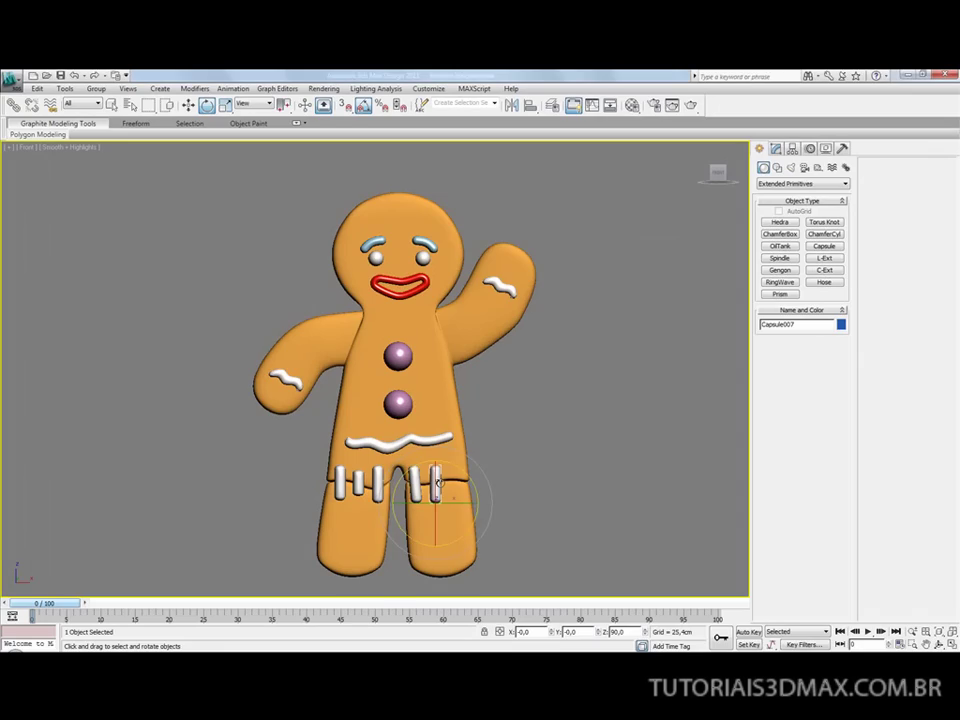
{"action": "key", "text": "w"}
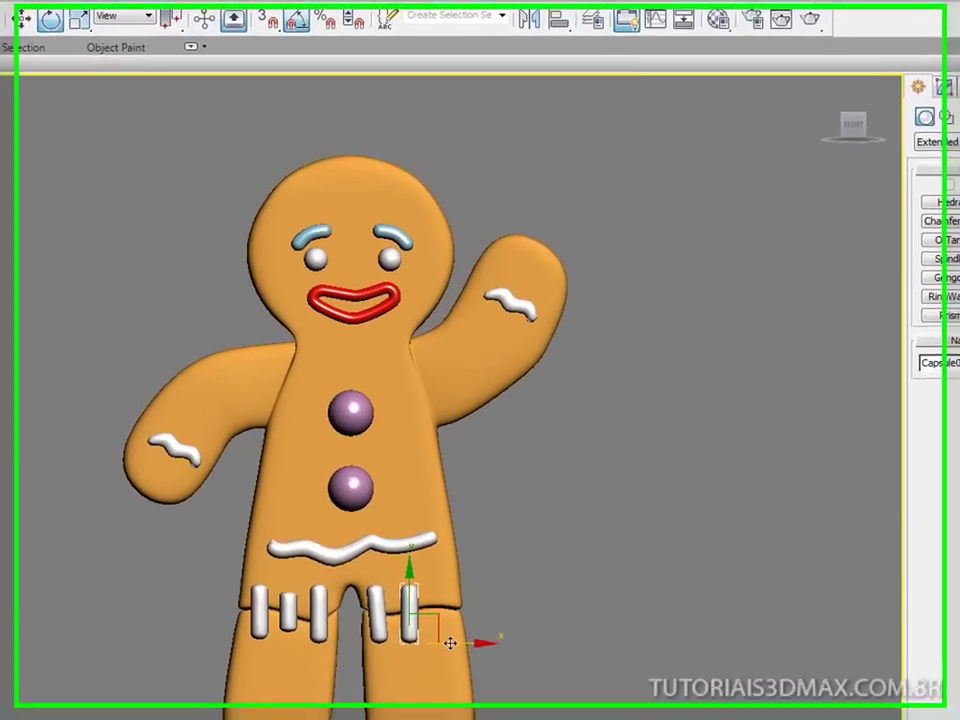
{"action": "left_click_drag", "start_coordinate": [450, 643], "coordinate": [476, 637], "text": "shift"}
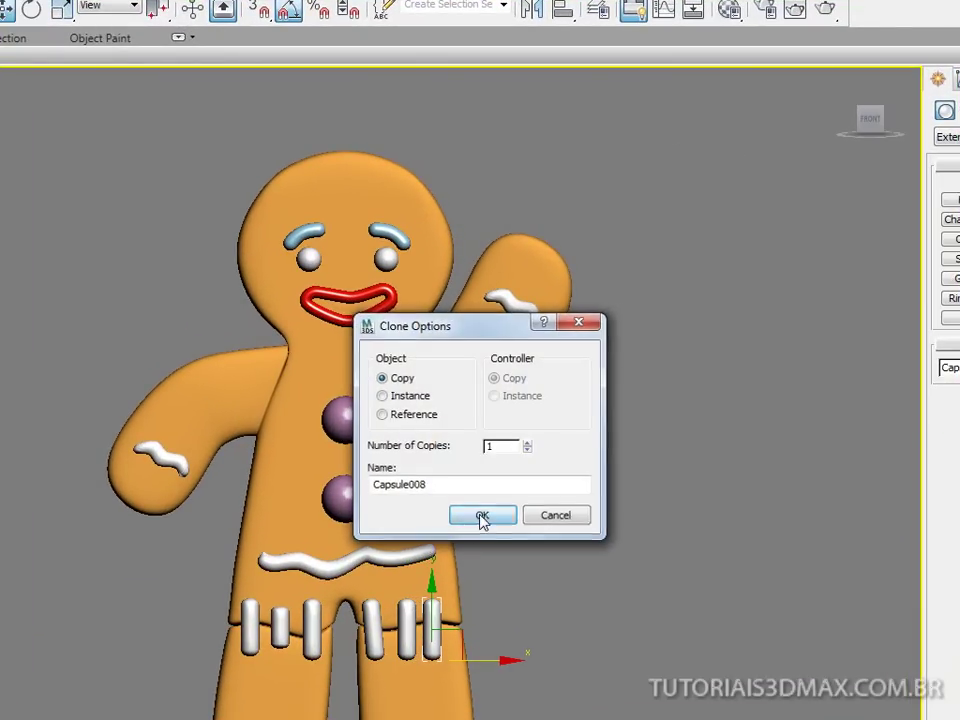
{"action": "left_click", "coordinate": [482, 516]}
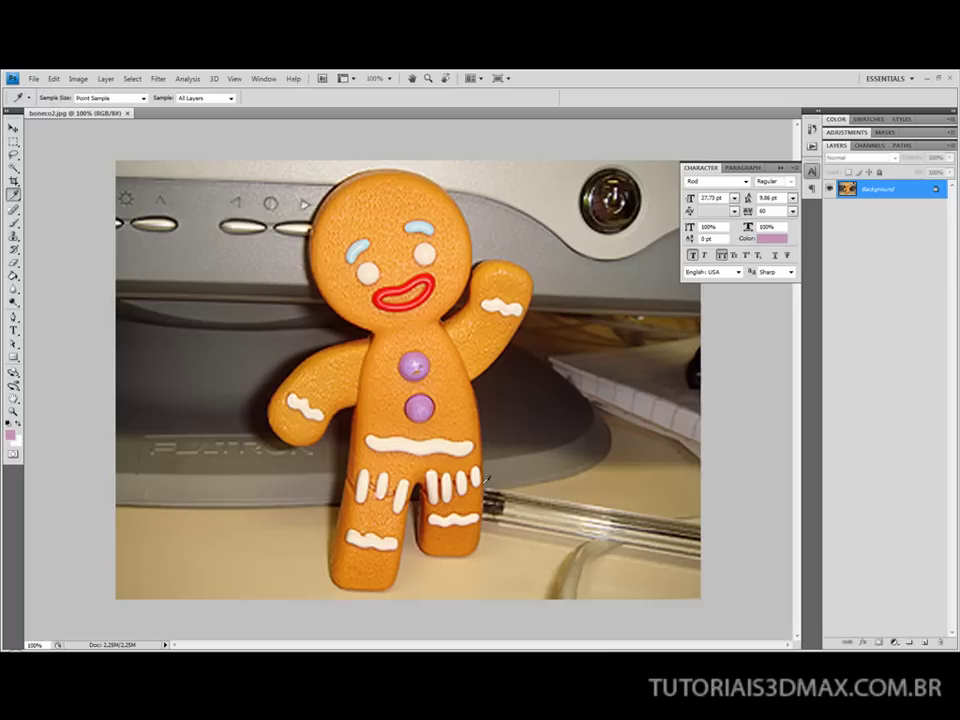
{"action": "key", "text": "alt+Tab"}
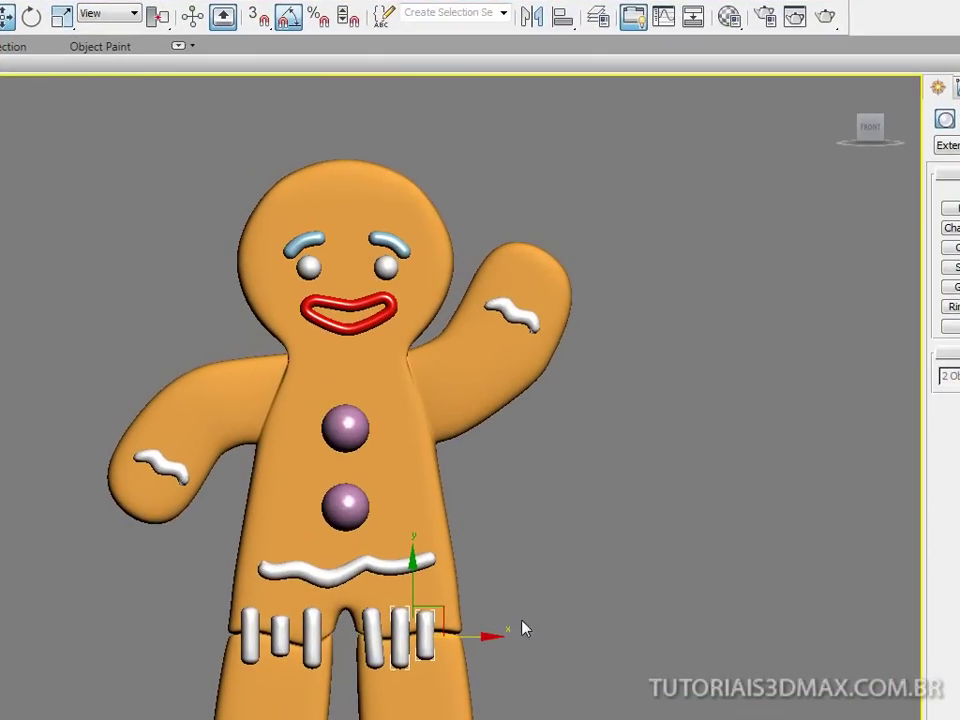
Clone the short capsule as one copy onto the right leg's outer edge and shift the three upright capsules slightly inward.
{"action": "left_click", "coordinate": [424, 622]}
{"action": "left_click_drag", "start_coordinate": [470, 656], "coordinate": [496, 659], "text": "shift"}
{"action": "left_click", "coordinate": [481, 525]}
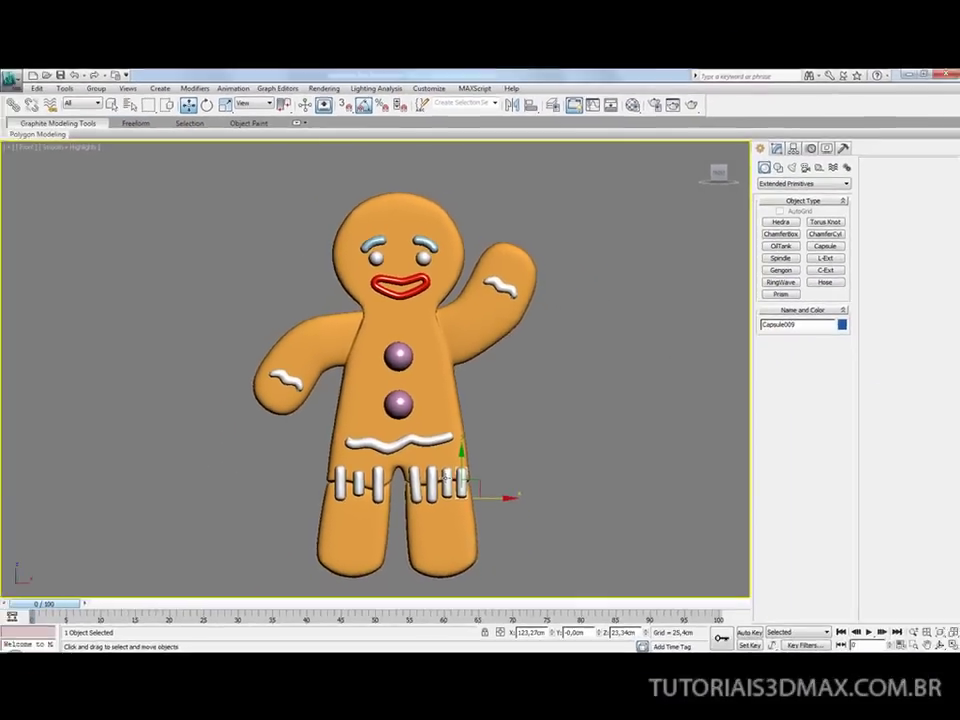
{"action": "left_click", "coordinate": [431, 483], "text": "ctrl"}
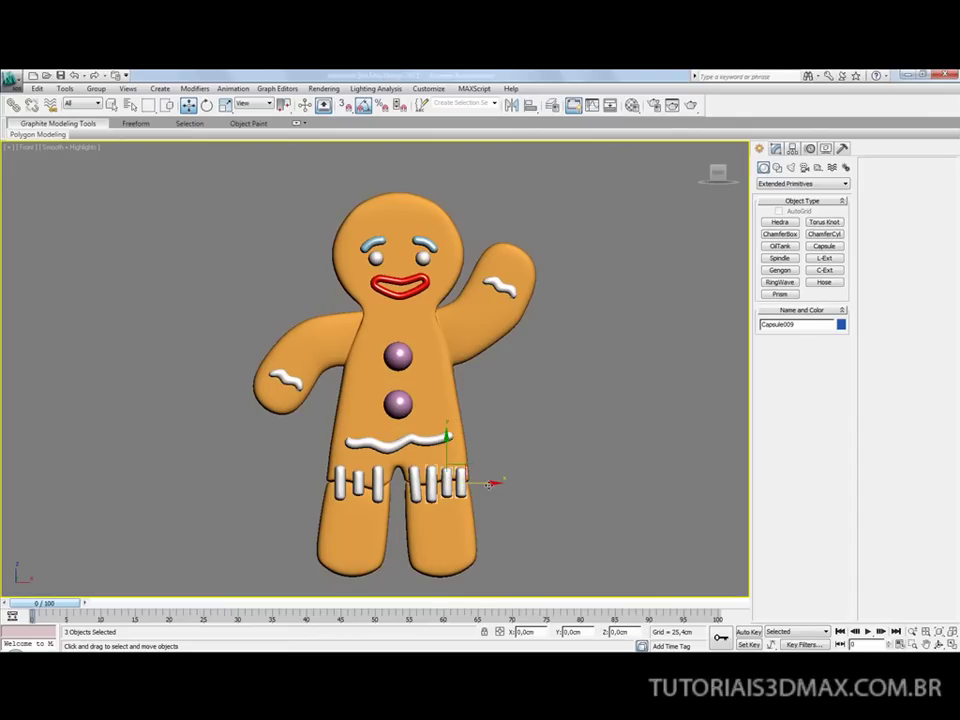
{"action": "left_click_drag", "start_coordinate": [492, 483], "coordinate": [489, 483]}
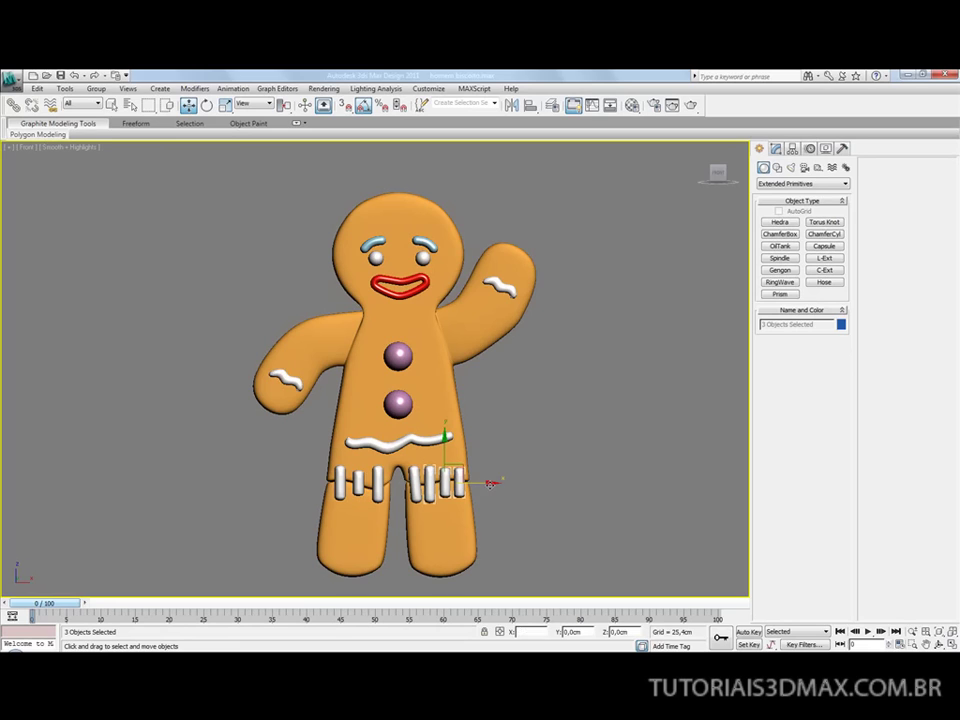
Following the reference photo, clone the left arm's wavy stripe as a copy onto the lower left leg and rotate it roughly horizontal.
{"action": "key", "text": "alt+Tab"}
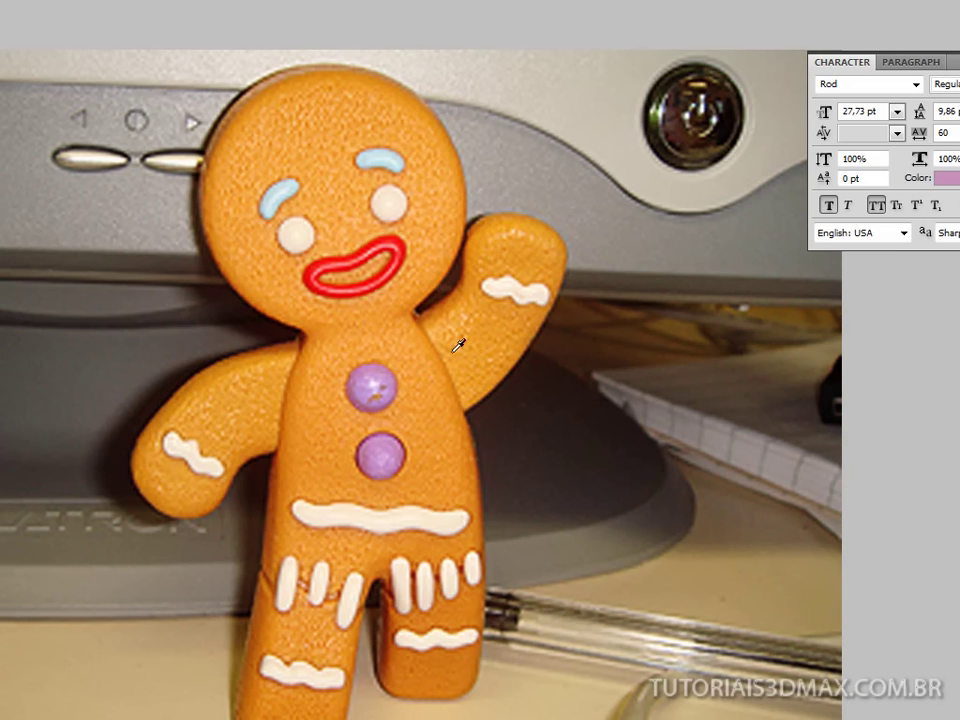
{"action": "key", "text": "alt+Tab"}
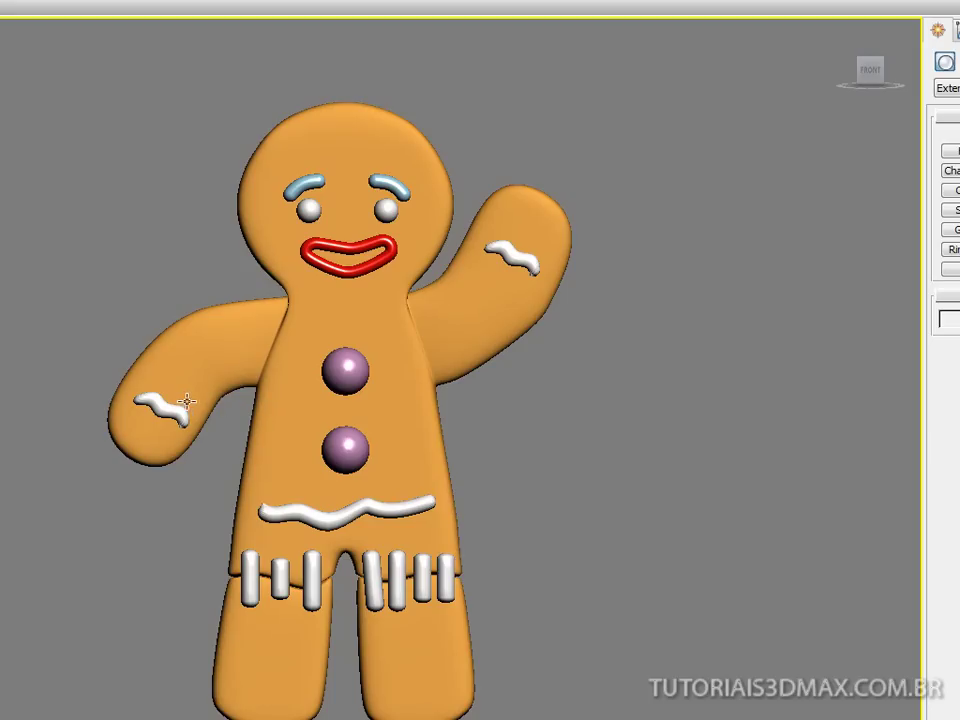
{"action": "left_click", "coordinate": [171, 409]}
{"action": "mouse_move", "coordinate": [190, 383]}
{"action": "left_mouse_down", "text": "shift"}
{"action": "mouse_move", "coordinate": [236, 510]}
{"action": "mouse_move", "coordinate": [298, 628]}
{"action": "left_mouse_up", "text": "shift"}
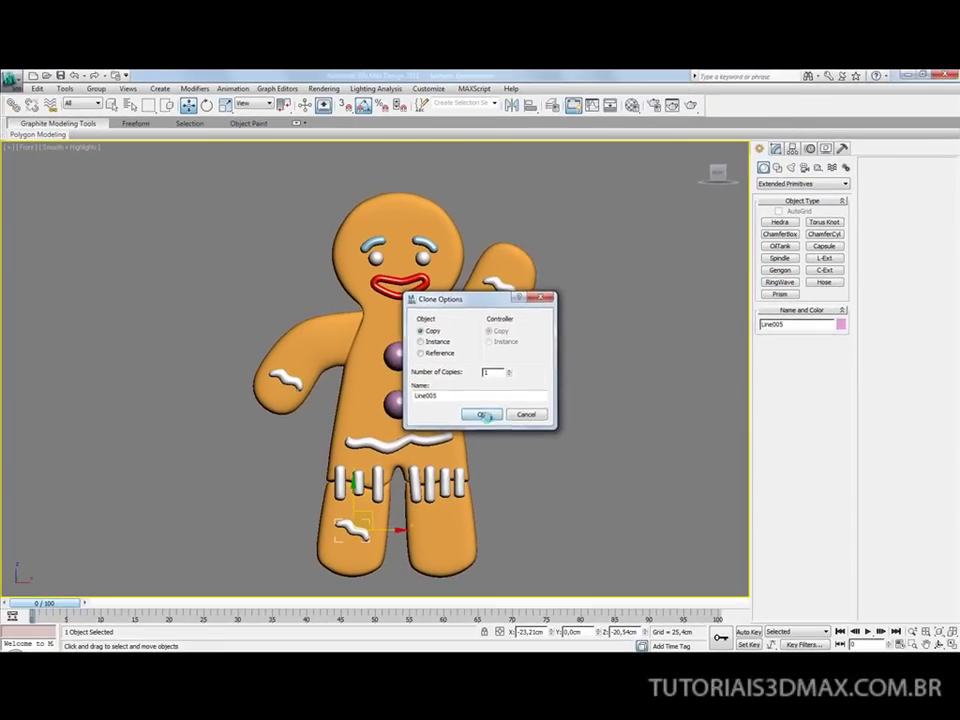
{"action": "left_click", "coordinate": [482, 421]}
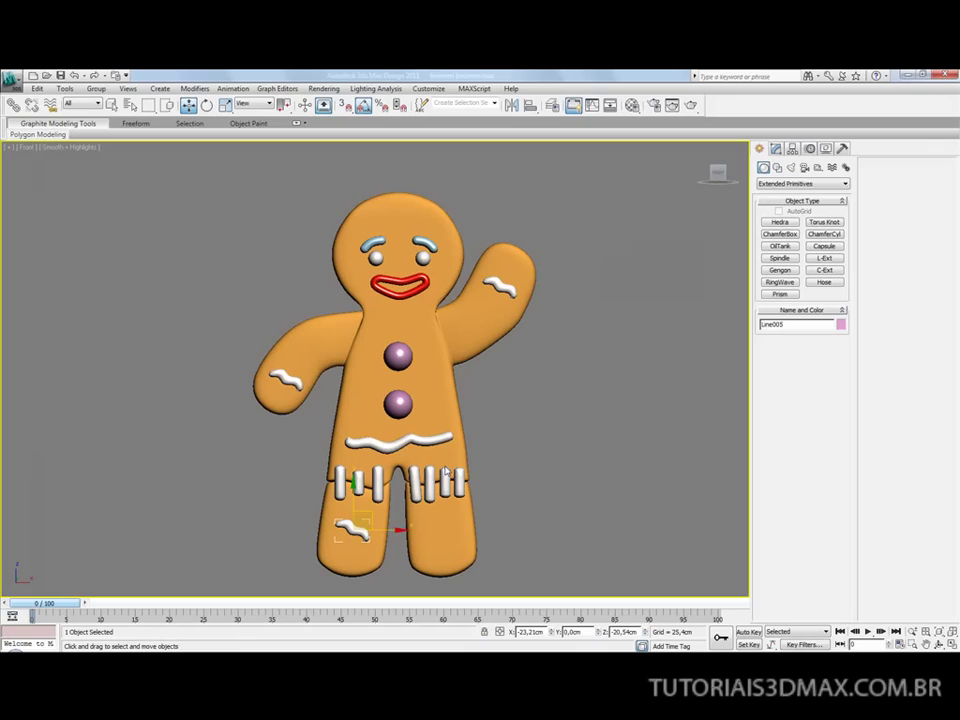
{"action": "key", "text": "e"}
{"action": "left_click_drag", "start_coordinate": [412, 470], "coordinate": [415, 515]}
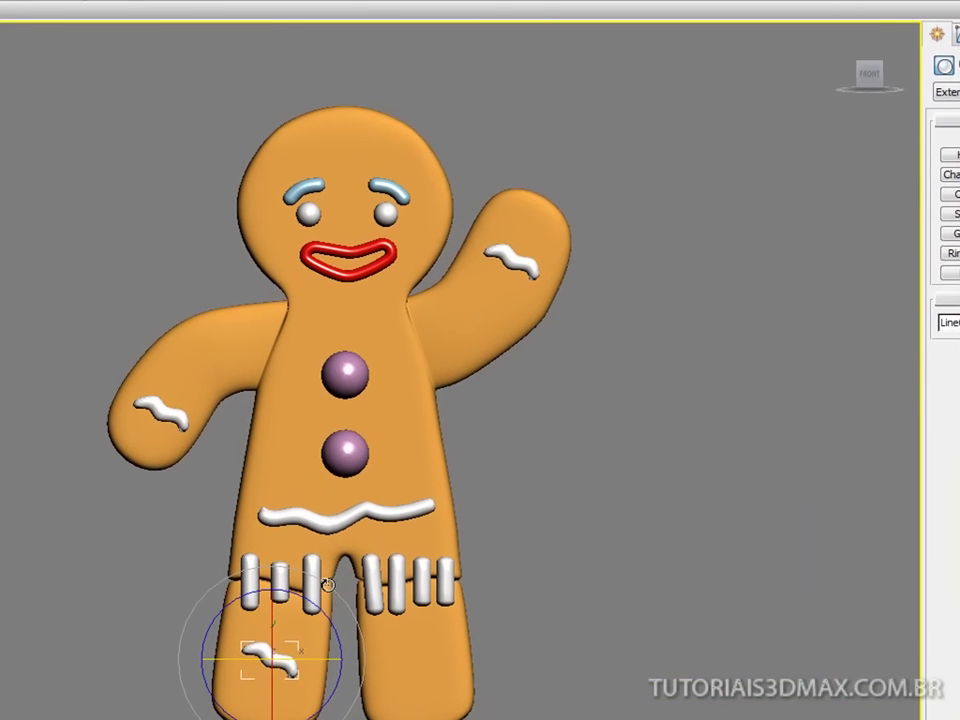
{"action": "left_click_drag", "start_coordinate": [373, 630], "coordinate": [442, 685]}
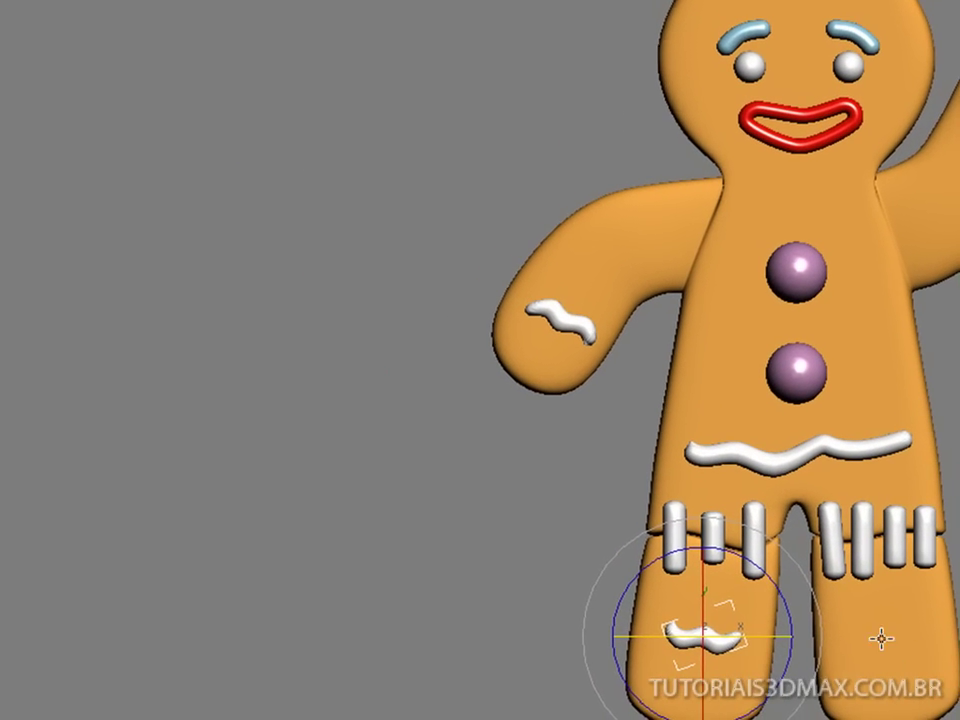
Widen the wavy stripe on the left leg to span most of the leg and adjust its height slightly.
{"action": "key", "text": "w"}
{"action": "mouse_move", "coordinate": [817, 640]}
{"action": "left_mouse_down"}
{"action": "mouse_move", "coordinate": [853, 639]}
{"action": "mouse_move", "coordinate": [845, 643]}
{"action": "left_mouse_up"}
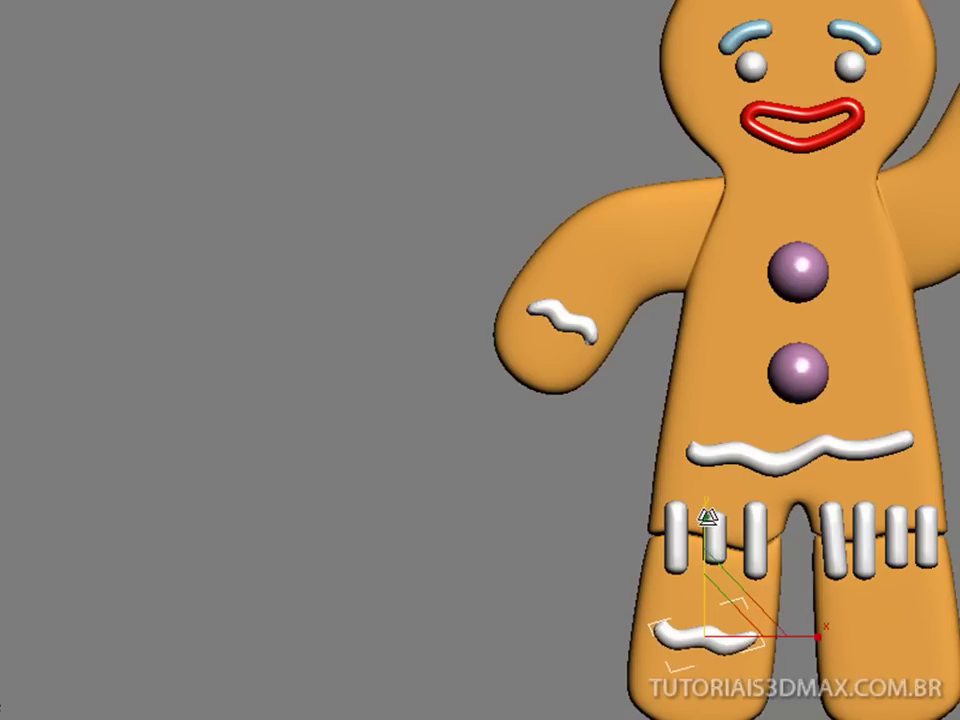
{"action": "key", "text": "w"}
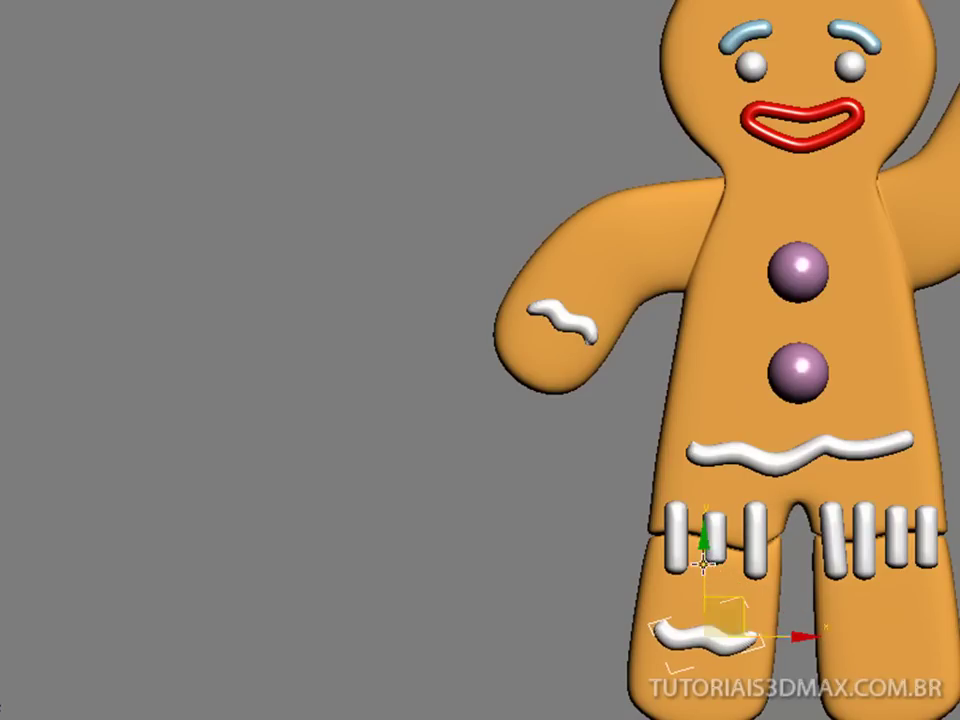
{"action": "left_click_drag", "start_coordinate": [704, 563], "coordinate": [705, 556]}
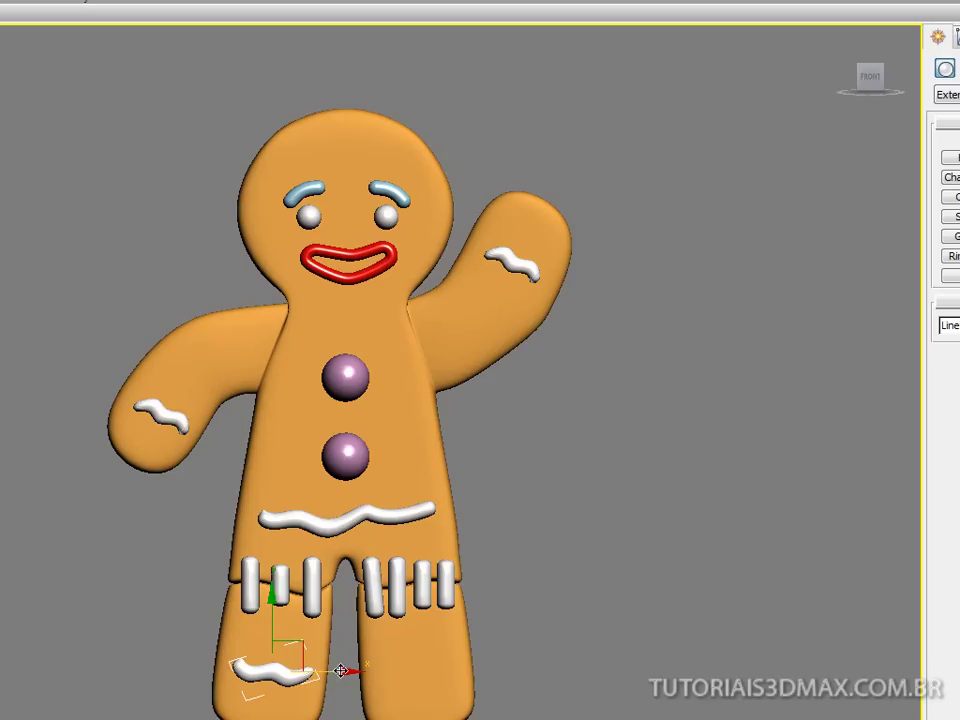
Clone the left leg's wavy stripe as one copy onto the right leg, rotate it slightly upward at the outer end, and deselect it.
{"action": "left_click_drag", "start_coordinate": [341, 671], "coordinate": [493, 673], "text": "shift"}
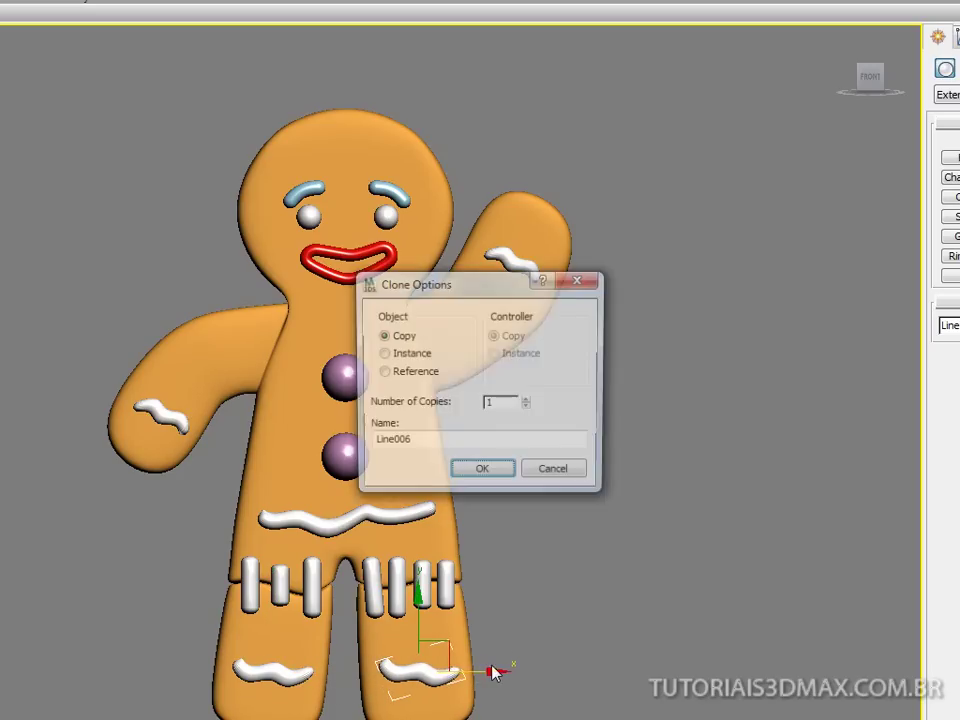
{"action": "left_click", "coordinate": [498, 474]}
{"action": "key", "text": "e"}
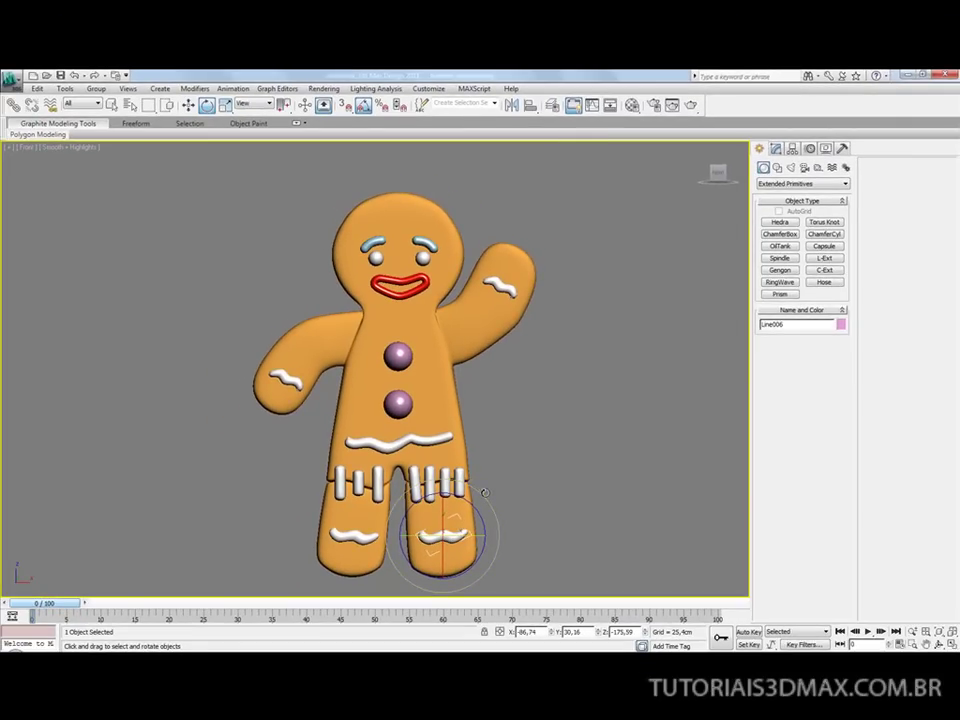
{"action": "left_click", "coordinate": [539, 491]}
{"action": "key", "text": "w"}
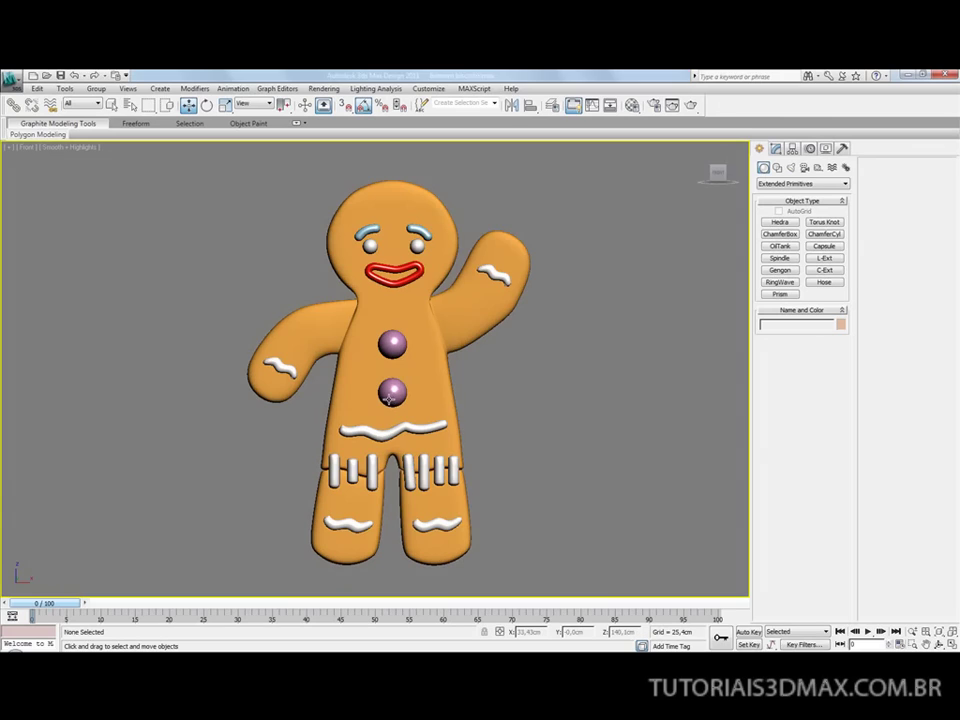
Compare the decorated figure with the reference photo and render the Front view with the gingerbread body selected.
{"action": "key", "text": "alt+Tab"}
{"action": "key", "text": "alt+Tab"}
{"action": "key", "text": "alt+Tab"}
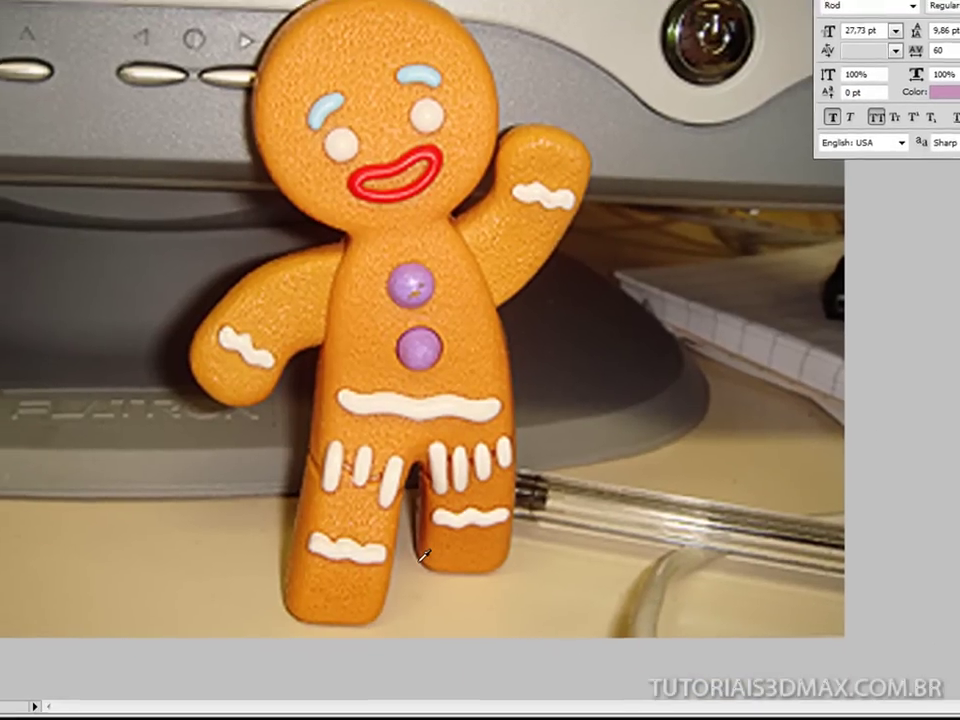
{"action": "key", "text": "alt+Tab"}
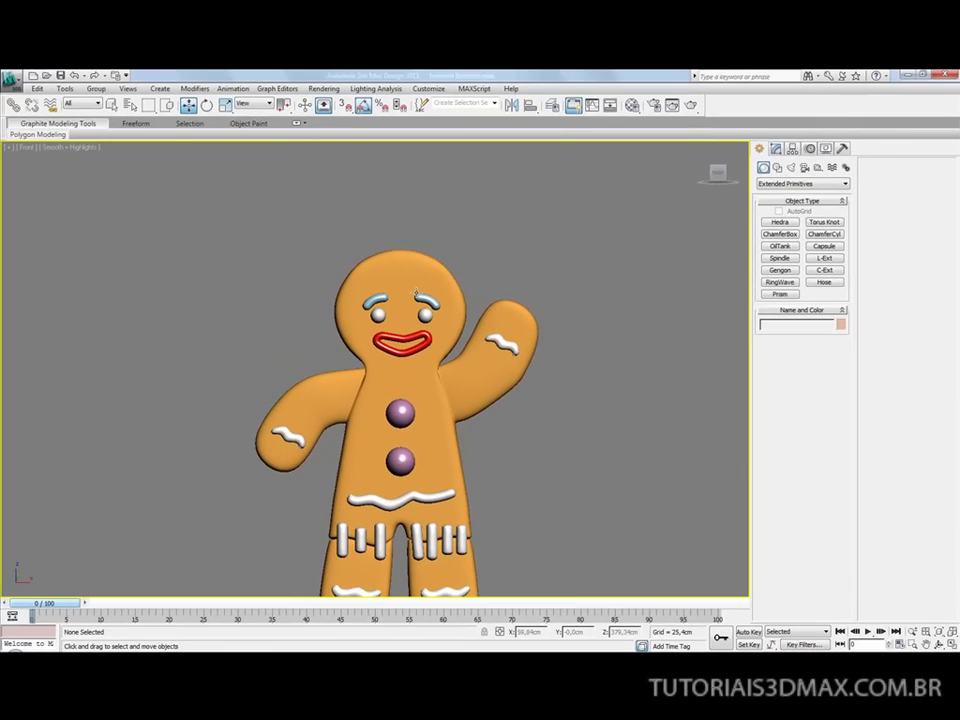
{"action": "left_click", "coordinate": [395, 273]}
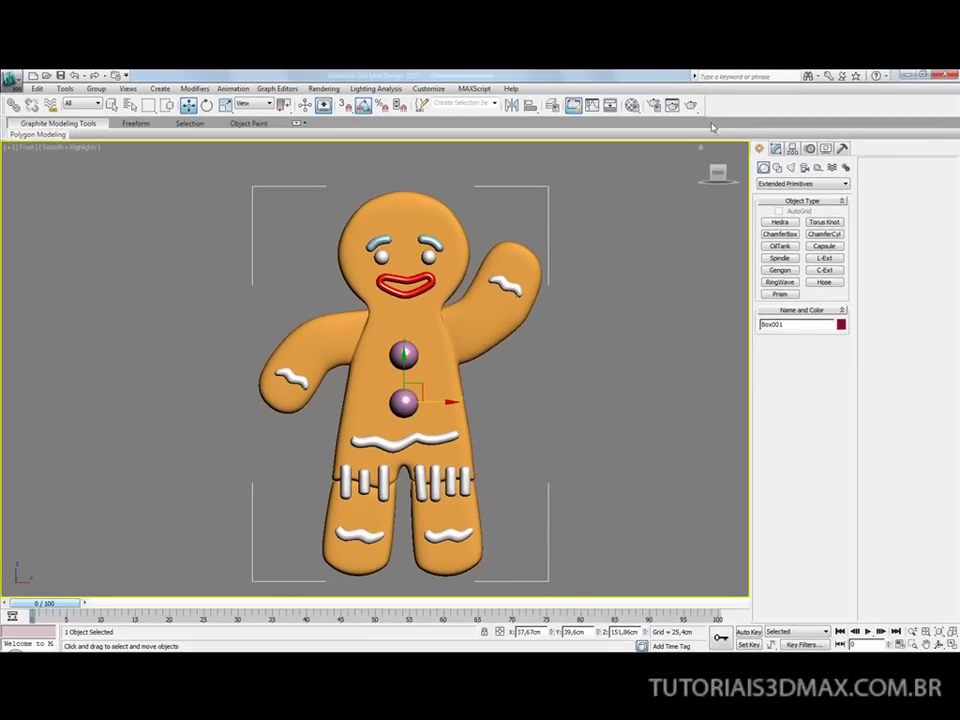
{"action": "left_click", "coordinate": [689, 107]}
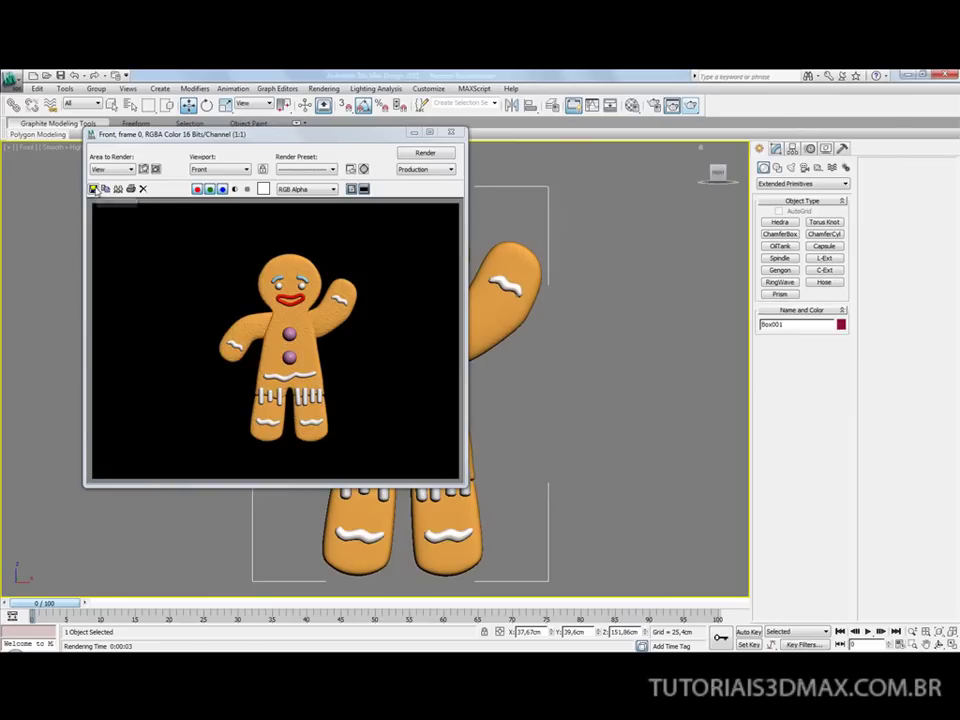
Save the rendered image as a JPEG named "homem biscoito 13" in the boneco biscoito folder and close the render window.
{"action": "left_click", "coordinate": [93, 189]}
{"action": "left_click", "coordinate": [383, 327]}
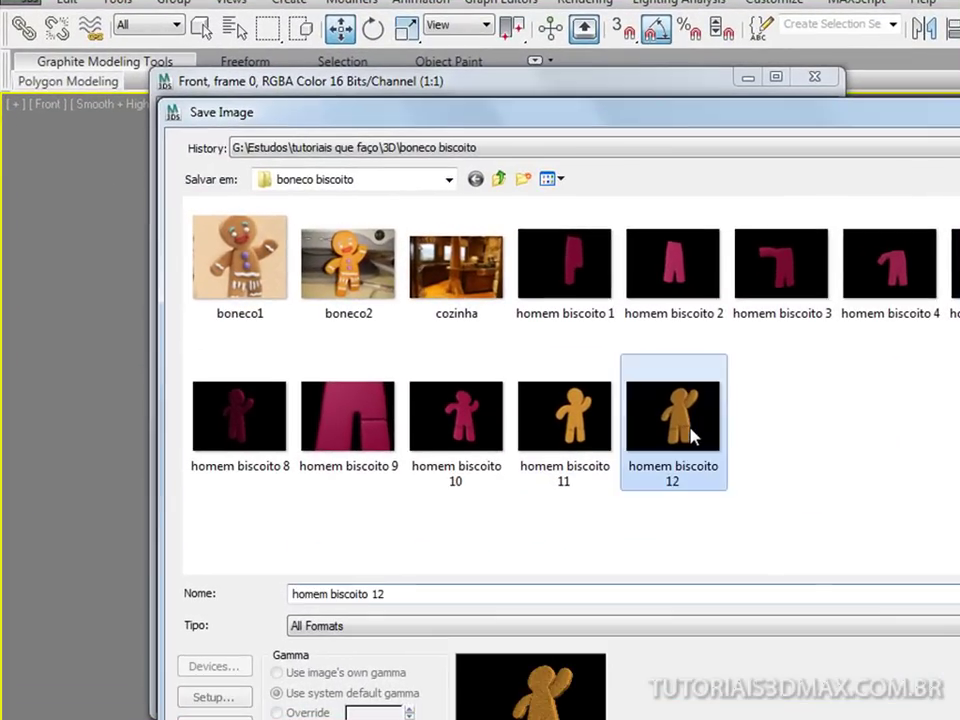
{"action": "left_click", "coordinate": [467, 596]}
{"action": "key", "text": "BackSpace"}
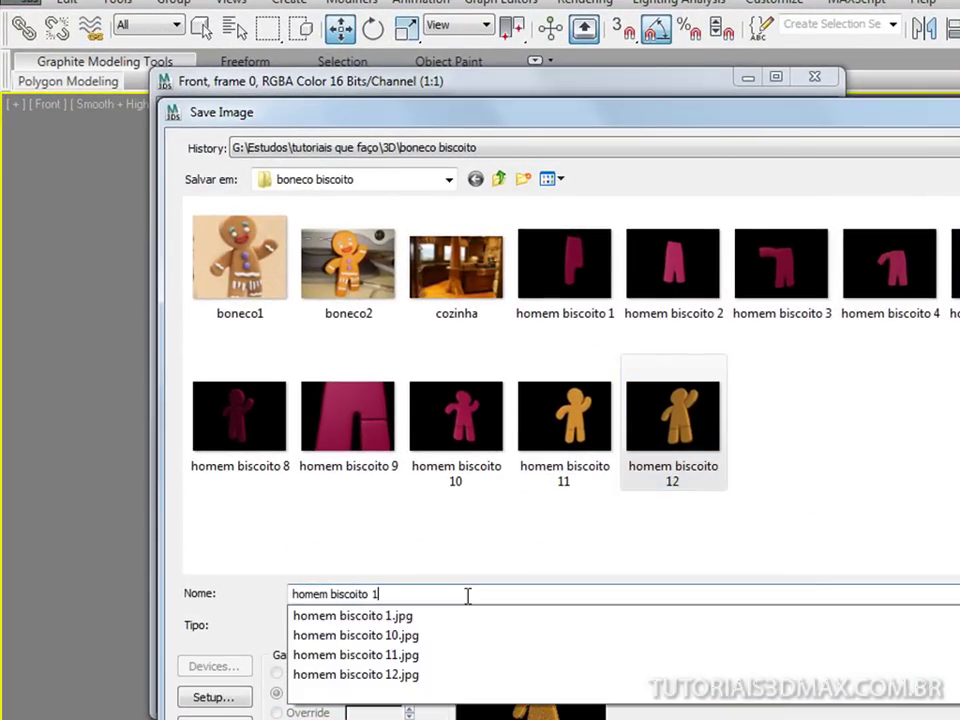
{"action": "type", "text": "3"}
{"action": "key", "text": "Return"}
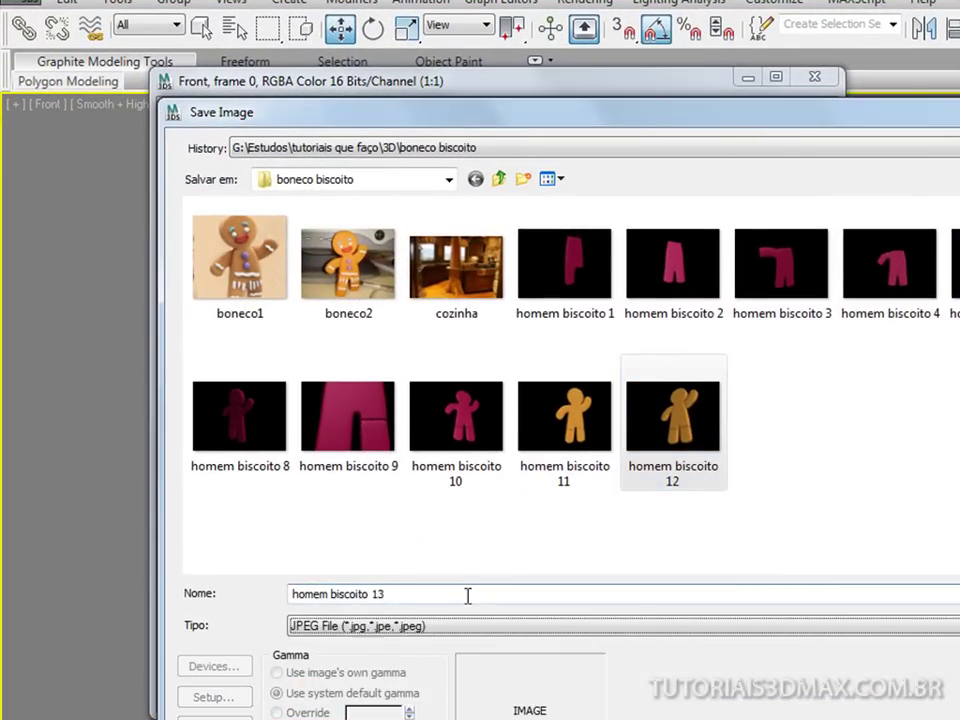
{"action": "key", "text": "Return"}
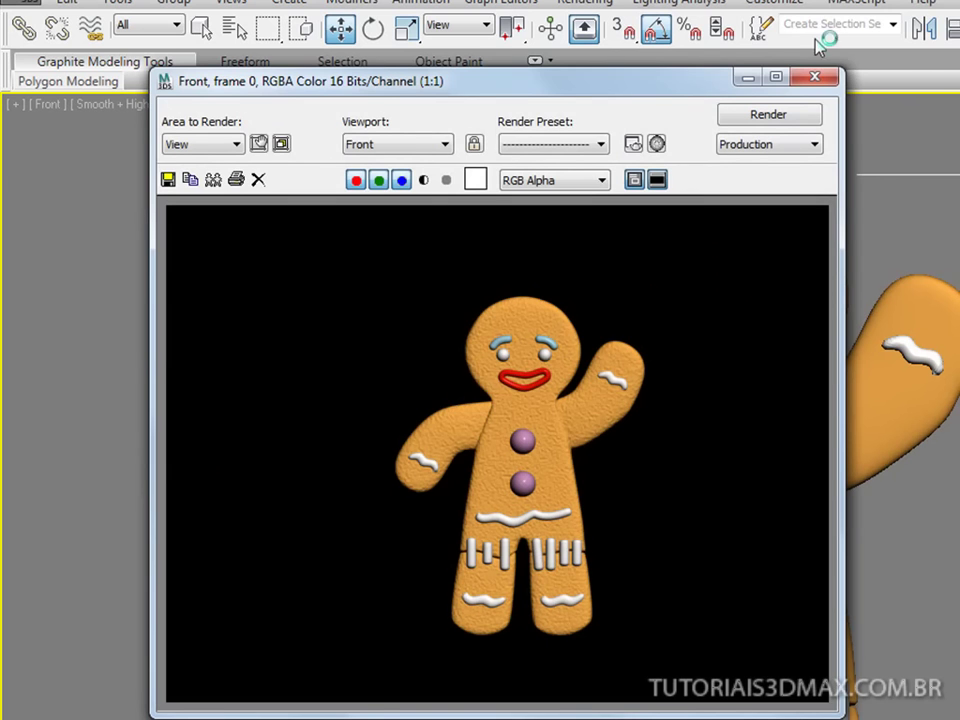
{"action": "left_click", "coordinate": [815, 79]}
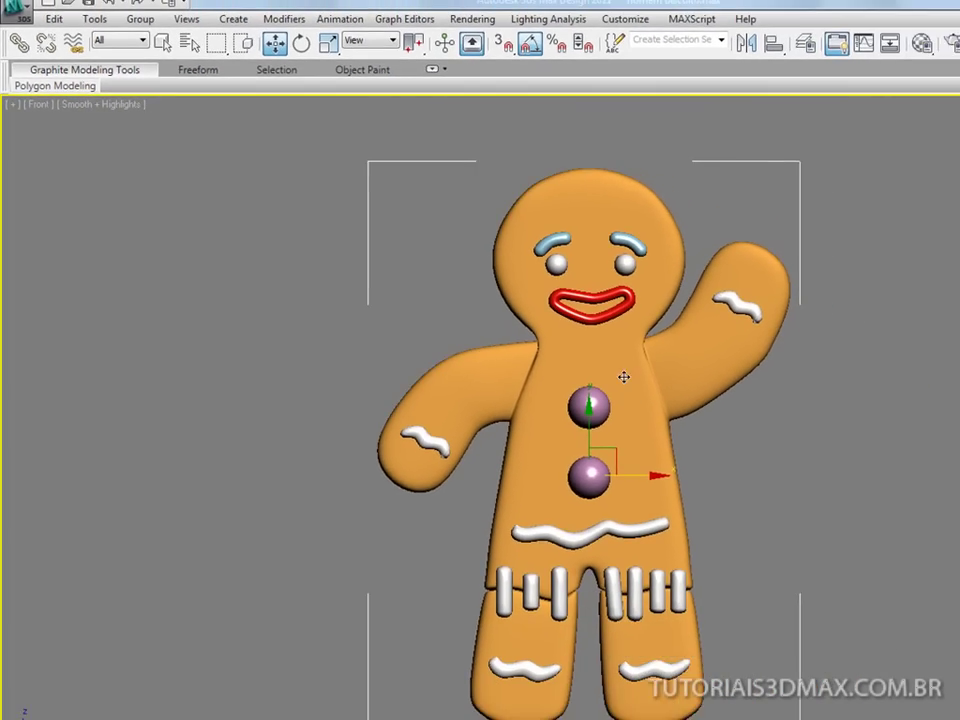
Select the gingerbread body with all its decorations and group them under the name "backup2".
{"action": "left_click_drag", "start_coordinate": [229, 167], "coordinate": [786, 703]}
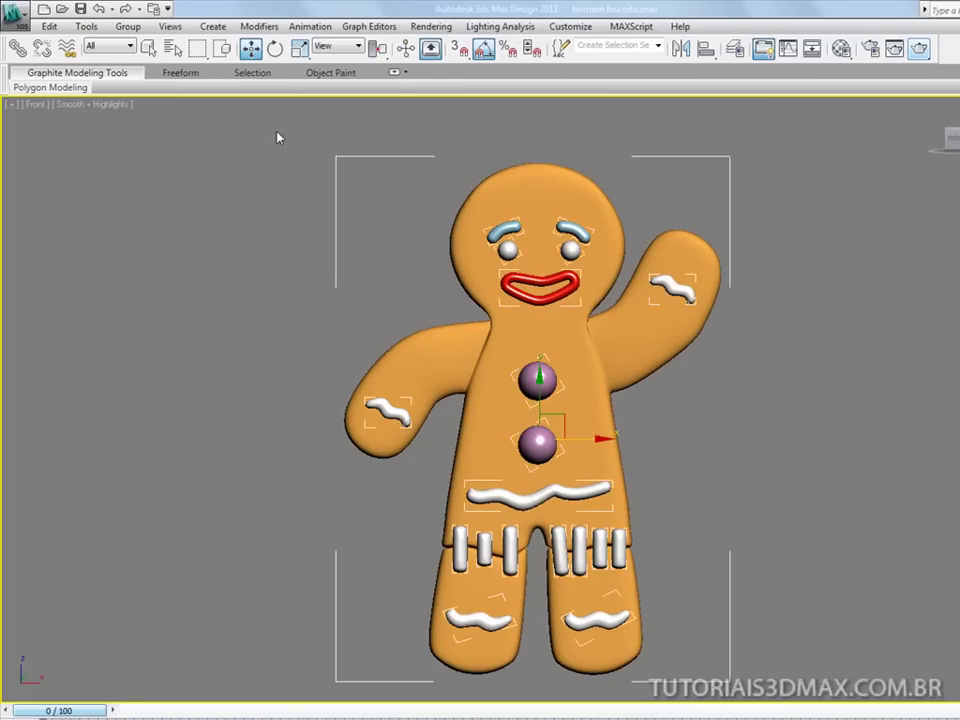
{"action": "left_click", "coordinate": [126, 27]}
{"action": "left_click", "coordinate": [147, 45]}
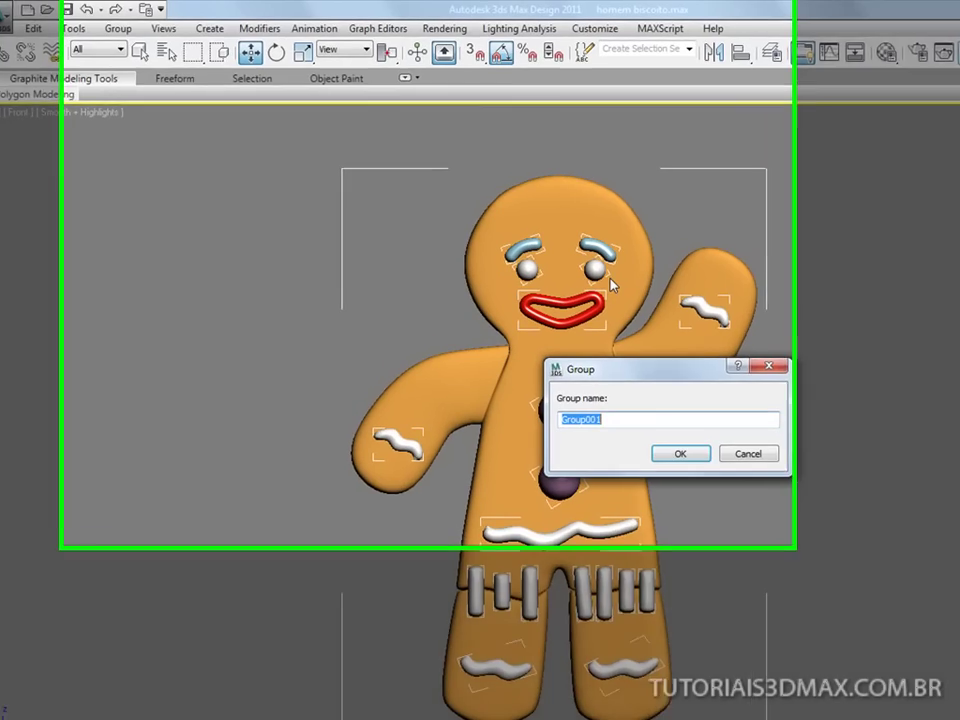
{"action": "type", "text": "bakcu"}
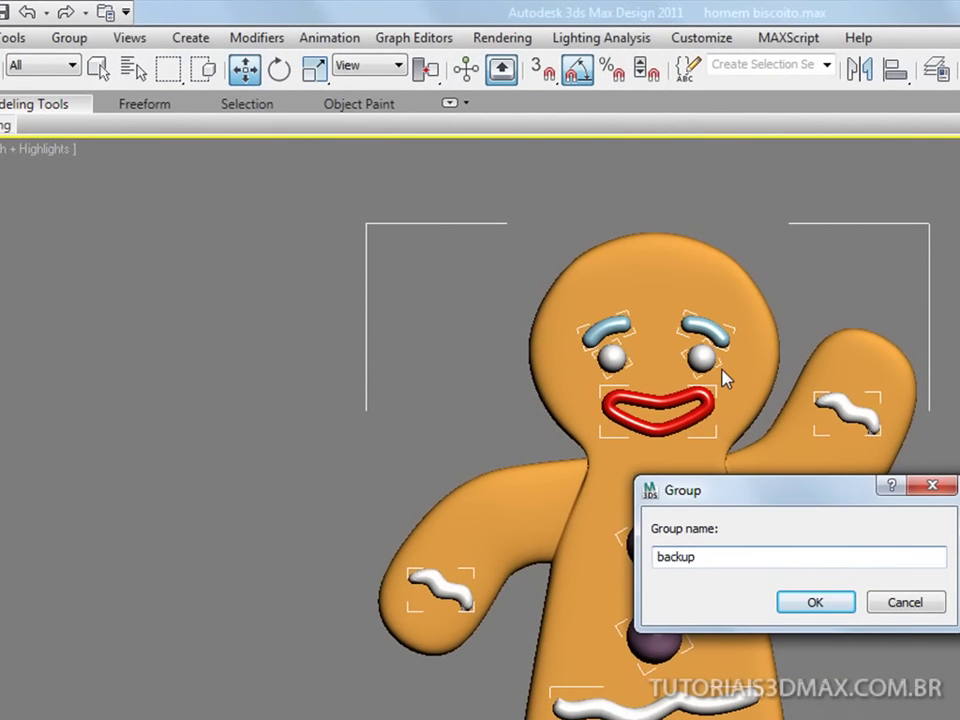
{"action": "type", "text": "2"}
{"action": "key", "text": "Return"}
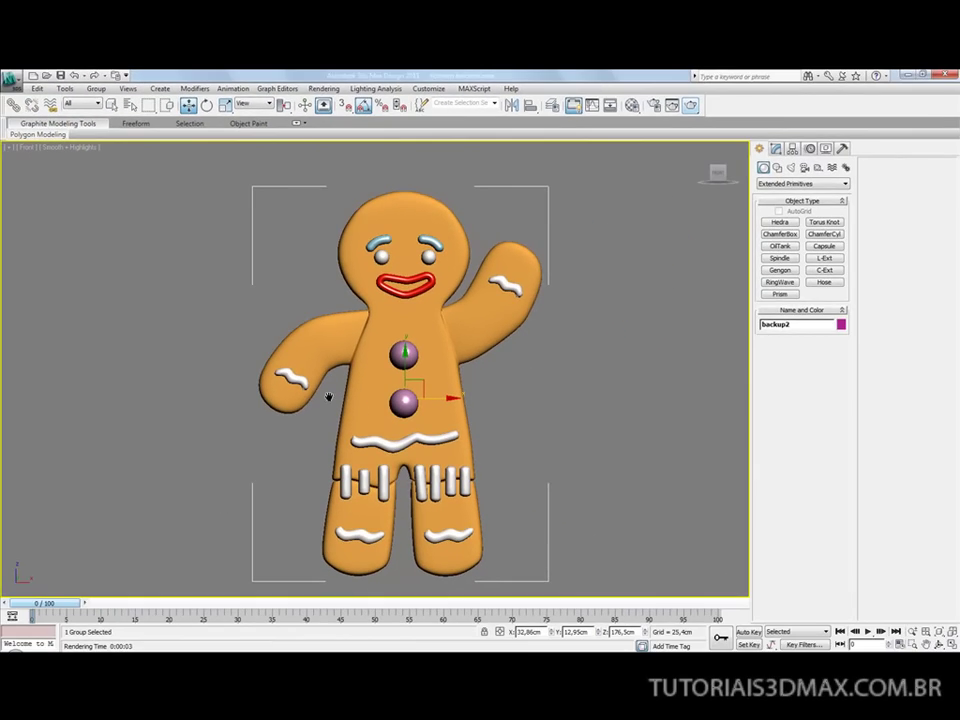
Clone the backup2 group as one copy standing to the right of the original figure.
{"action": "middle_click_drag", "start_coordinate": [328, 398], "coordinate": [246, 386]}
{"action": "left_click_drag", "start_coordinate": [368, 387], "coordinate": [619, 382], "text": "shift"}
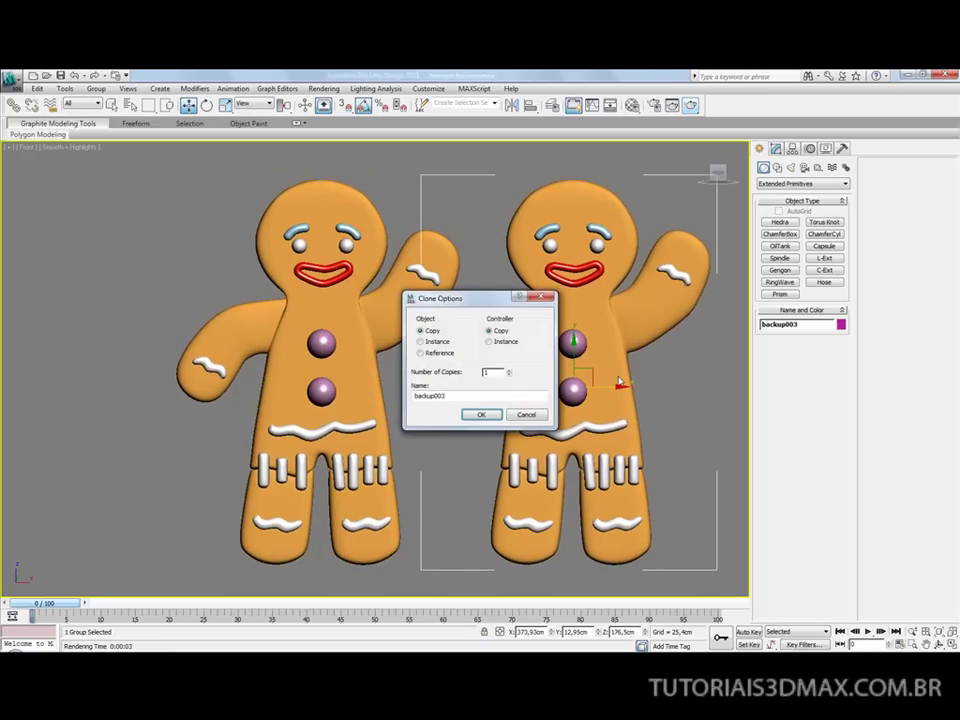
{"action": "left_click", "coordinate": [482, 415]}
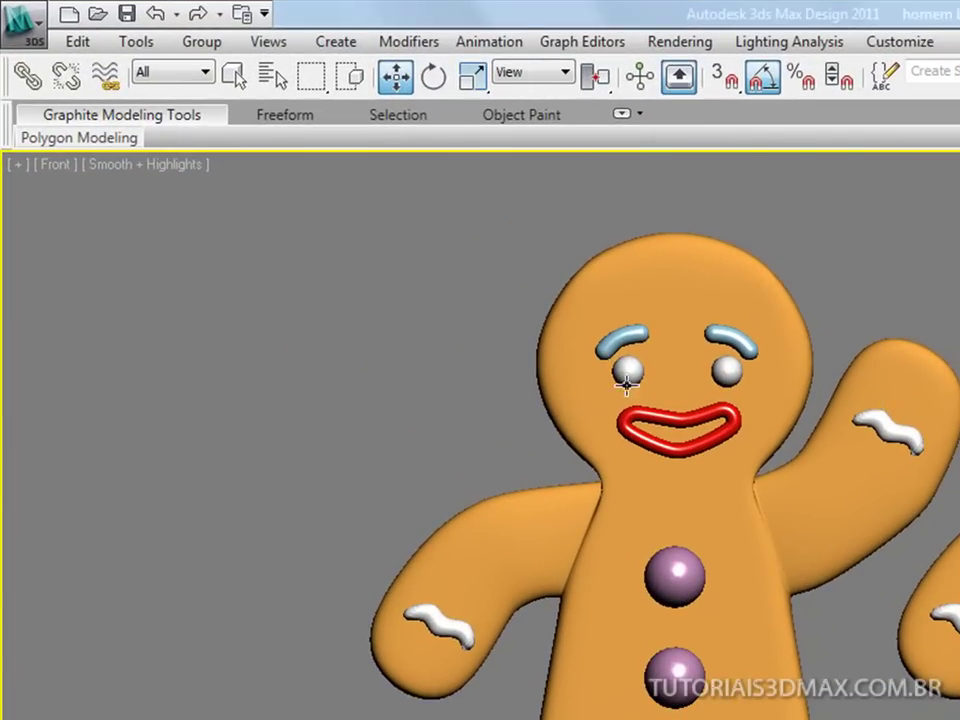
Hide the original gingerbread group and move the remaining copy leftward into its place.
{"action": "left_click", "coordinate": [579, 311]}
{"action": "right_click", "coordinate": [580, 313]}
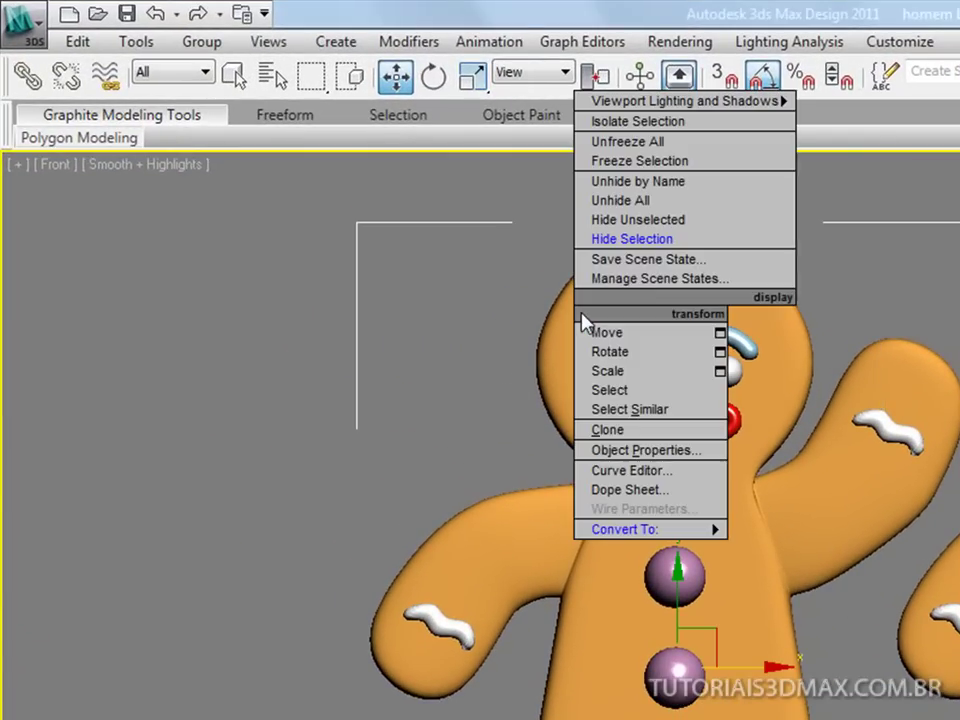
{"action": "left_click", "coordinate": [658, 243]}
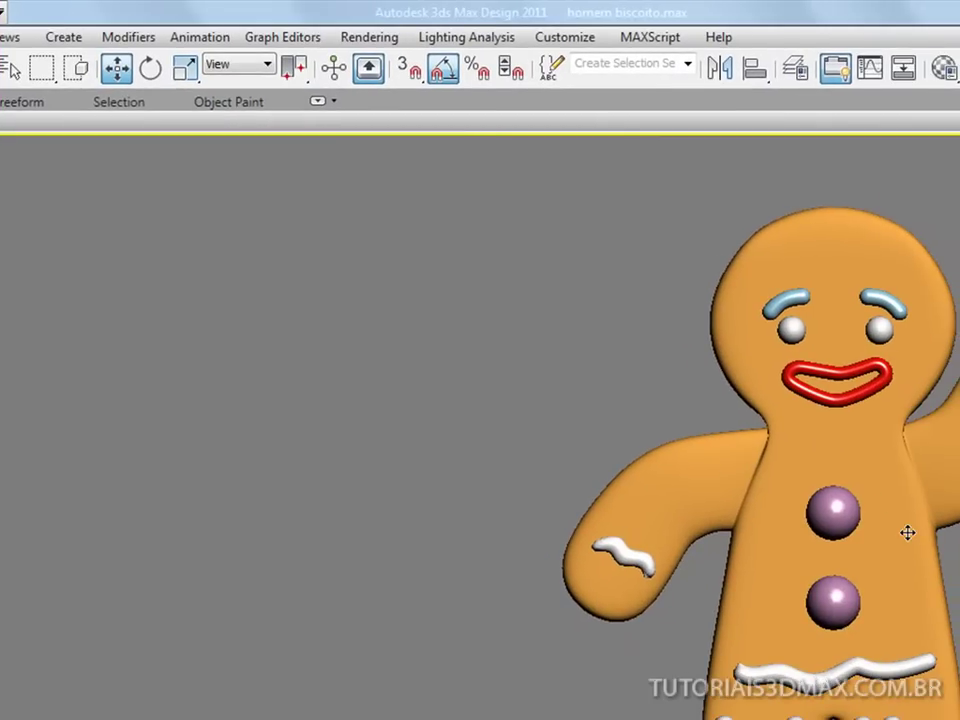
{"action": "left_click", "coordinate": [907, 533]}
{"action": "left_click_drag", "start_coordinate": [904, 594], "coordinate": [624, 598]}
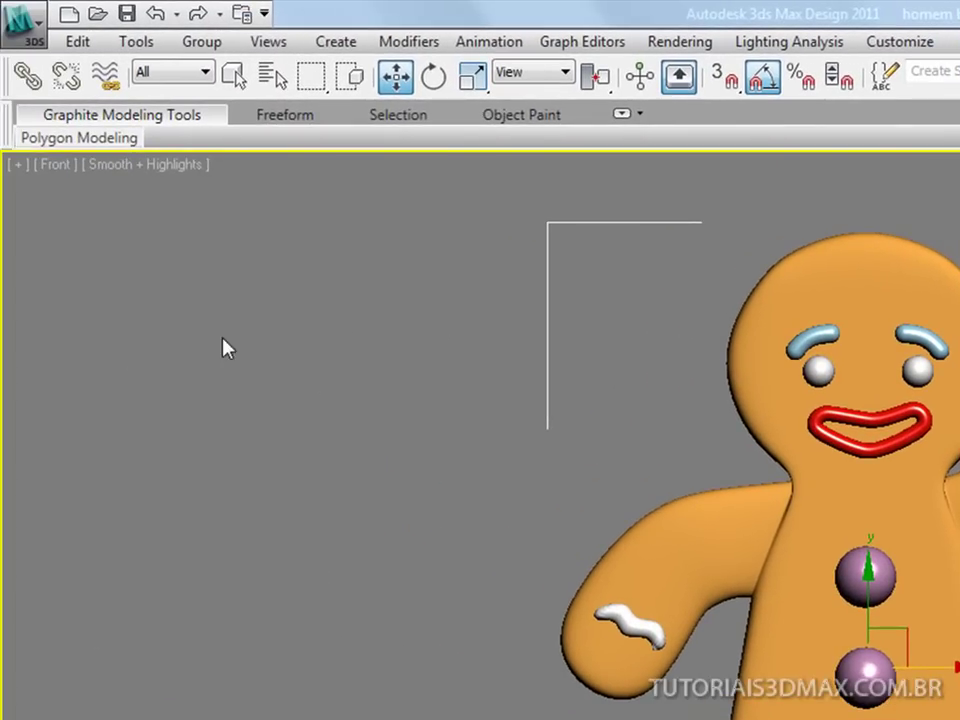
Ungroup the gingerbread copy and select only its body.
{"action": "left_click", "coordinate": [203, 42]}
{"action": "left_click", "coordinate": [229, 100]}
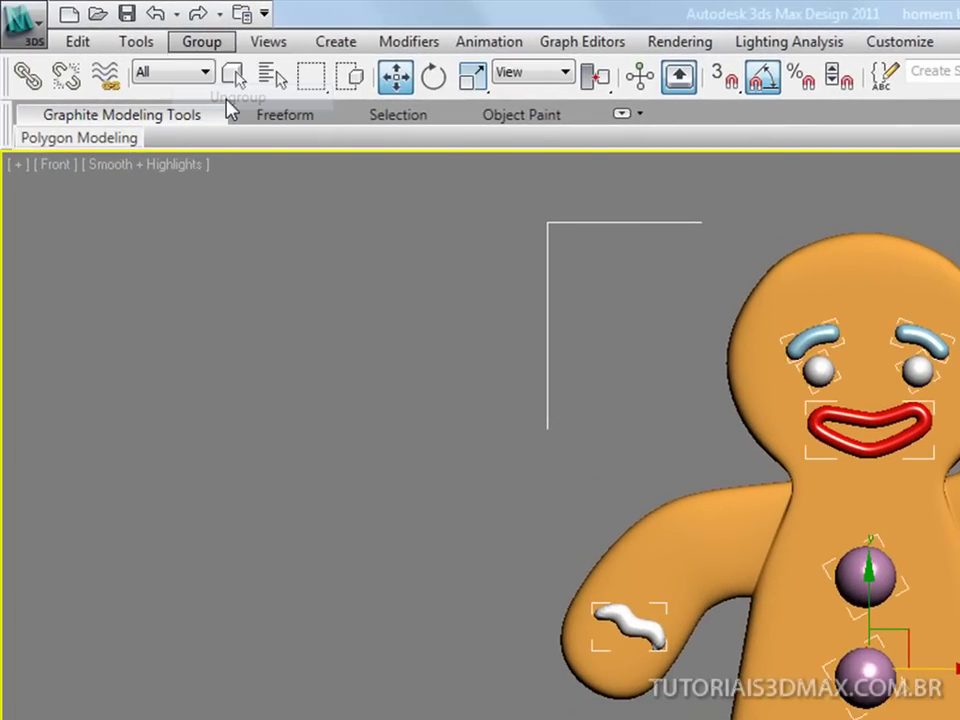
{"action": "left_click", "coordinate": [480, 400]}
{"action": "left_click", "coordinate": [838, 289]}
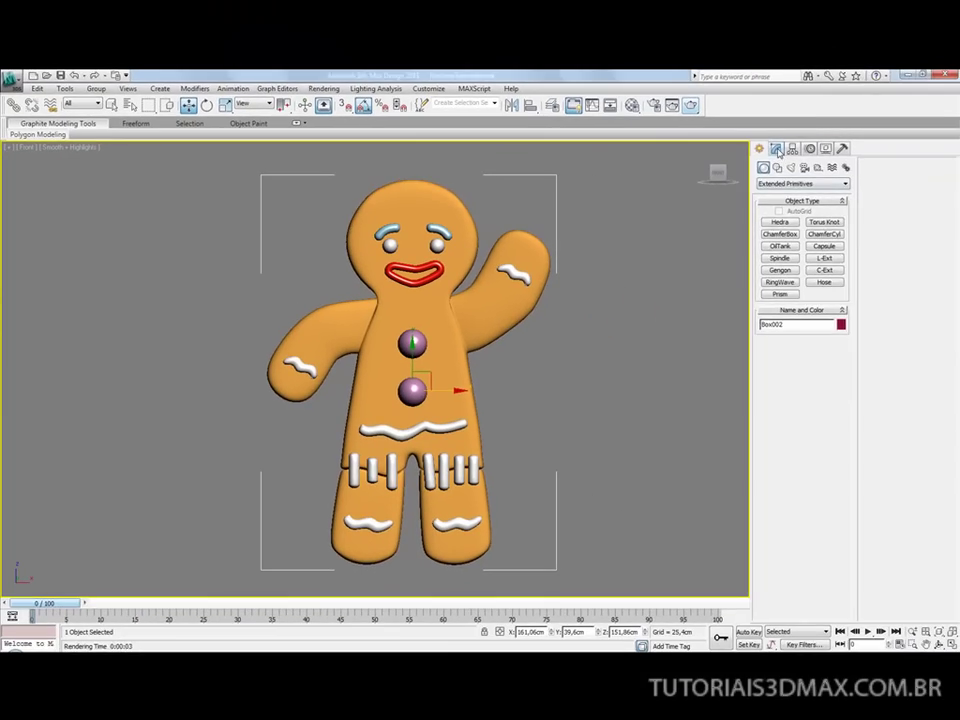
Turn off NURMS subdivision on the gingerbread body and display edged faces in the Front view.
{"action": "left_click", "coordinate": [933, 154]}
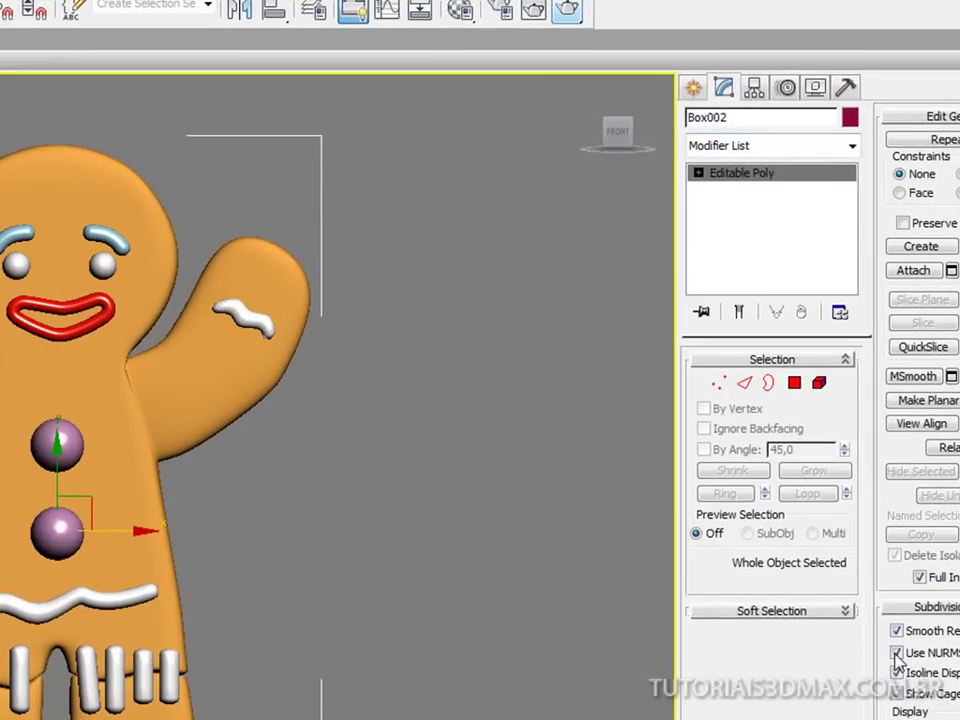
{"action": "left_click", "coordinate": [896, 653]}
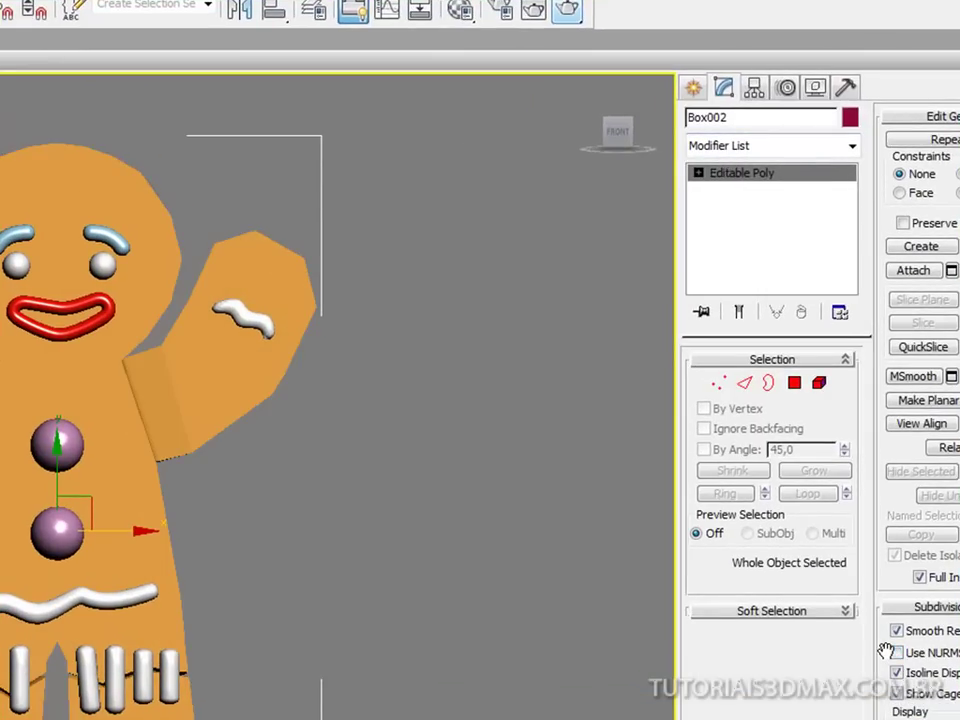
{"action": "key", "text": "F4"}
{"action": "middle_click_drag", "start_coordinate": [99, 270], "coordinate": [143, 410]}
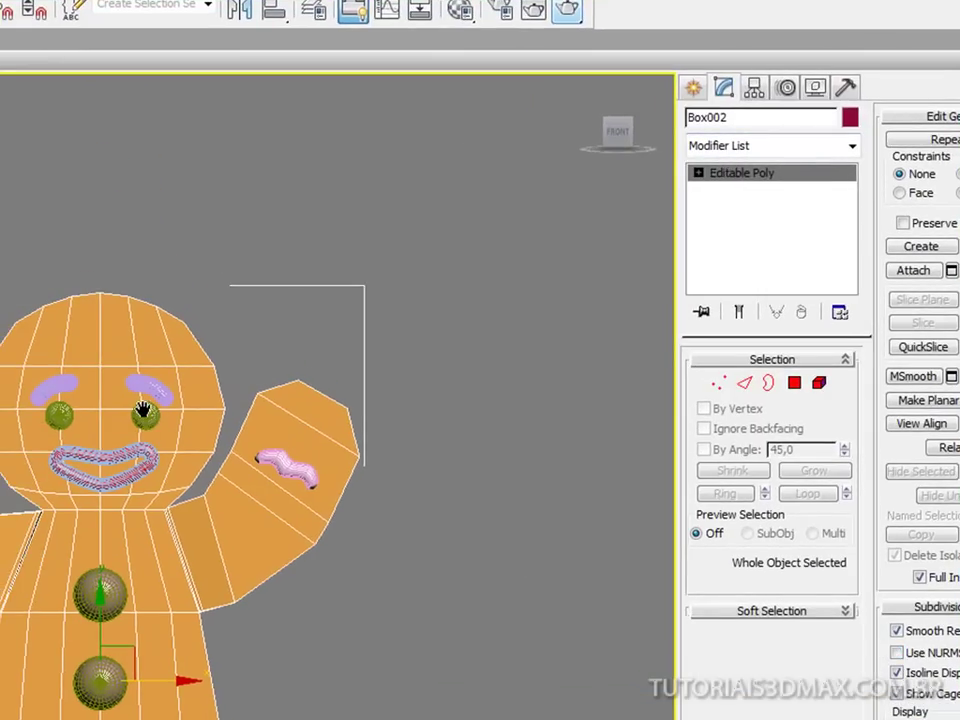
{"action": "scroll", "coordinate": [143, 410], "scroll_direction": "up", "scroll_amount": 4}
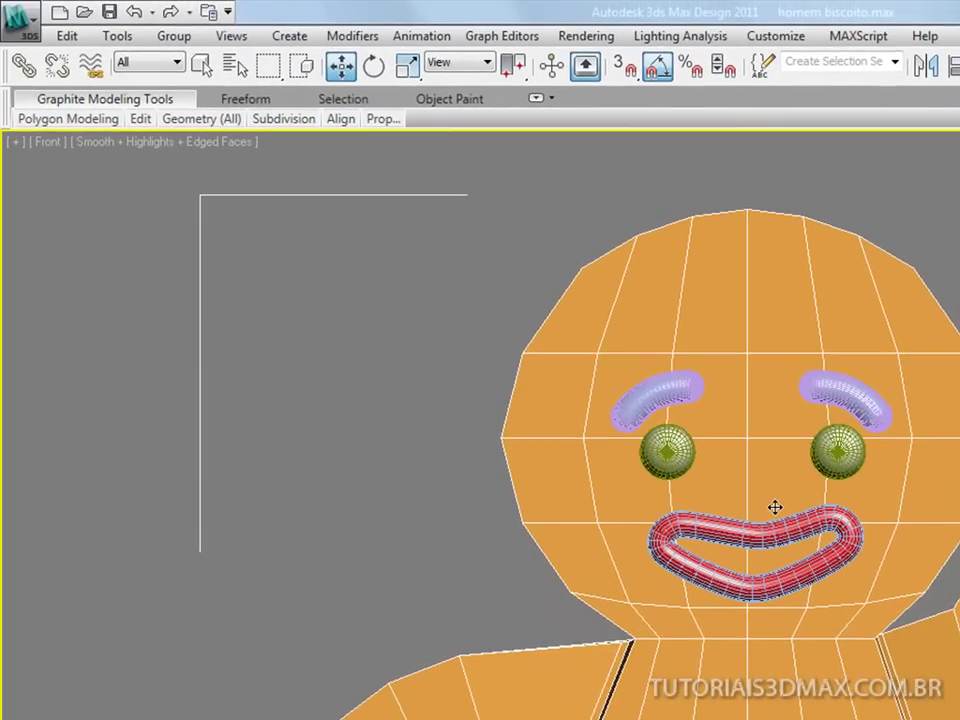
Select all vertices of the head above the neck row, down to the chin, at vertex level.
{"action": "key", "text": "1"}
{"action": "scroll", "coordinate": [620, 440], "scroll_direction": "down", "scroll_amount": 5}
{"action": "scroll", "coordinate": [592, 410], "scroll_direction": "up", "scroll_amount": 3}
{"action": "scroll", "coordinate": [646, 435], "scroll_direction": "up", "scroll_amount": 2}
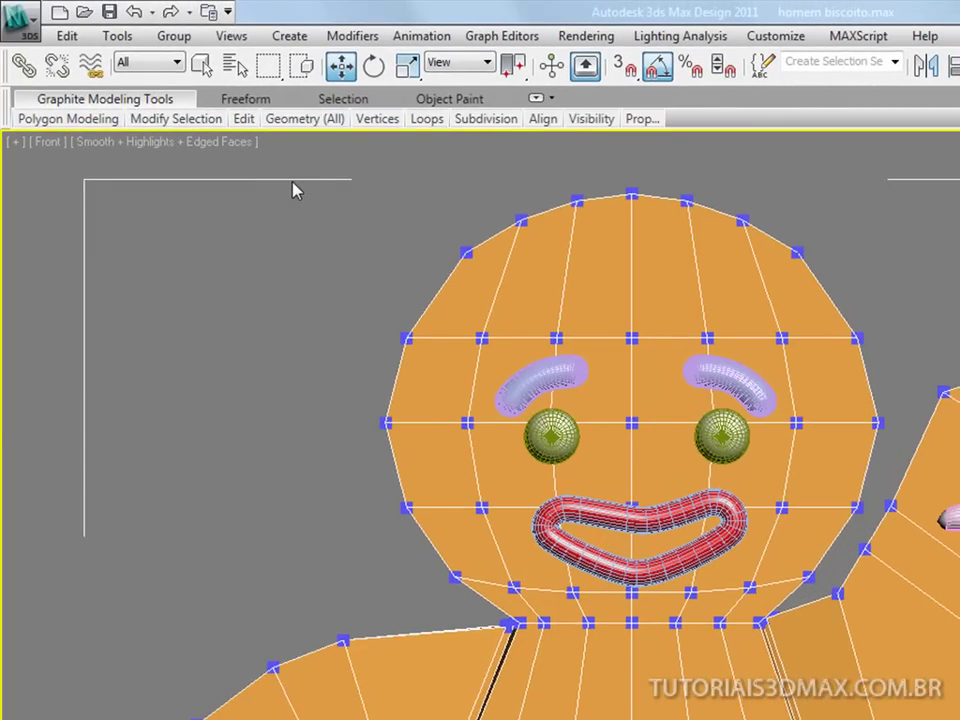
{"action": "left_click_drag", "start_coordinate": [192, 166], "coordinate": [896, 470]}
{"action": "left_click_drag", "start_coordinate": [343, 482], "coordinate": [870, 521]}
{"action": "left_click_drag", "start_coordinate": [402, 553], "coordinate": [826, 600]}
Stretch the selected head vertices slightly along the vertical axis and move them up a little.
{"action": "middle_click_drag", "start_coordinate": [658, 465], "coordinate": [714, 561]}
{"action": "key", "text": "r"}
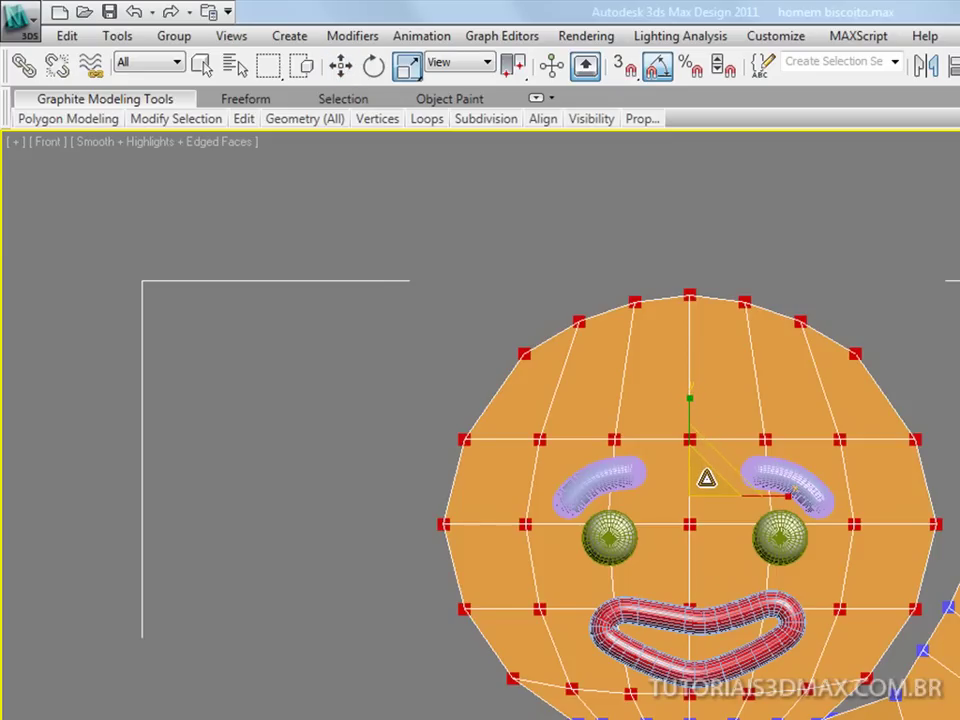
{"action": "mouse_move", "coordinate": [703, 480]}
{"action": "left_mouse_down"}
{"action": "mouse_move", "coordinate": [720, 462]}
{"action": "mouse_move", "coordinate": [715, 468]}
{"action": "left_mouse_up"}
{"action": "key", "text": "ctrl+z"}
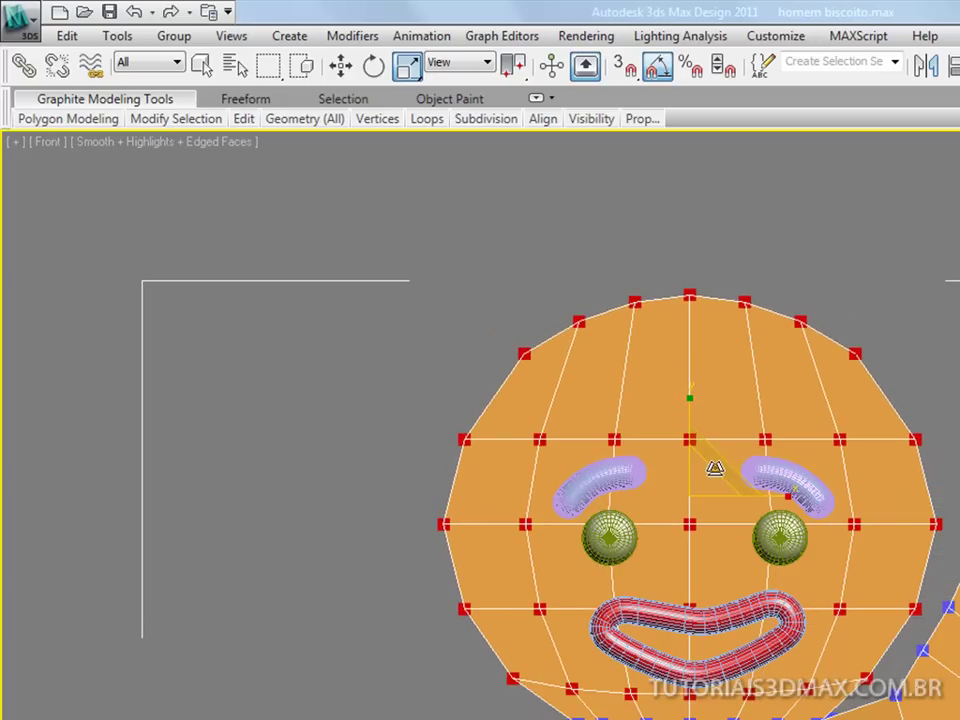
{"action": "left_click_drag", "start_coordinate": [690, 398], "coordinate": [694, 392]}
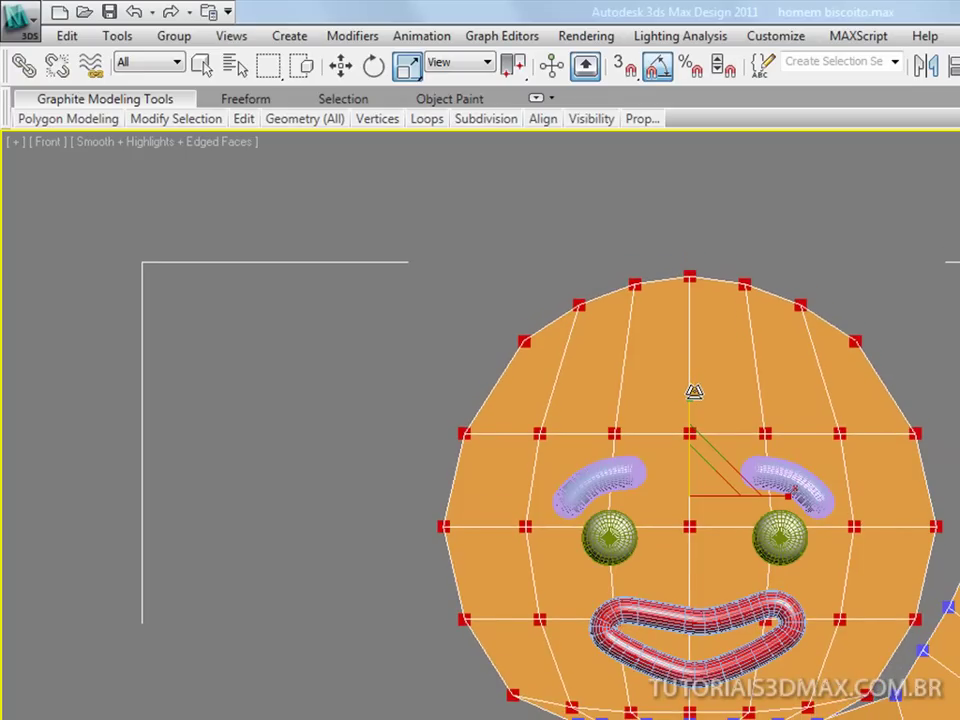
{"action": "key", "text": "w"}
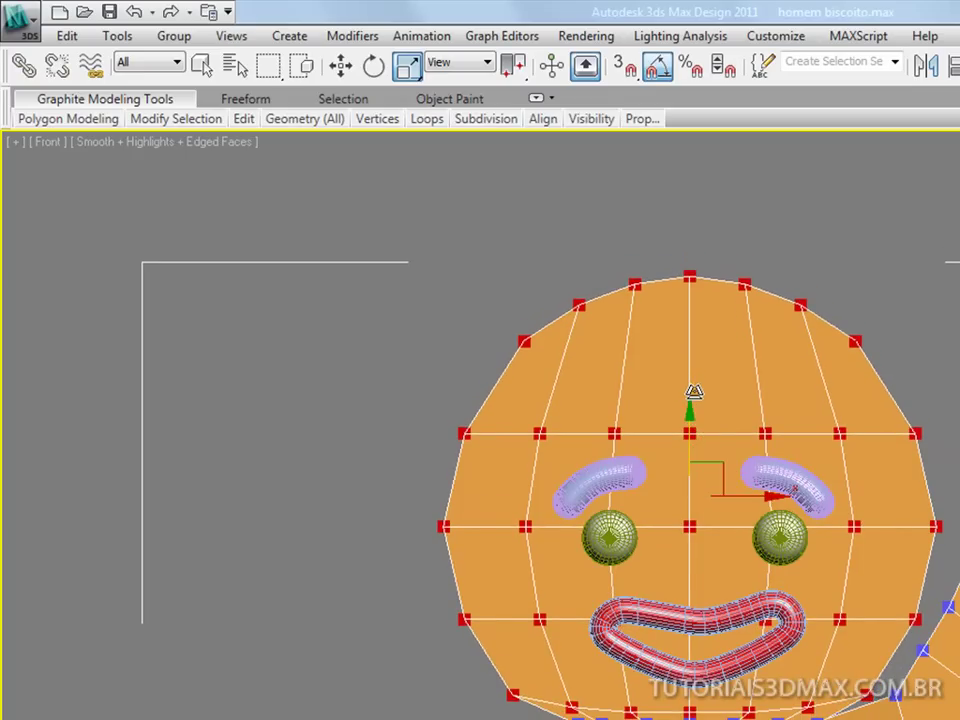
{"action": "left_click_drag", "start_coordinate": [688, 413], "coordinate": [693, 393]}
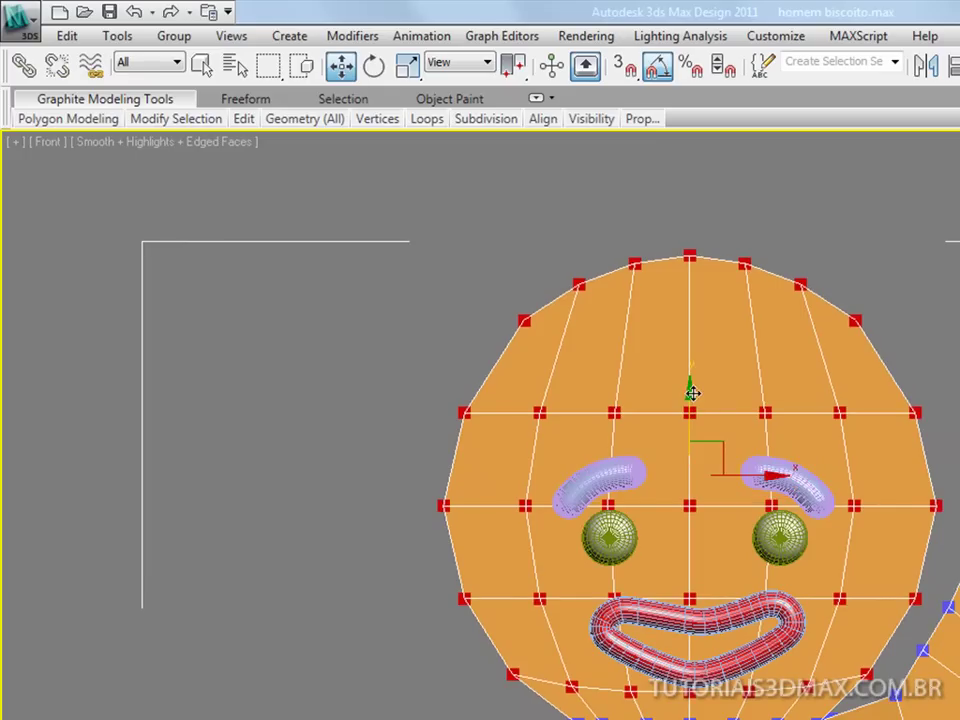
Scale the selected head vertices slightly wider horizontally and a bit taller vertically.
{"action": "key", "text": "r"}
{"action": "left_click_drag", "start_coordinate": [690, 374], "coordinate": [690, 373]}
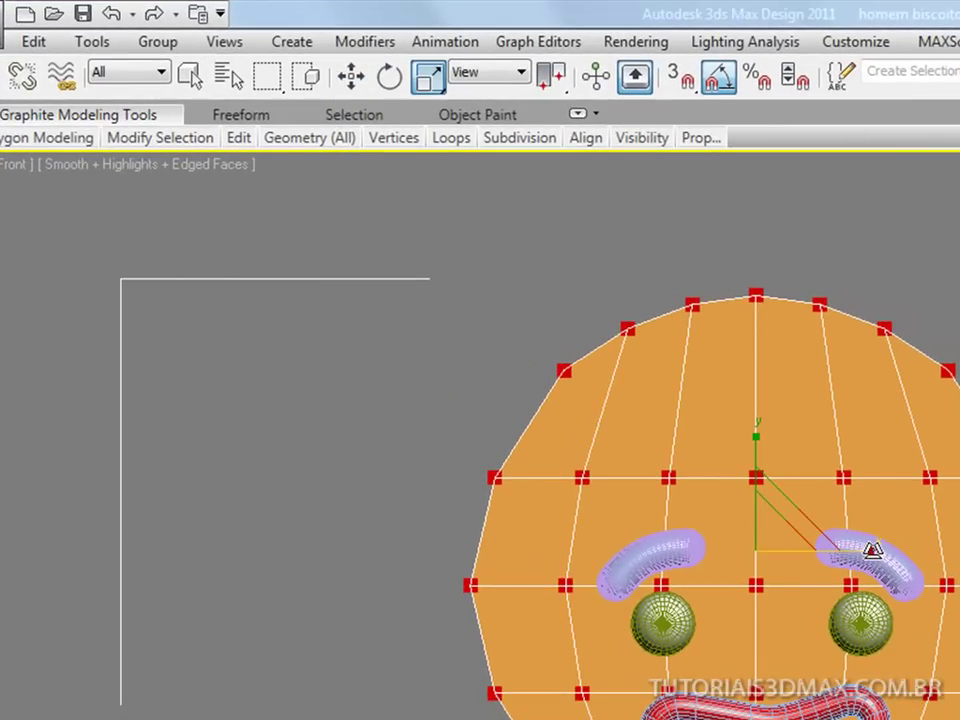
{"action": "left_click_drag", "start_coordinate": [870, 550], "coordinate": [882, 548]}
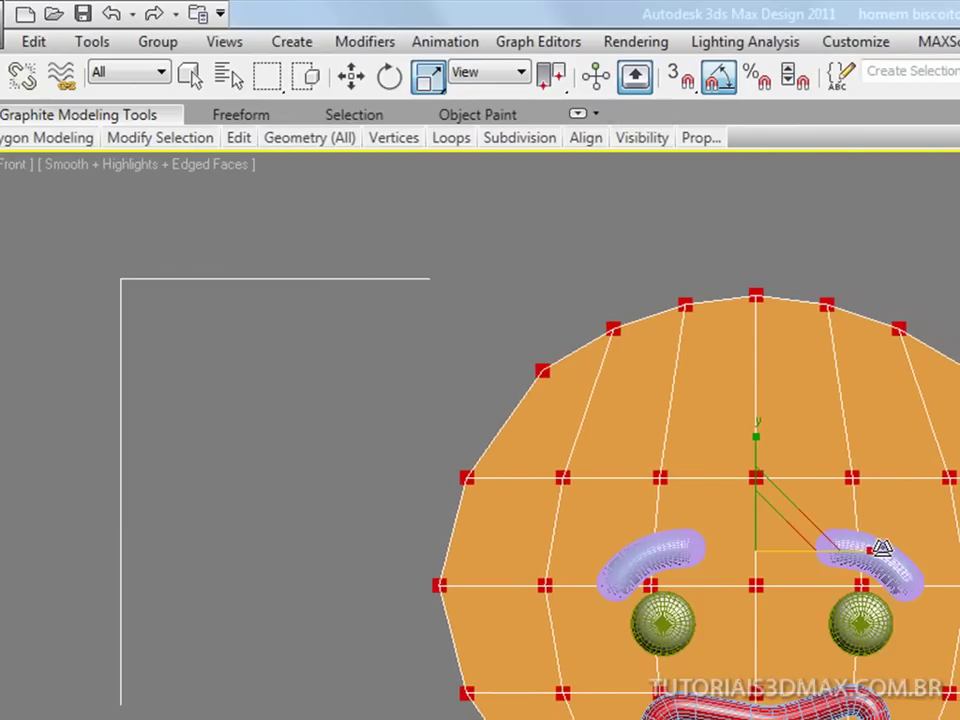
{"action": "left_click_drag", "start_coordinate": [759, 433], "coordinate": [754, 449]}
{"action": "key", "text": "w"}
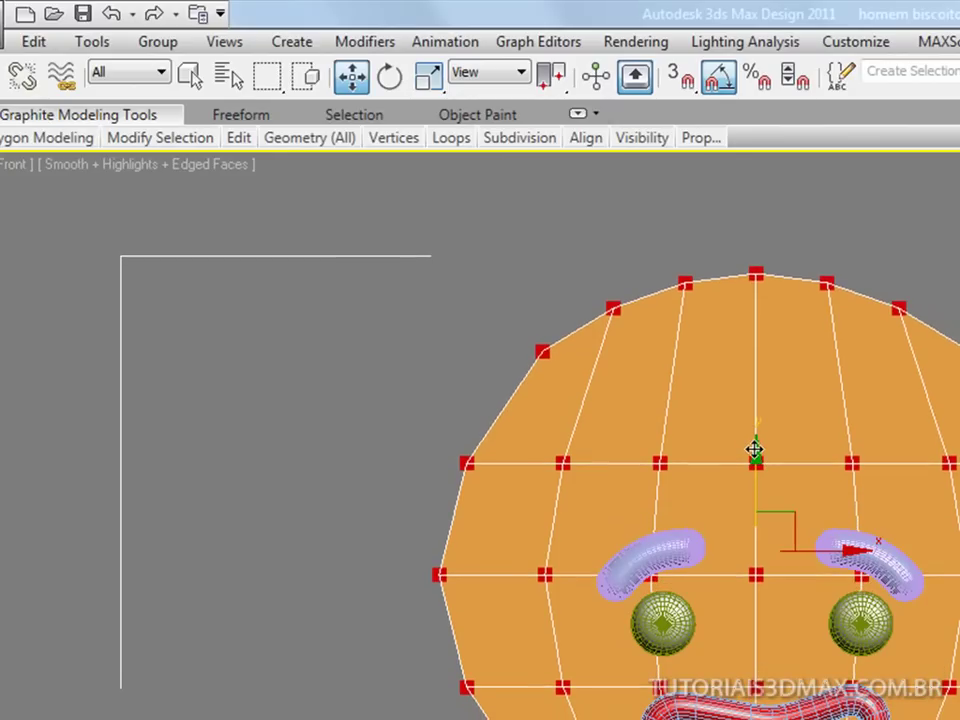